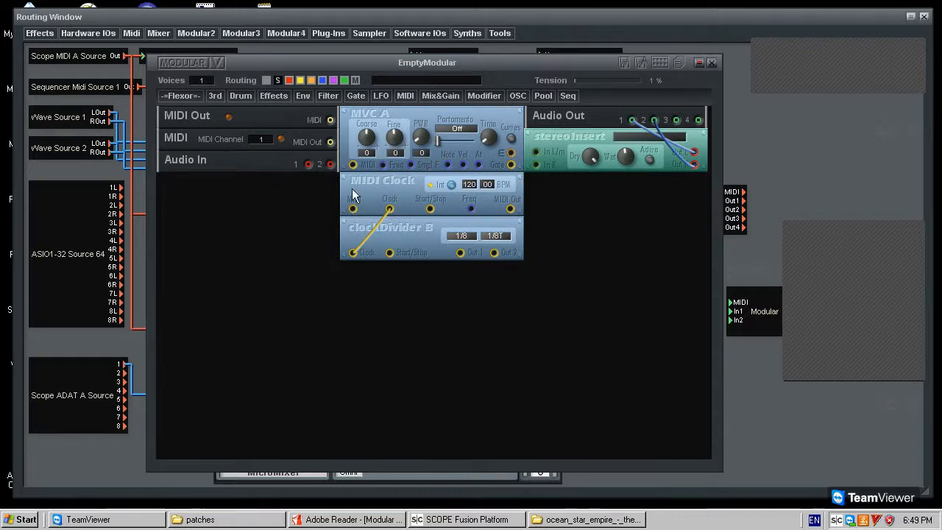
Load MultiFX S into the stereo insert and switch it active.
click(563, 148)
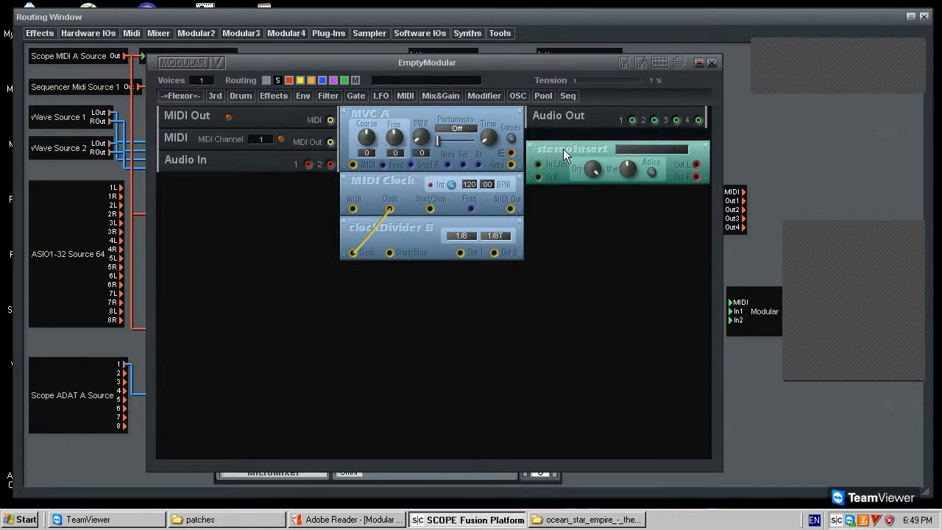
right_click(627, 137)
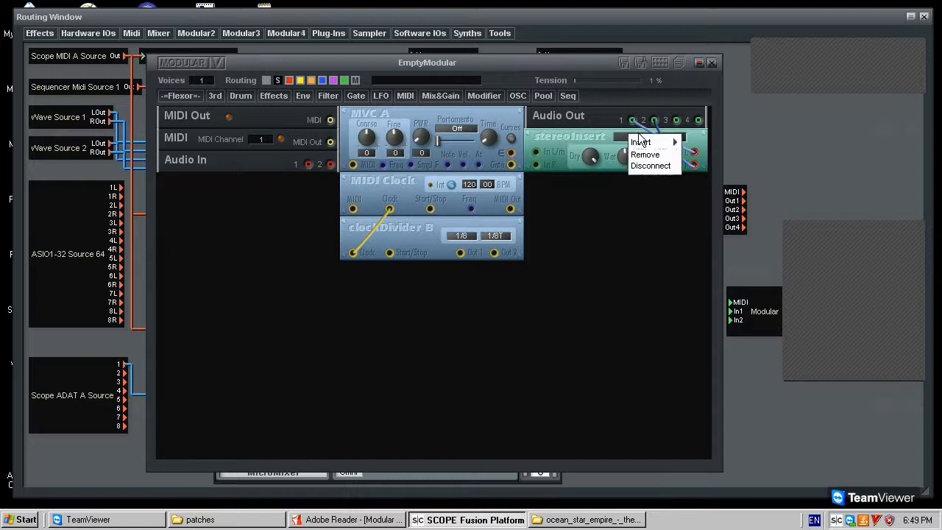
mouse_move(642, 142)
mouse_move(720, 179)
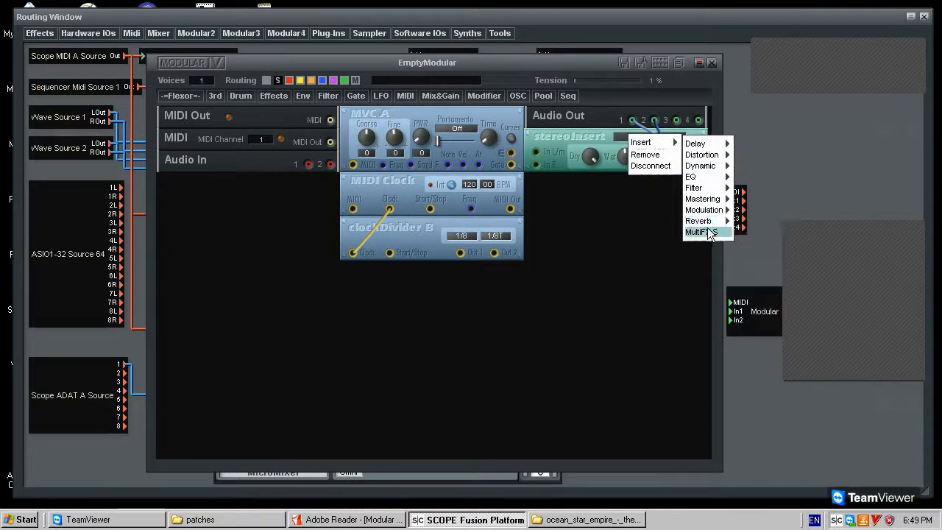
click(704, 232)
click(651, 158)
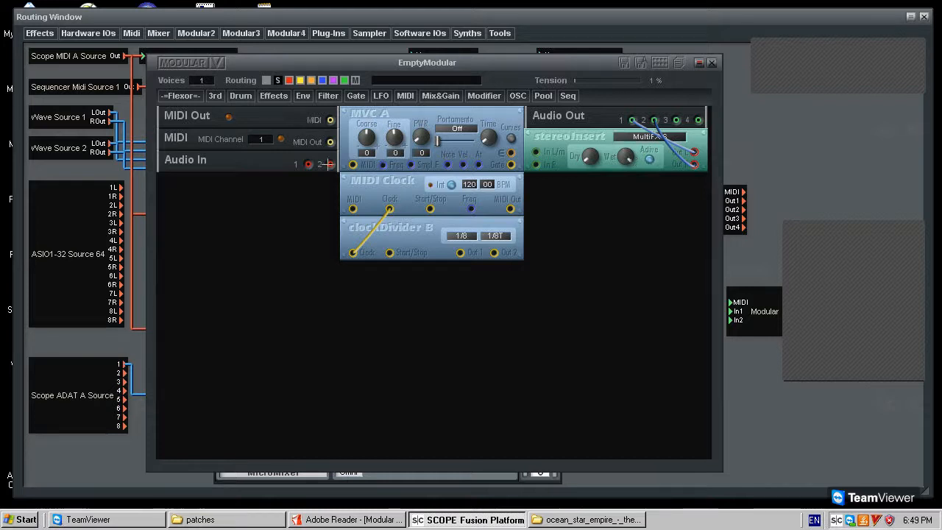
Cable MIDI Out into MVC A's MIDI input, nudging MVC A and clockDivider B.
drag(424, 115, 425, 115)
drag(330, 141, 398, 185)
drag(360, 223, 362, 222)
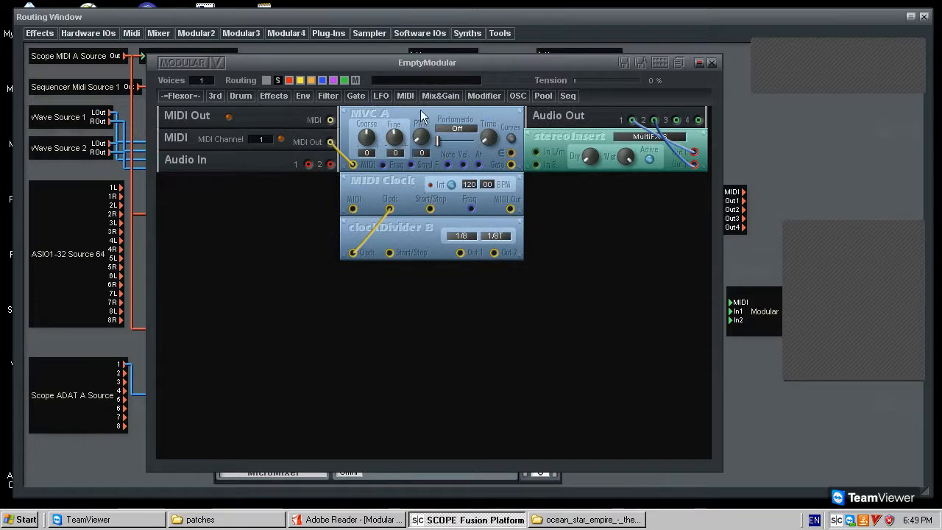
Add a Gate SEQ1 gate sequencer from the Seq > Gate module list.
click(244, 96)
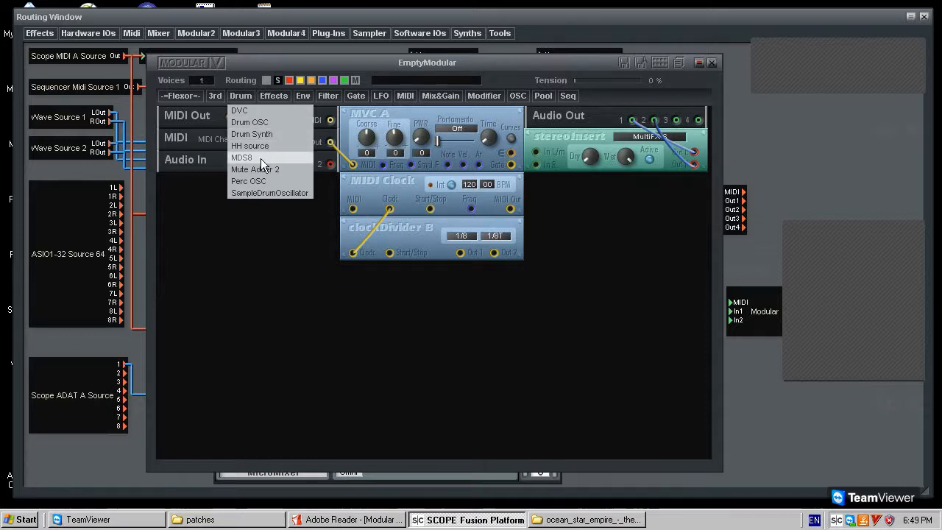
click(545, 98)
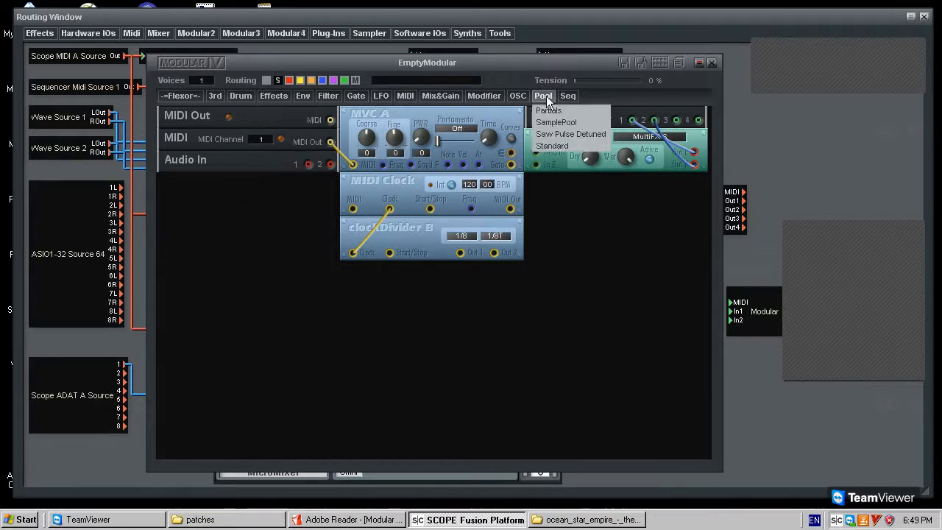
click(568, 96)
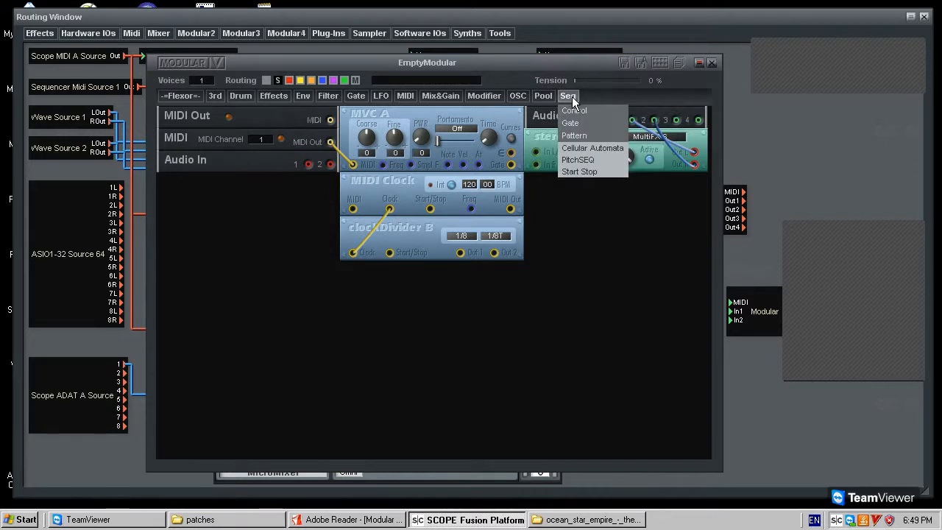
mouse_move(586, 124)
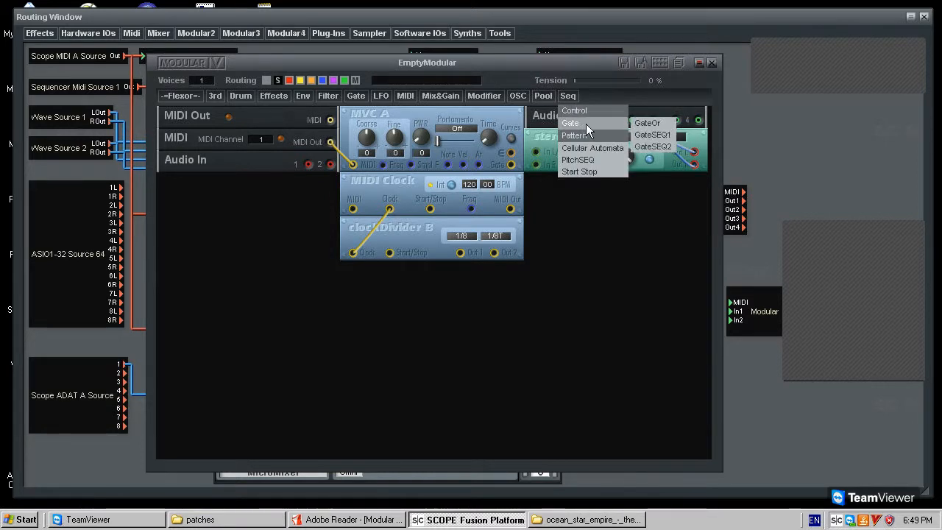
click(667, 147)
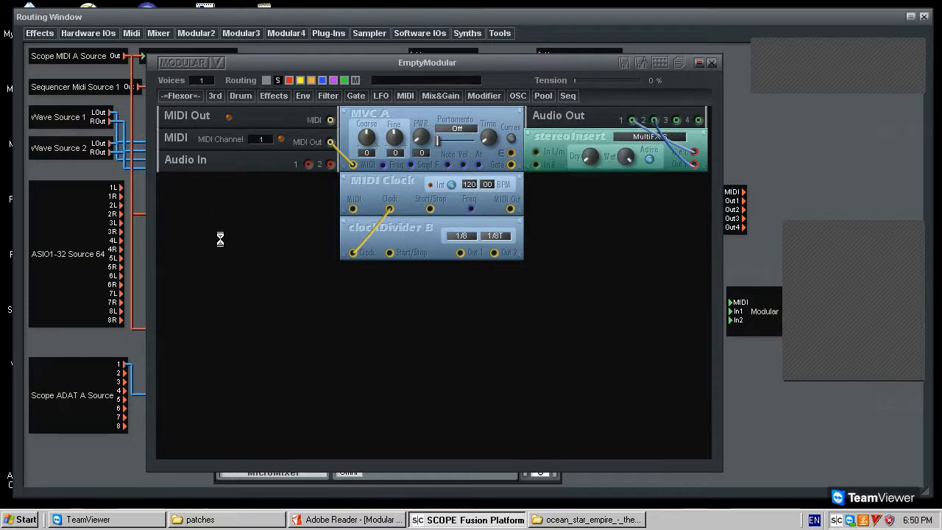
Add Gate SEQ2, turn off its lower-row step 1, and bring up the Modular III reference.
click(573, 97)
mouse_move(589, 124)
click(664, 147)
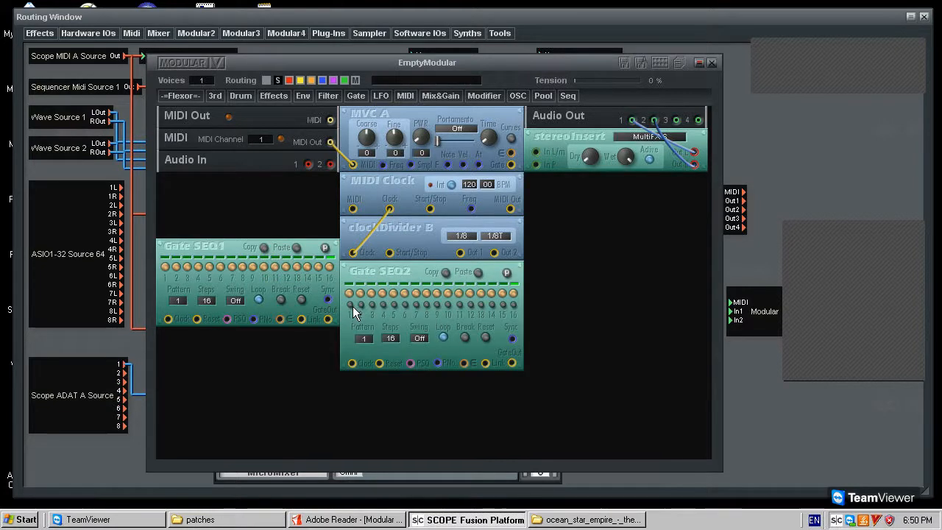
click(352, 304)
click(351, 519)
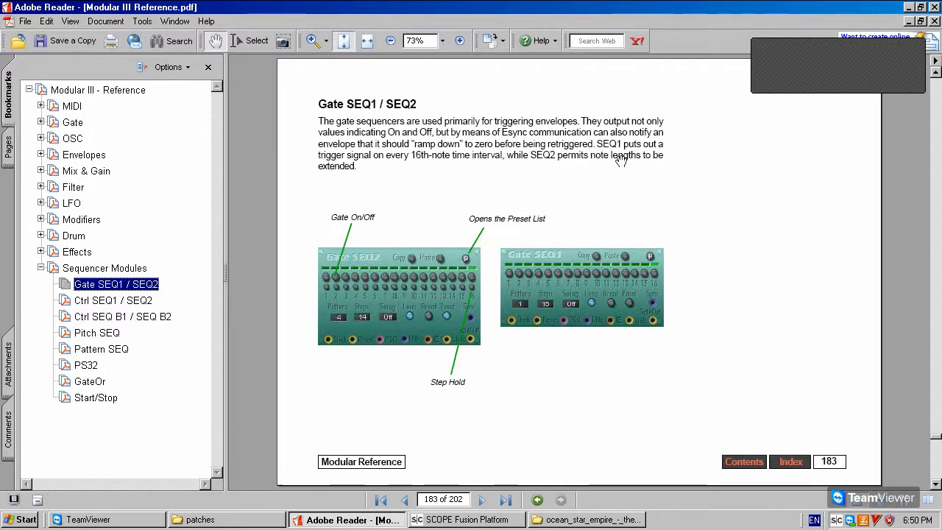
Return to the SCOPE patch and bring up Gate SEQ2's module options.
click(506, 521)
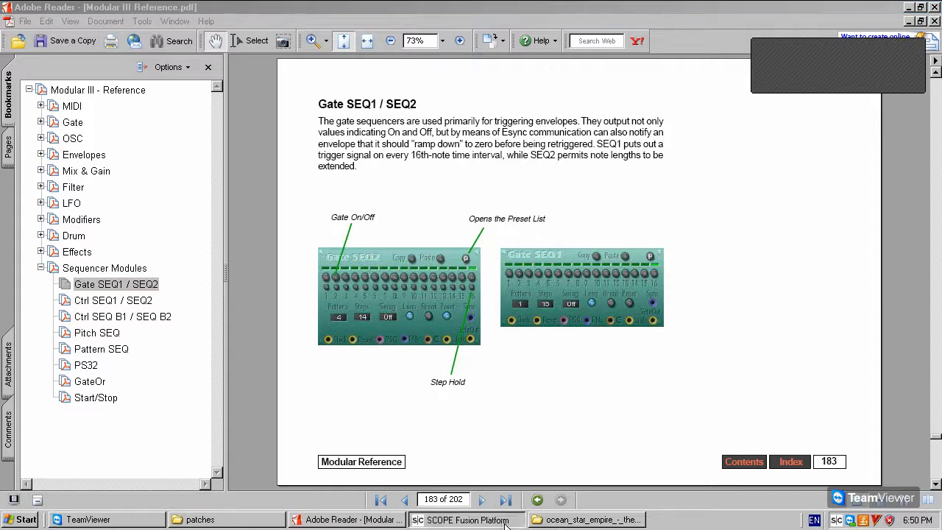
right_click(404, 264)
Remove Gate SEQ2, then turn off Gate SEQ1 steps 16, 14, 11 and turn on step 13.
click(421, 271)
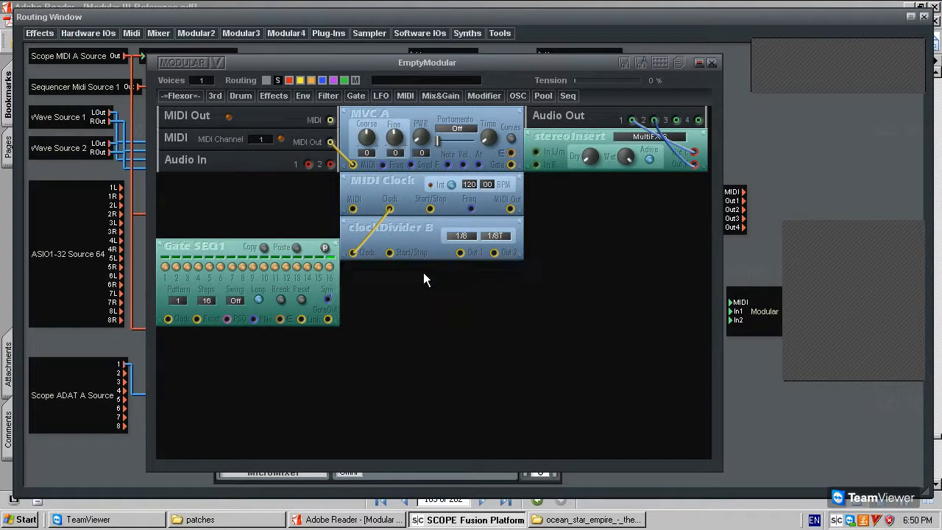
mouse_move(232, 249)
mouse_down()
mouse_move(238, 270)
mouse_move(221, 240)
mouse_up()
click(330, 266)
click(308, 267)
click(270, 266)
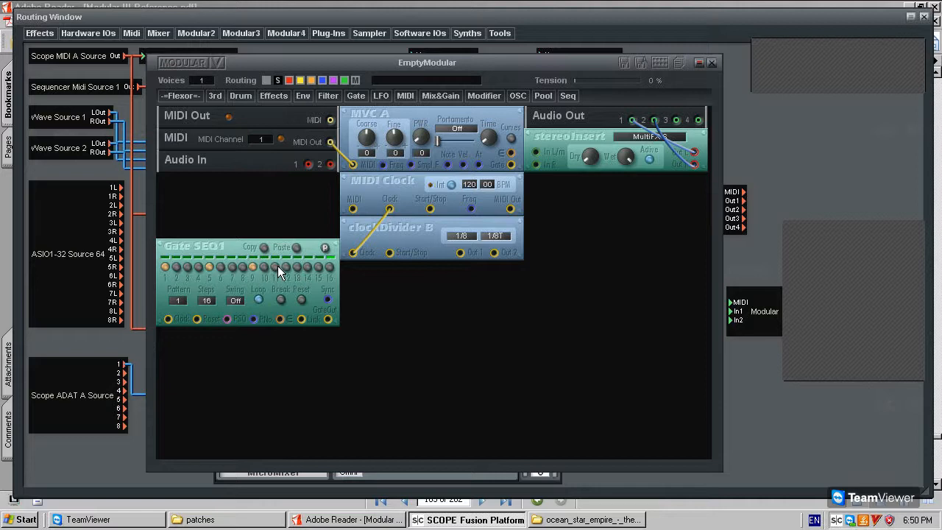
click(298, 267)
Set clockDivider B's first division to 1/16 and cable Out 1 to Gate SEQ1's Clock.
drag(232, 249, 238, 276)
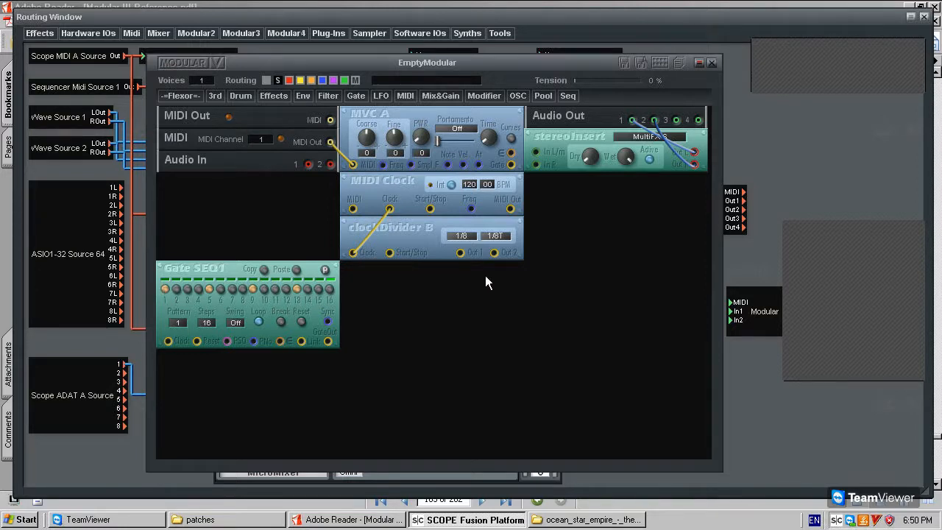
mouse_move(462, 237)
mouse_down()
mouse_move(479, 239)
mouse_move(475, 255)
mouse_move(462, 244)
mouse_up()
click(171, 342)
drag(185, 349, 206, 277)
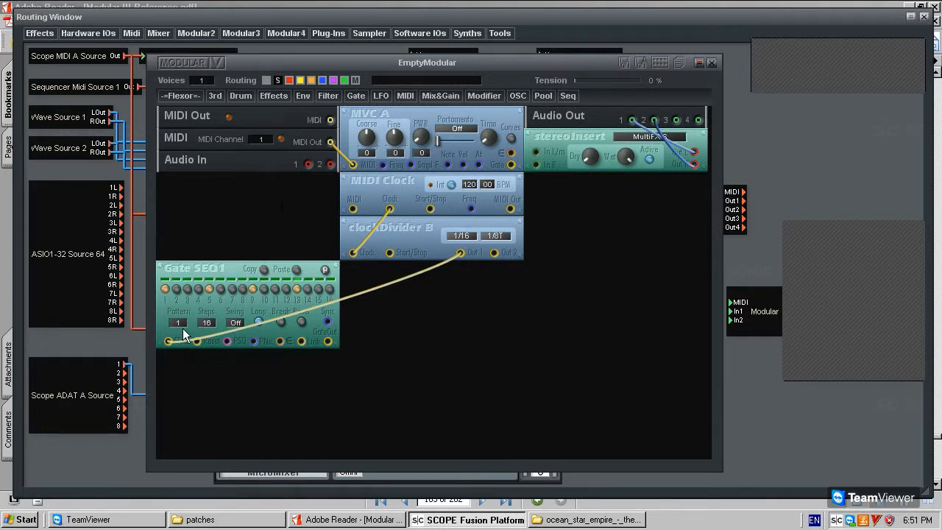
Add a Start/Stop module and cable its output to Gate SEQ1's Reset.
click(548, 95)
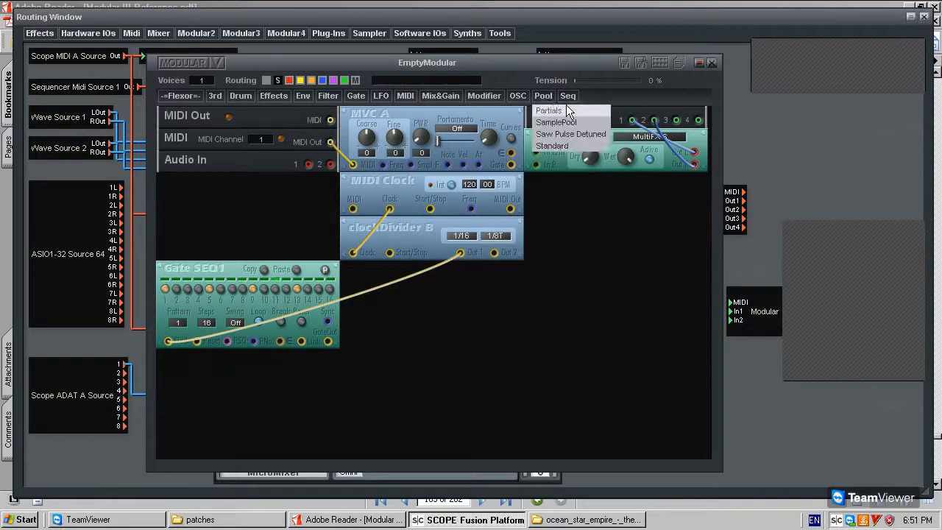
click(569, 96)
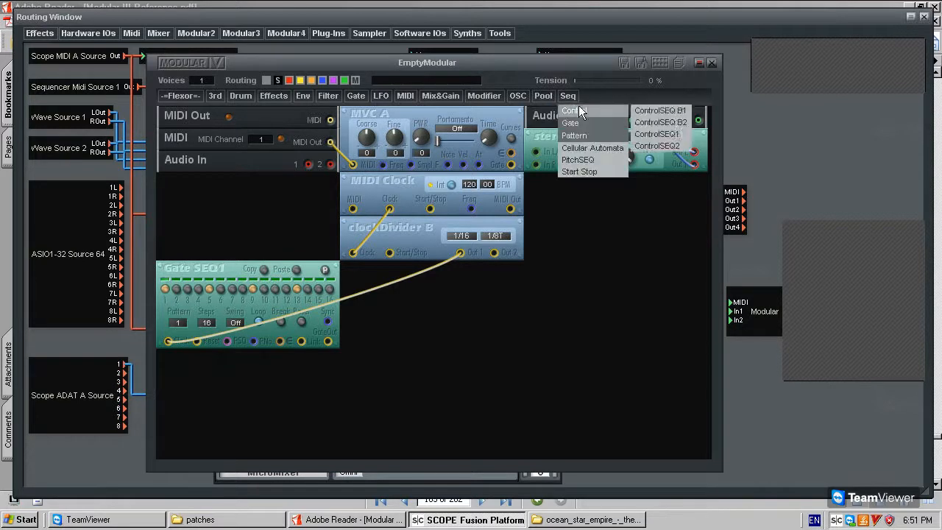
click(595, 171)
click(262, 209)
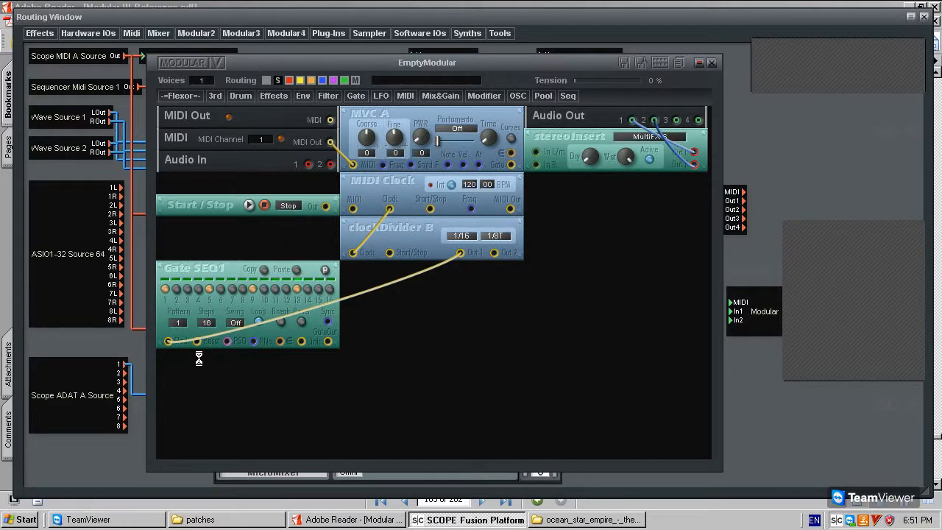
drag(196, 341, 389, 253)
Feed Start/Stop into clockDivider B's Start/Stop and test the transport with Play and Stop.
click(249, 205)
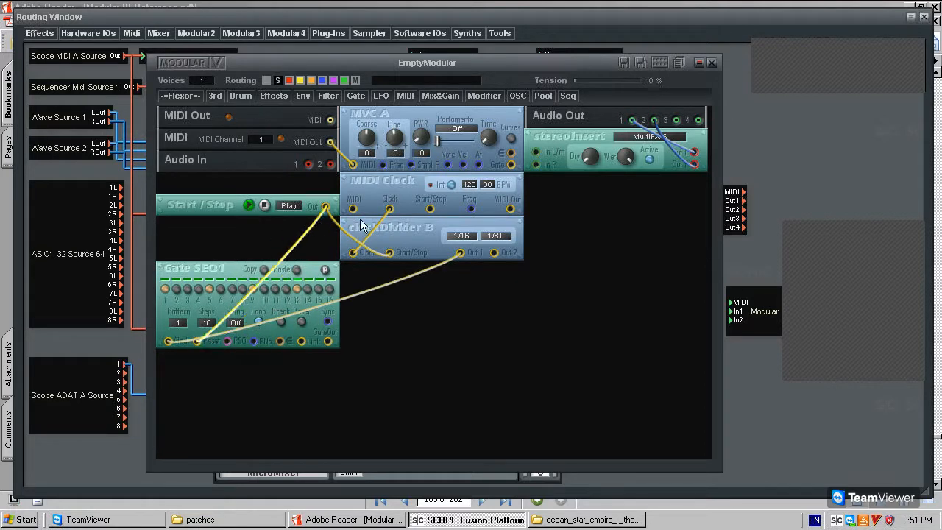
drag(388, 253, 326, 207)
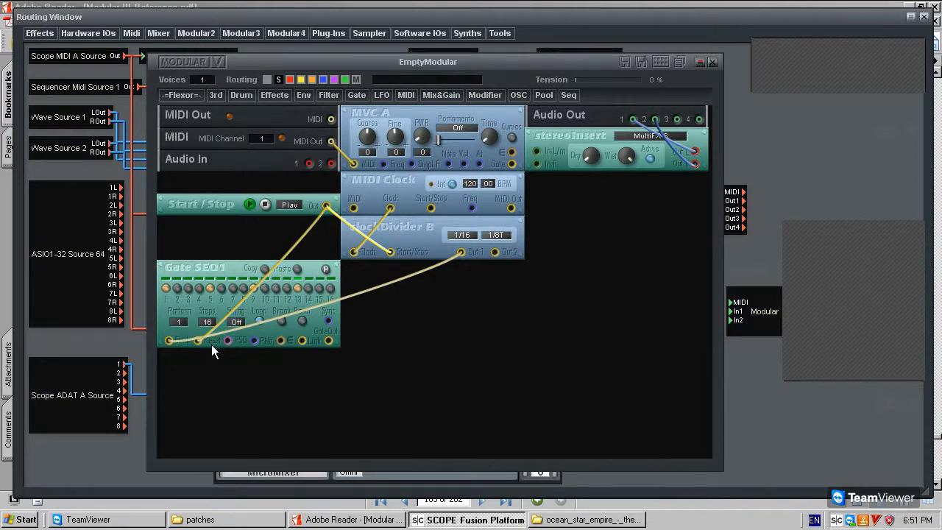
click(251, 204)
click(252, 204)
click(267, 204)
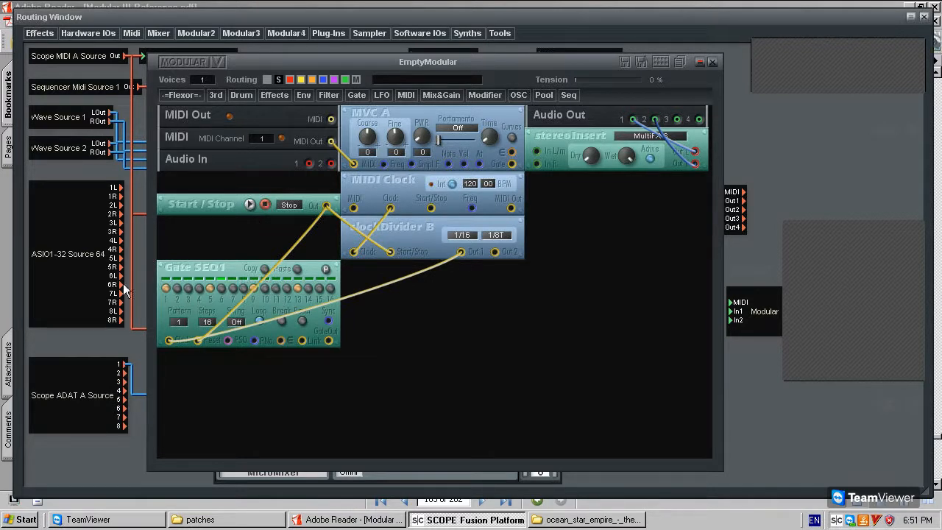
click(249, 204)
click(265, 204)
click(254, 204)
click(264, 204)
click(253, 203)
click(264, 204)
click(254, 204)
click(263, 206)
mouse_move(239, 267)
mouse_down()
mouse_move(238, 276)
mouse_move(234, 260)
mouse_move(235, 269)
mouse_up()
drag(242, 269, 248, 271)
Shift the EmptyModular window up and right, then nudge Gate SEQ1, MIDI, MVC A and Start/Stop.
drag(283, 60, 306, 60)
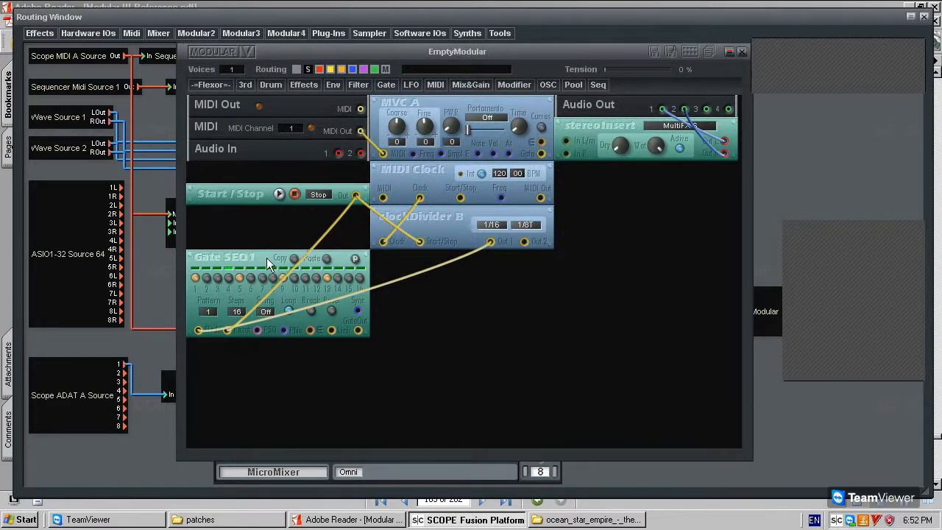
drag(237, 260, 240, 263)
mouse_move(345, 126)
mouse_down()
mouse_move(352, 137)
mouse_move(347, 130)
mouse_up()
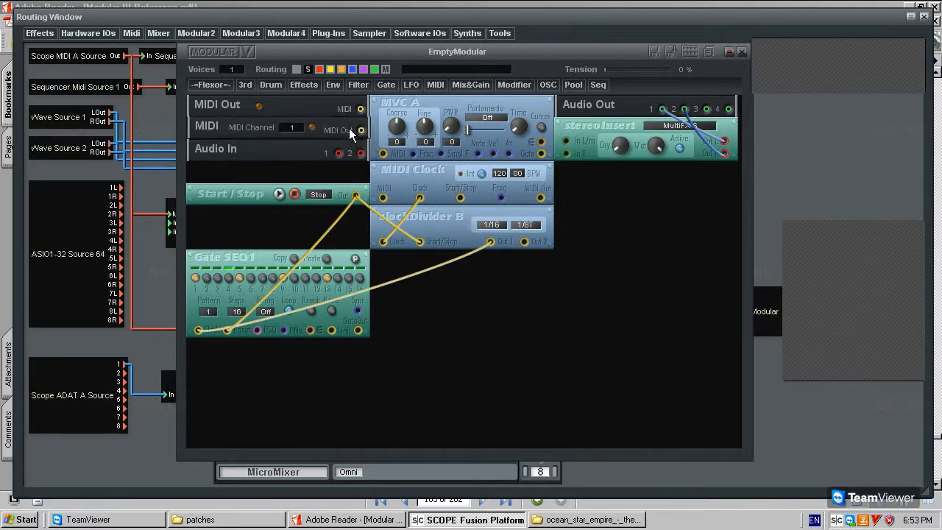
mouse_move(417, 108)
mouse_down()
mouse_move(442, 106)
mouse_move(419, 107)
mouse_up()
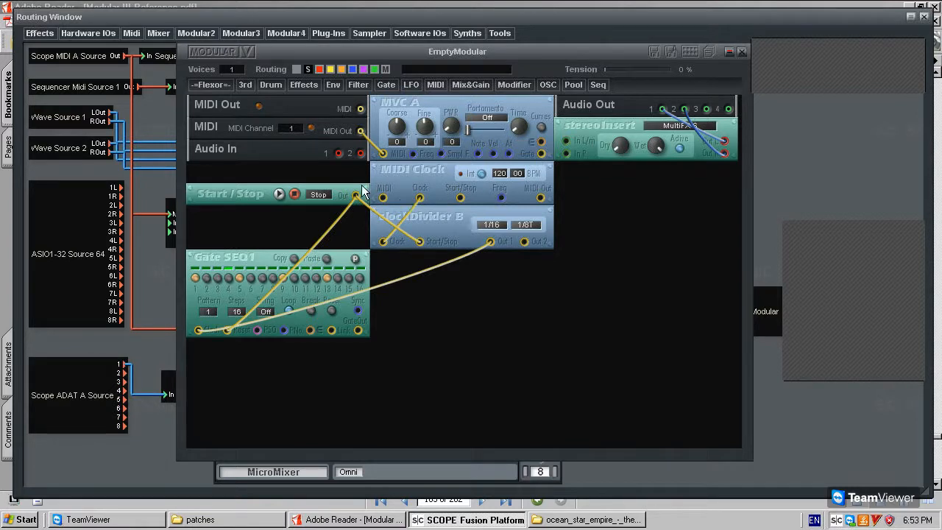
drag(237, 194, 236, 193)
Place an AD Vintage envelope below clockDivider B with its Gate fed from Gate SEQ1's GateOut.
click(320, 84)
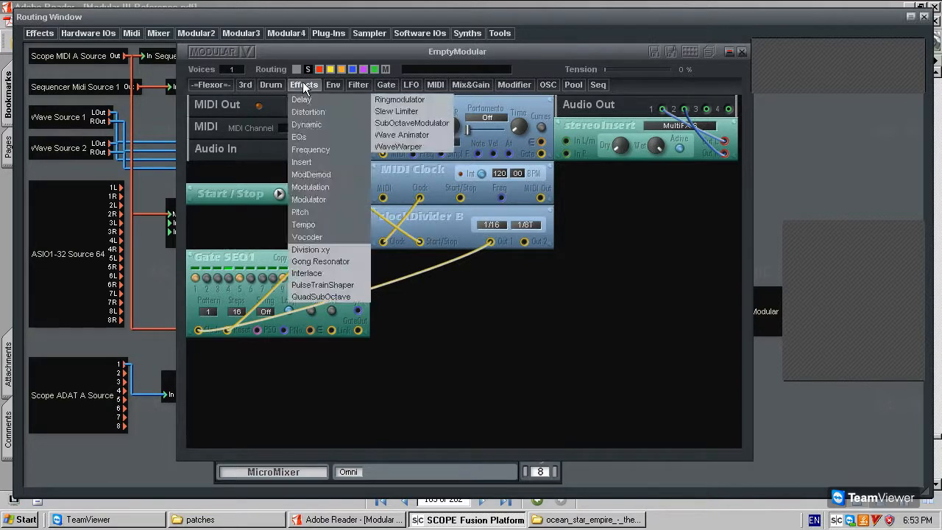
mouse_move(353, 115)
click(421, 115)
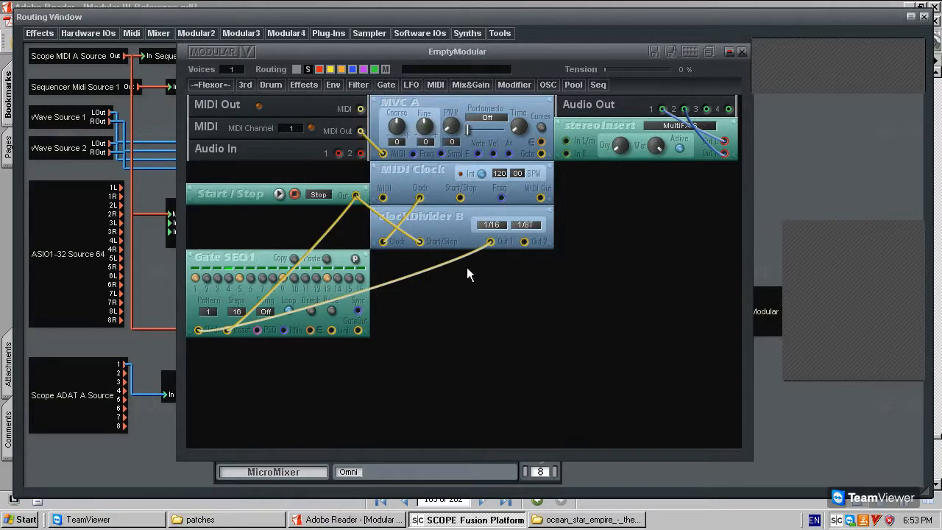
click(470, 288)
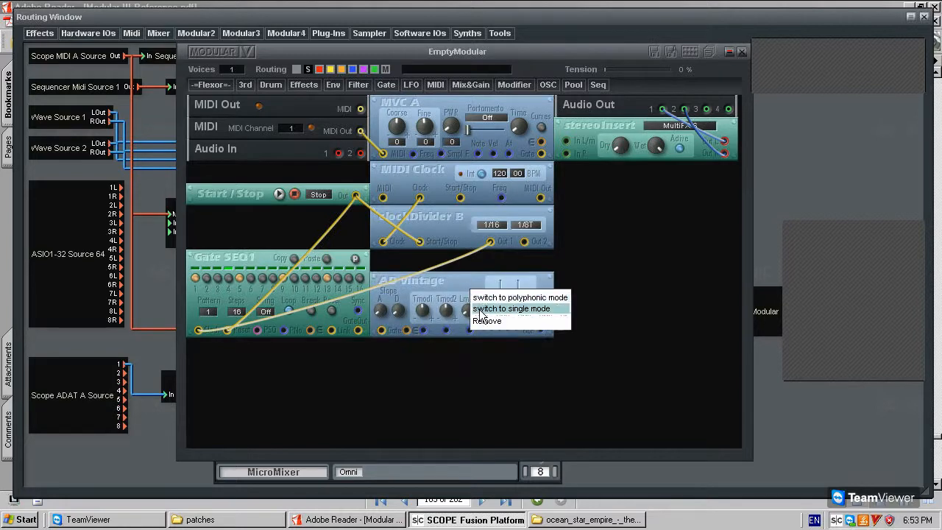
click(371, 333)
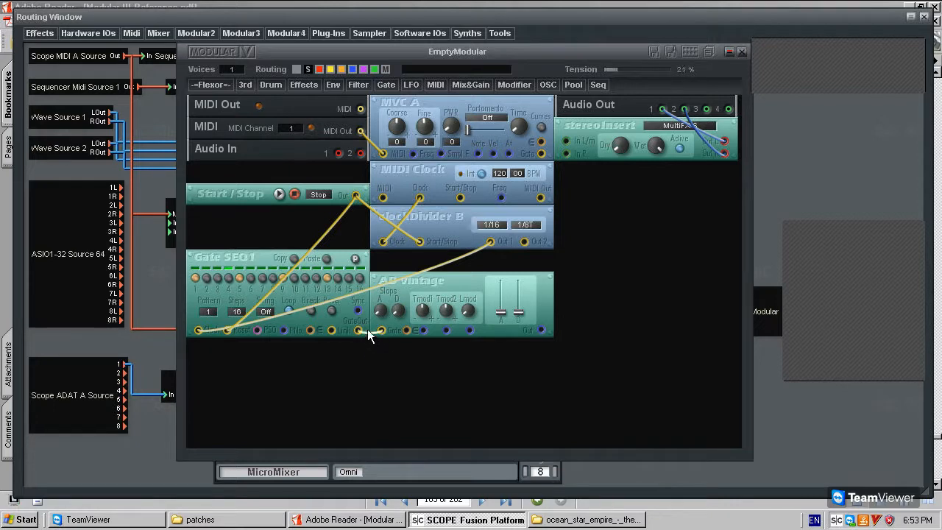
drag(368, 333, 373, 269)
mouse_move(481, 284)
mouse_down()
mouse_move(515, 286)
mouse_move(481, 281)
mouse_move(648, 343)
mouse_move(472, 280)
mouse_move(497, 264)
mouse_move(491, 284)
mouse_up()
Add a Sine OSC from OSC > Sine and place it below Gate SEQ1.
click(548, 84)
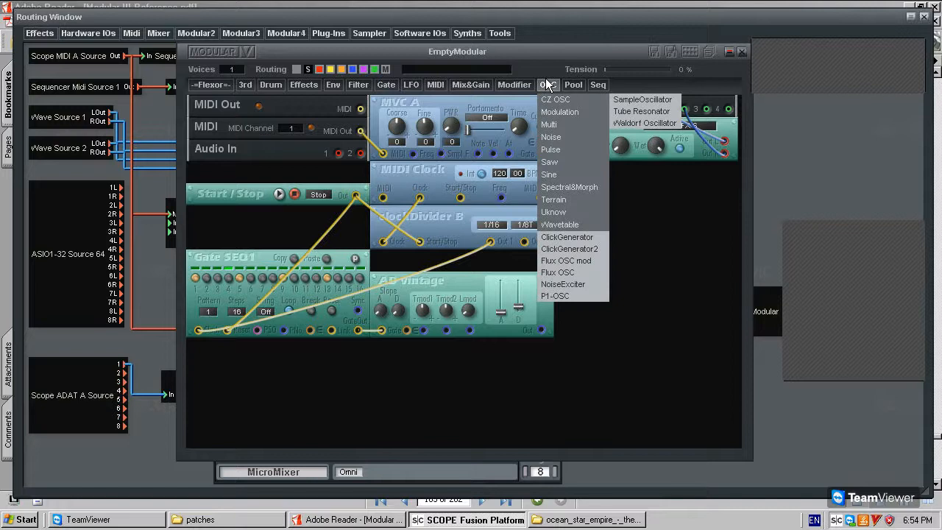
click(495, 342)
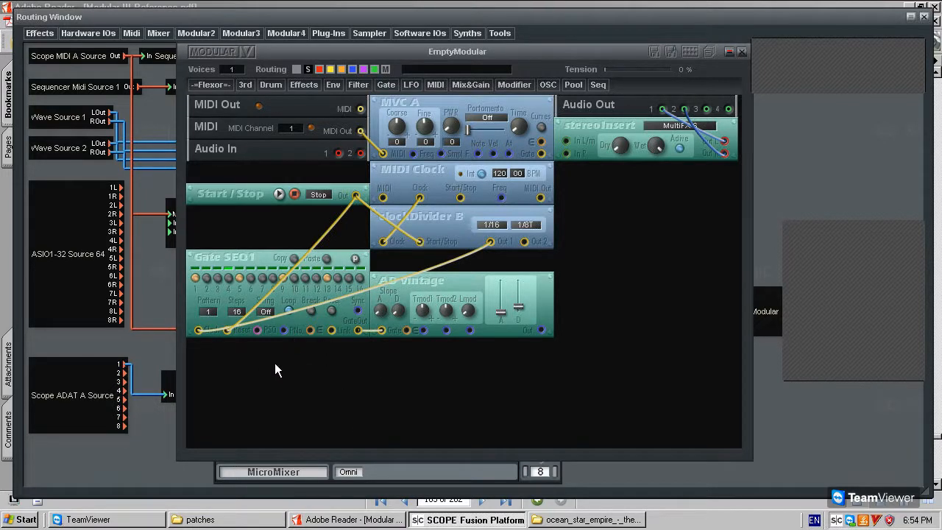
click(547, 85)
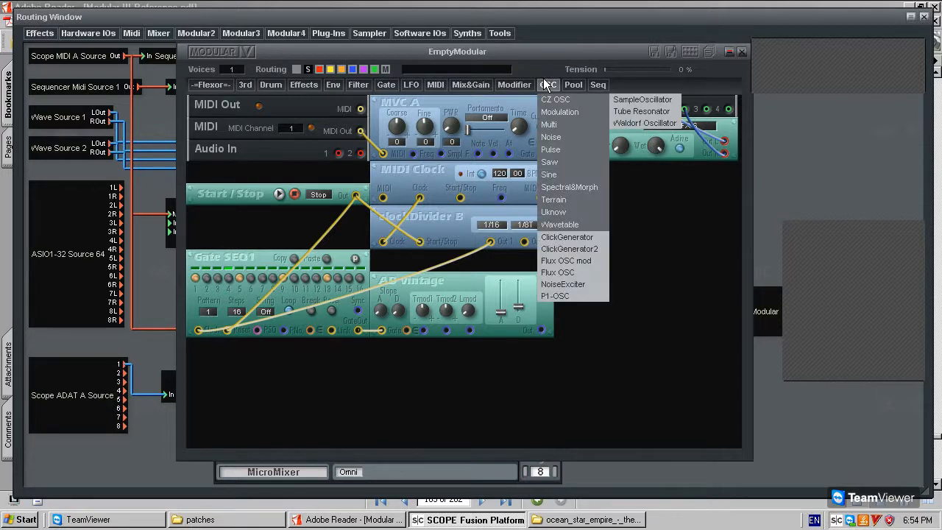
mouse_move(582, 176)
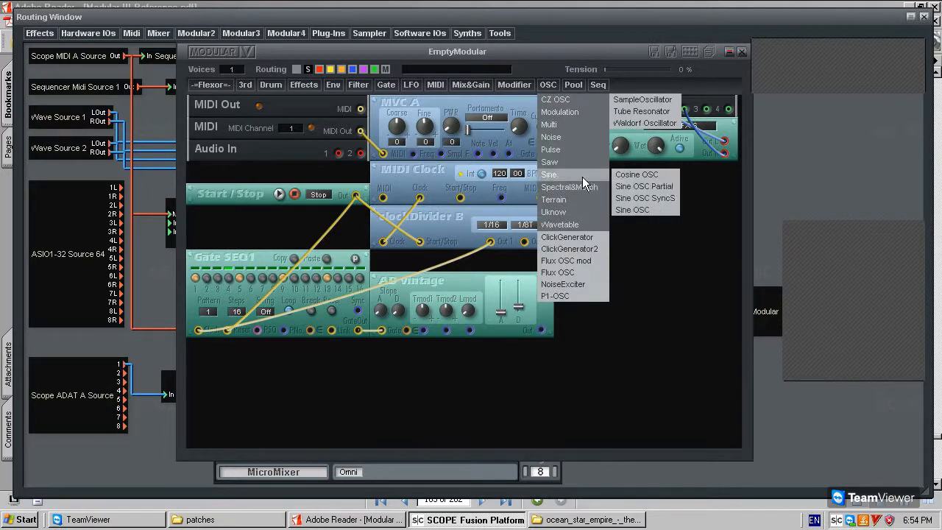
click(648, 210)
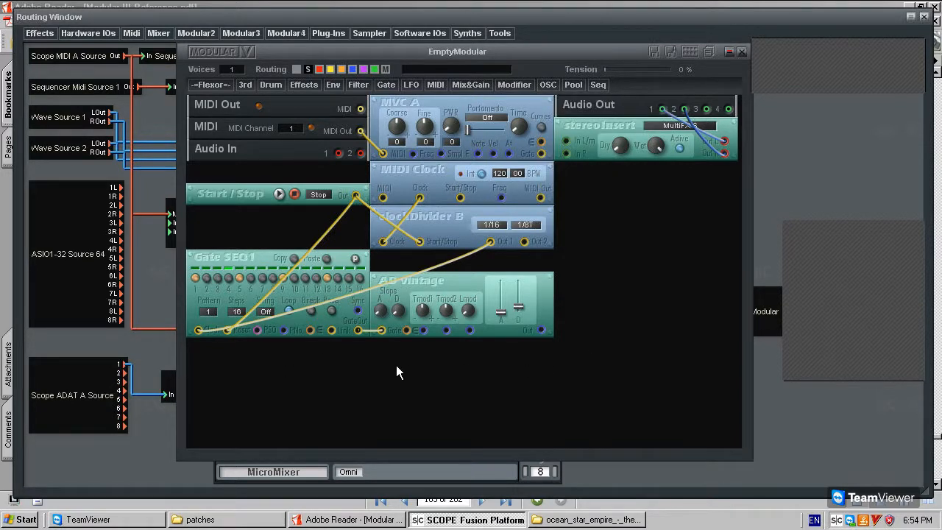
click(329, 363)
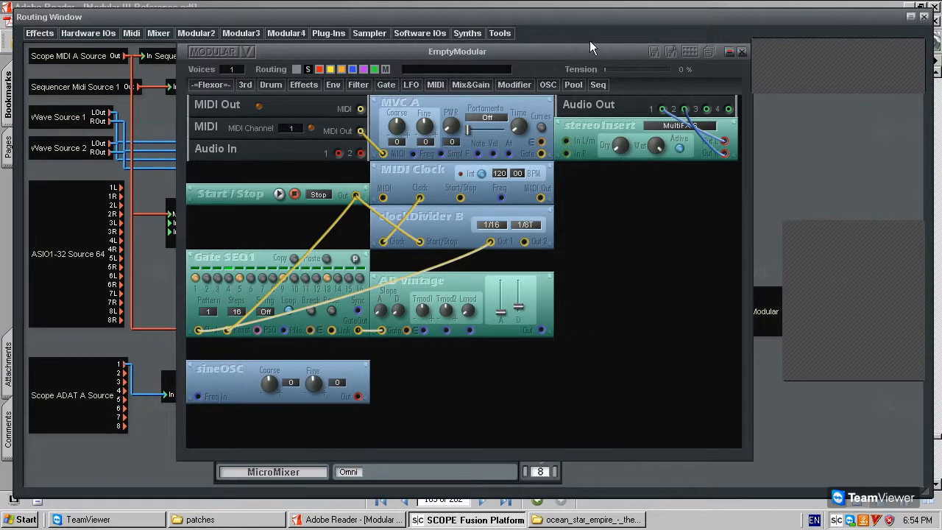
Add a Linear VCA from Mix&Gain > VCAs to the patch.
click(508, 83)
click(470, 85)
mouse_move(482, 197)
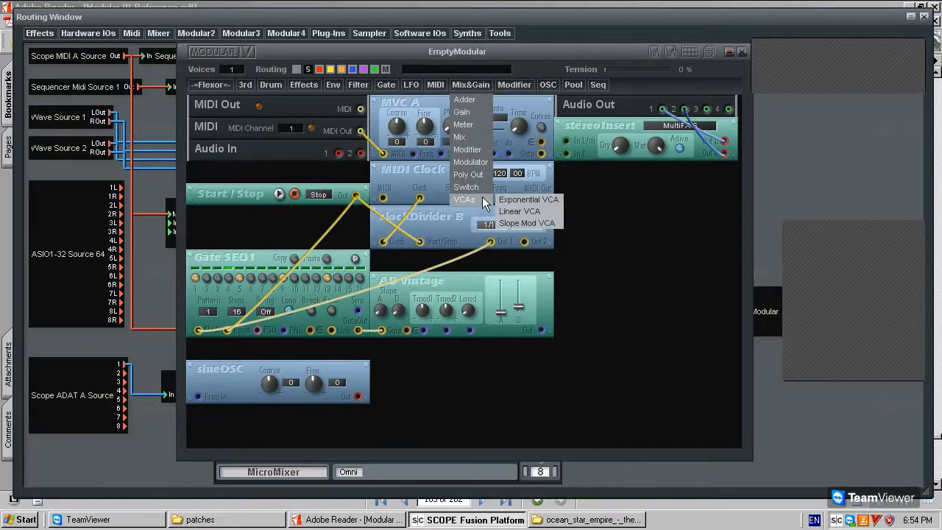
click(526, 213)
click(598, 311)
Switch Lin VCA to single mode and park it beneath AD vintage, next to ClockDivider B.
right_click(583, 306)
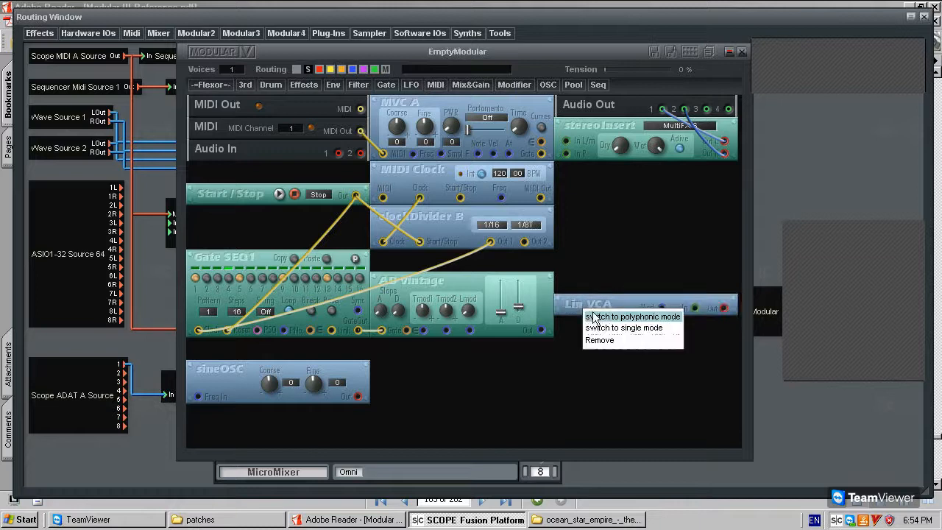
click(604, 329)
drag(610, 306, 458, 402)
drag(538, 304, 479, 396)
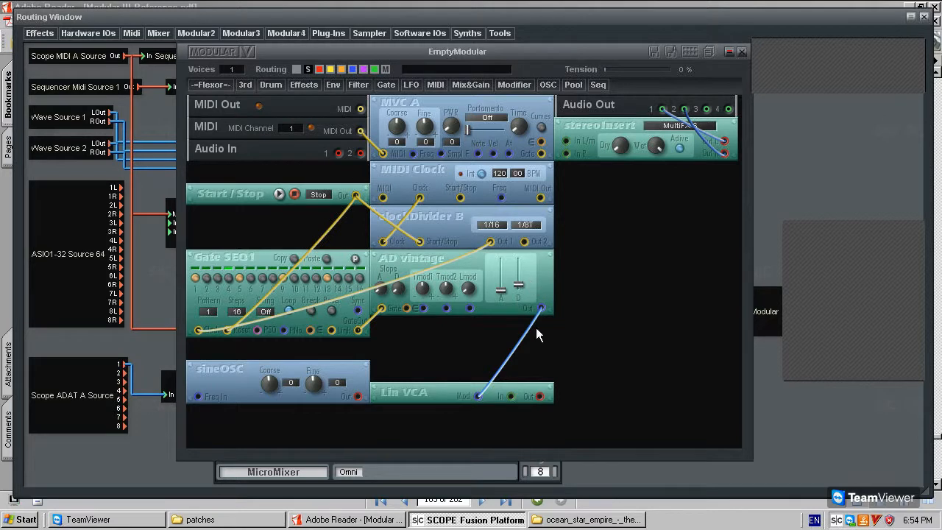
drag(446, 391, 446, 369)
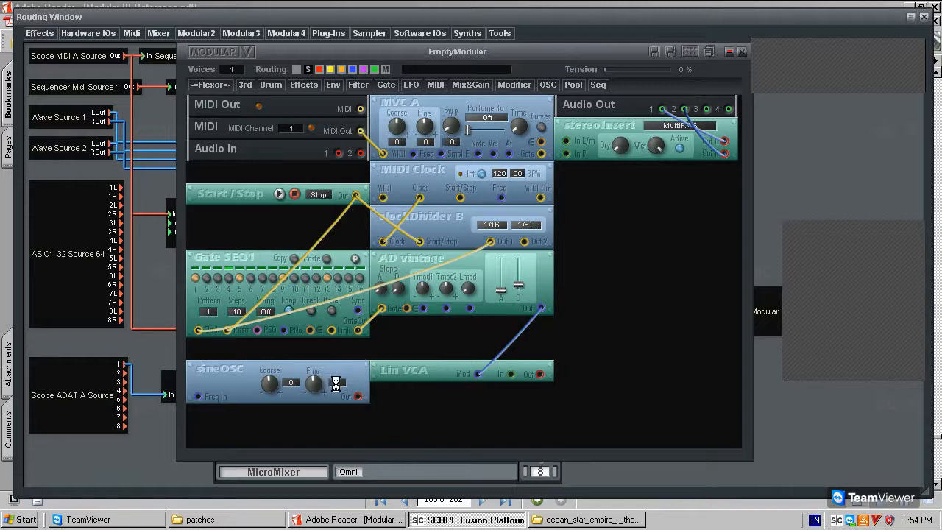
Cable sineOSC Out to Lin VCA In and AD vintage Out to Lin VCA Mod, deleting a stray stereoInsert cable.
click(511, 374)
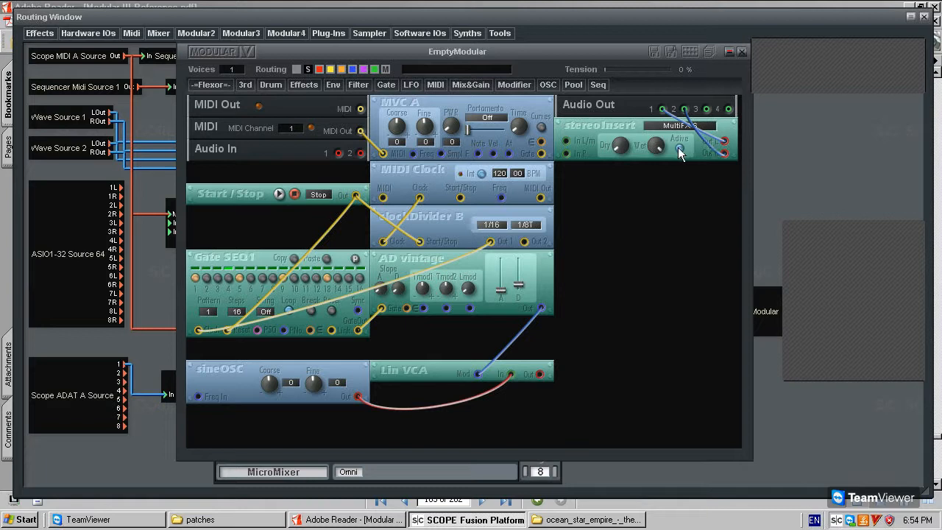
click(541, 309)
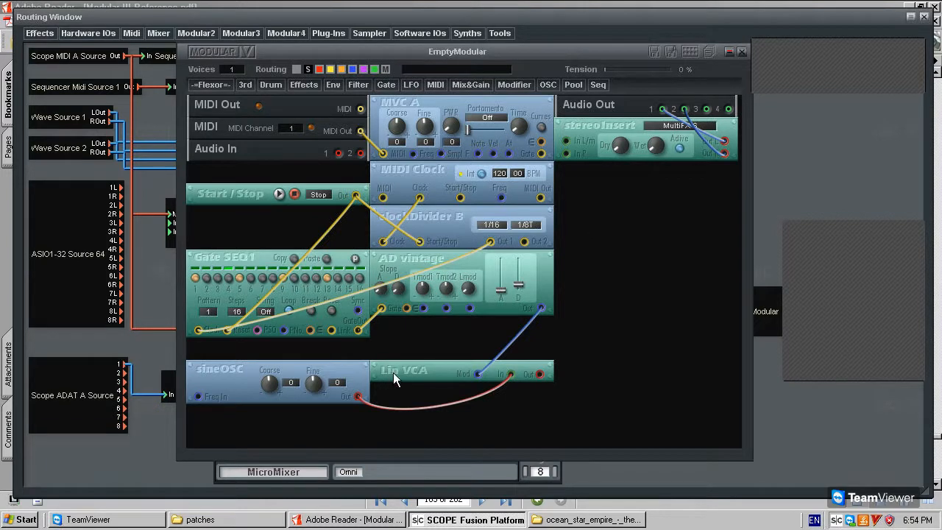
click(541, 374)
click(566, 141)
click(560, 276)
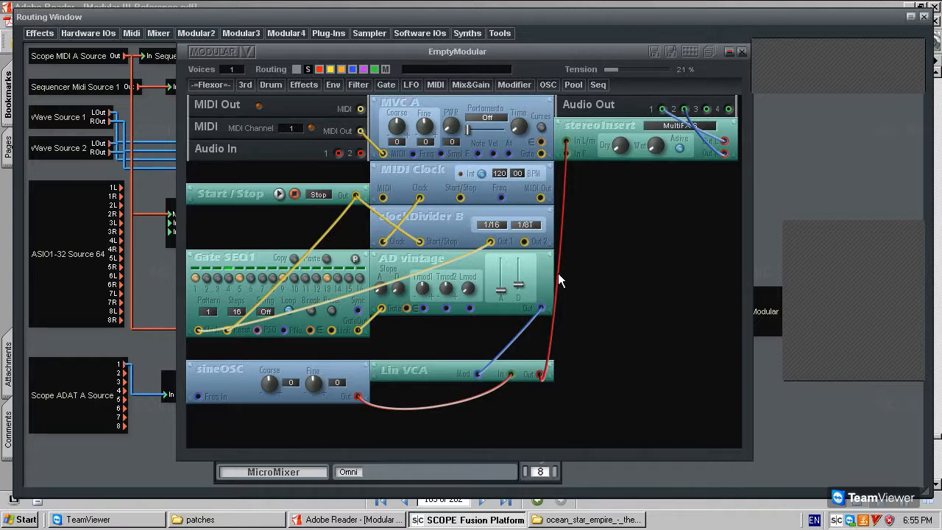
key(Delete)
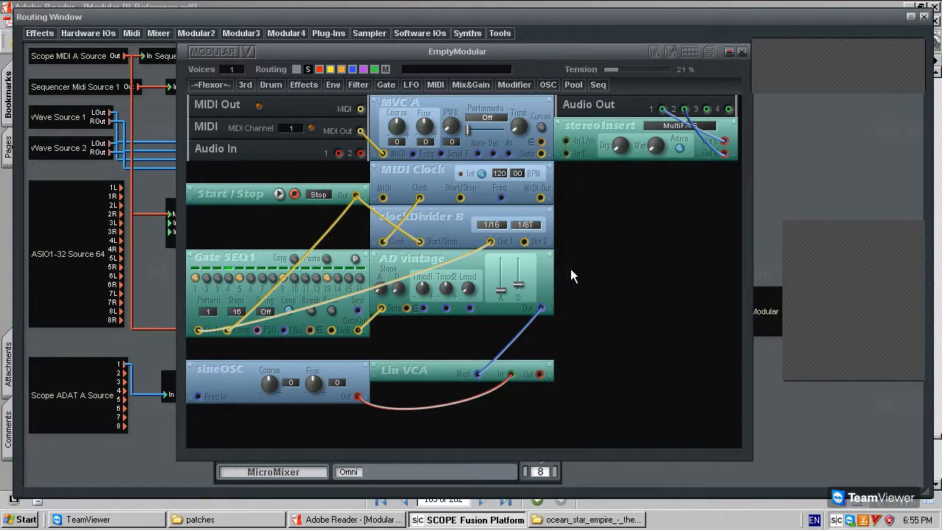
Switch sineOSC to single mode, make its cable blue, and stack it above Lin VCA.
mouse_move(215, 372)
mouse_down()
mouse_move(223, 380)
mouse_move(206, 398)
mouse_up()
right_click(227, 371)
click(235, 391)
mouse_move(235, 382)
mouse_down()
mouse_move(234, 404)
mouse_move(453, 413)
mouse_move(417, 399)
mouse_up()
right_click(517, 389)
click(524, 392)
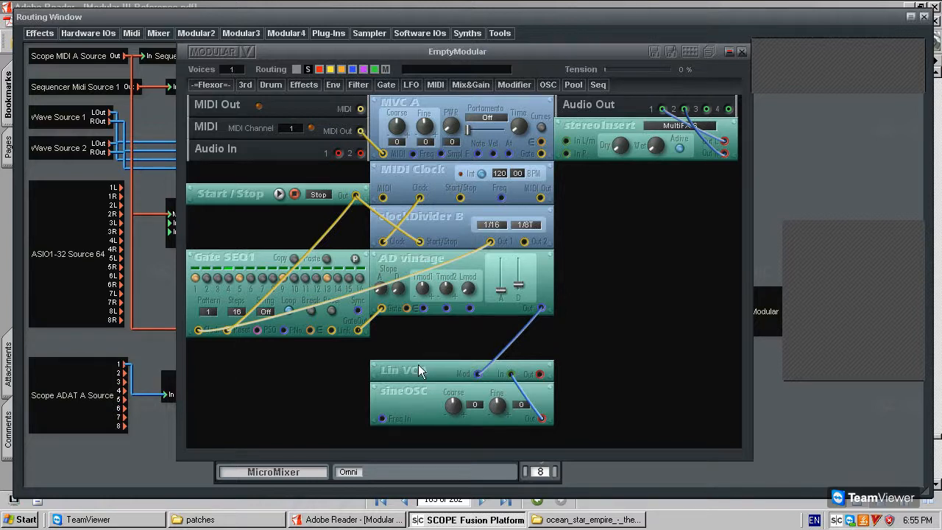
drag(425, 402, 434, 364)
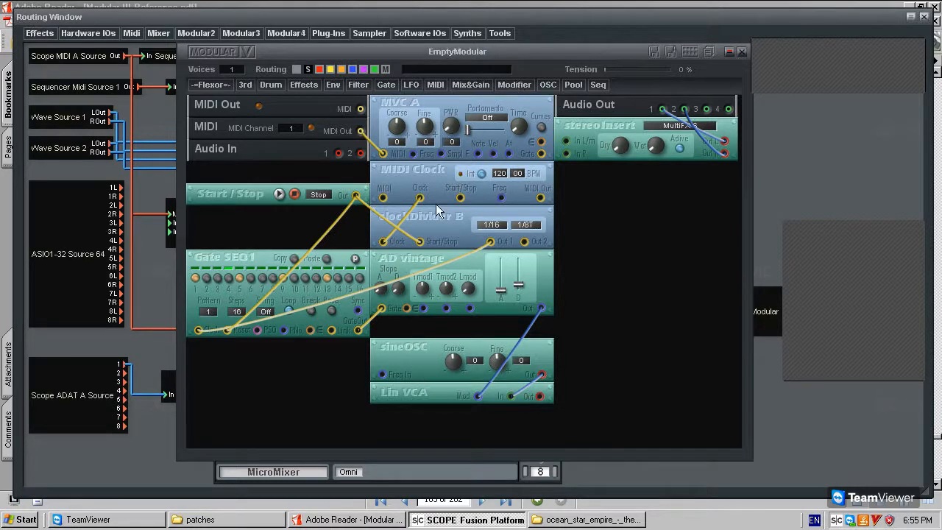
Add a Constant Freq module and place it beside sineOSC.
click(505, 88)
mouse_move(515, 100)
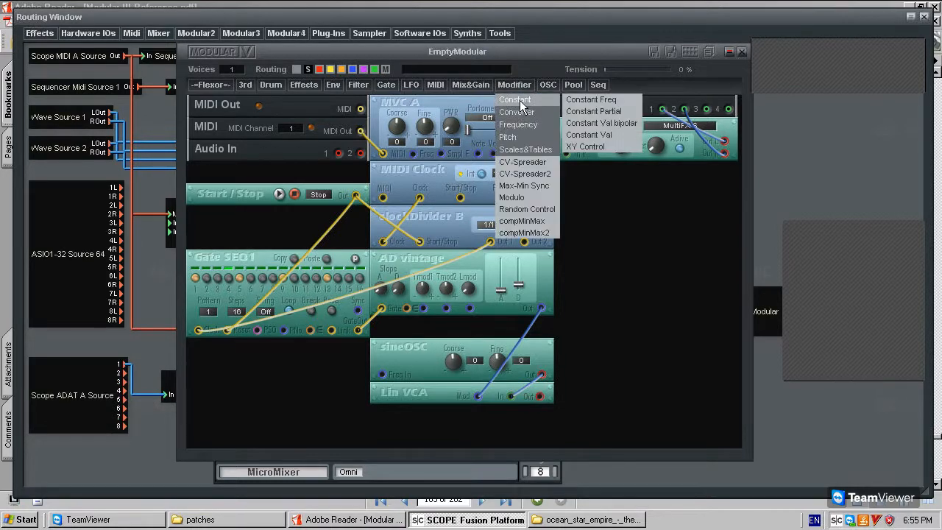
click(591, 99)
click(599, 349)
drag(608, 347, 182, 372)
Cable constFreq at 50 Hz into sineOSC Freq In, and Lin VCA Out into stereoInsert In L/m.
drag(314, 380, 237, 370)
drag(357, 373, 383, 375)
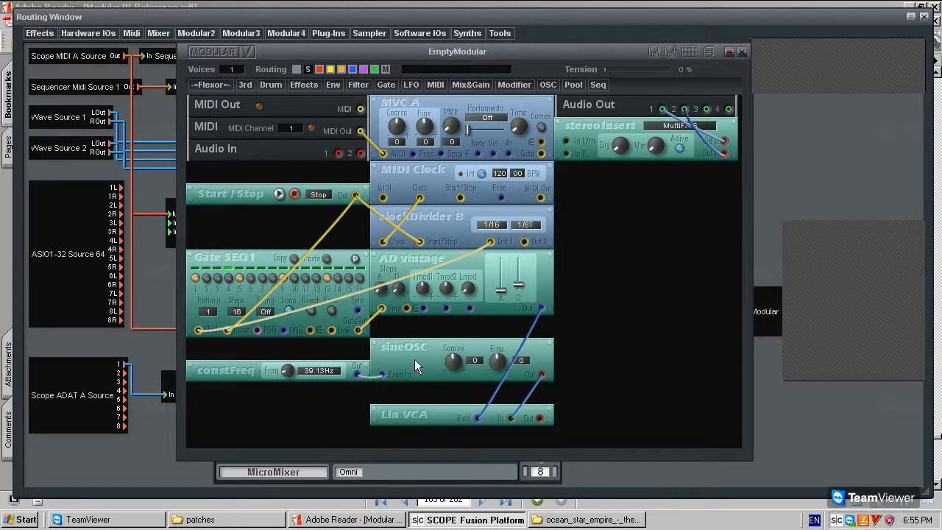
double_click(330, 375)
text(50)
key(Return)
click(542, 420)
click(567, 141)
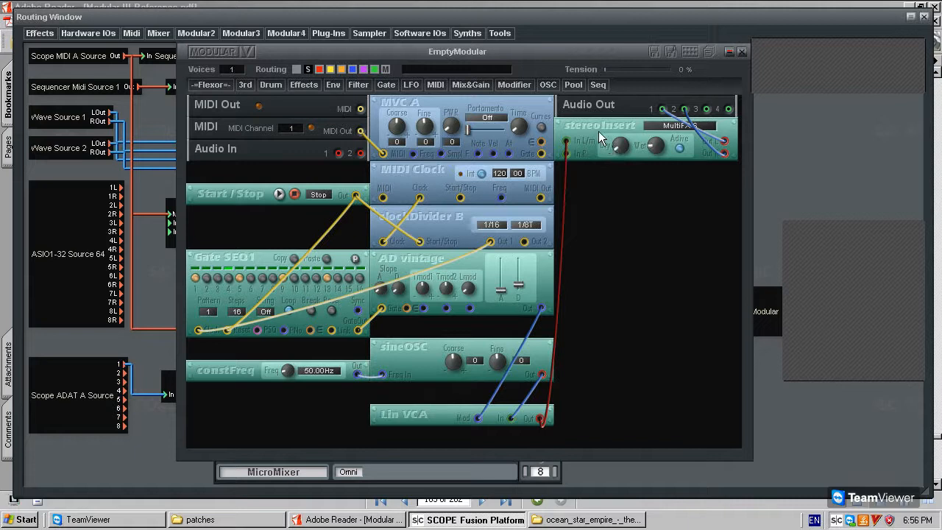
Start the patch playing, sweep constFreq's frequency, and adjust the AD vintage decay.
click(280, 194)
click(279, 194)
drag(287, 371, 225, 353)
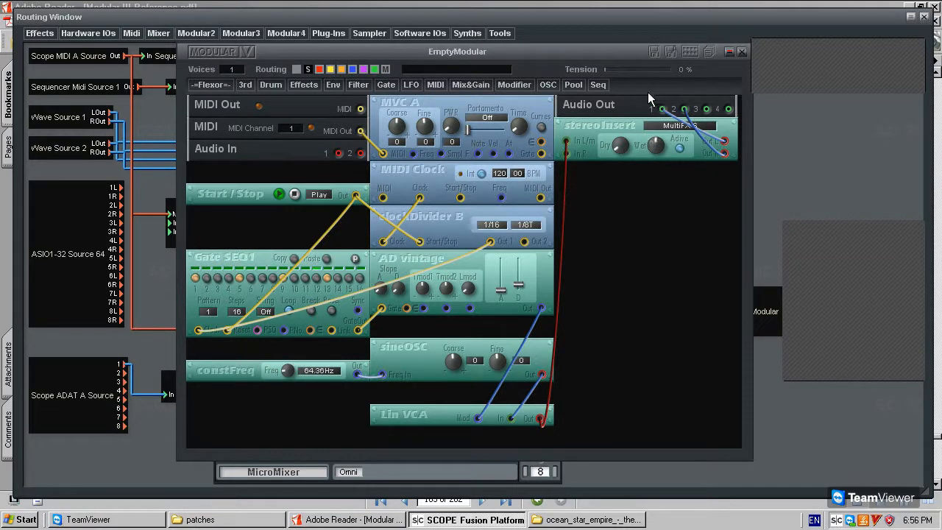
drag(519, 285, 524, 282)
Reset constFreq to 50 Hz, move it lower, and raise sineOSC under AD vintage.
double_click(312, 370)
text(50)
key(Return)
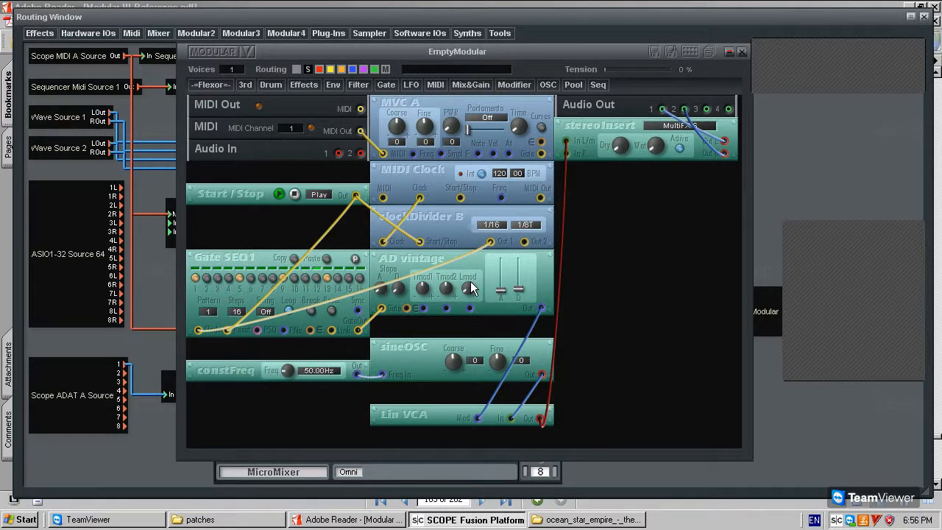
drag(259, 372, 263, 394)
drag(418, 355, 417, 353)
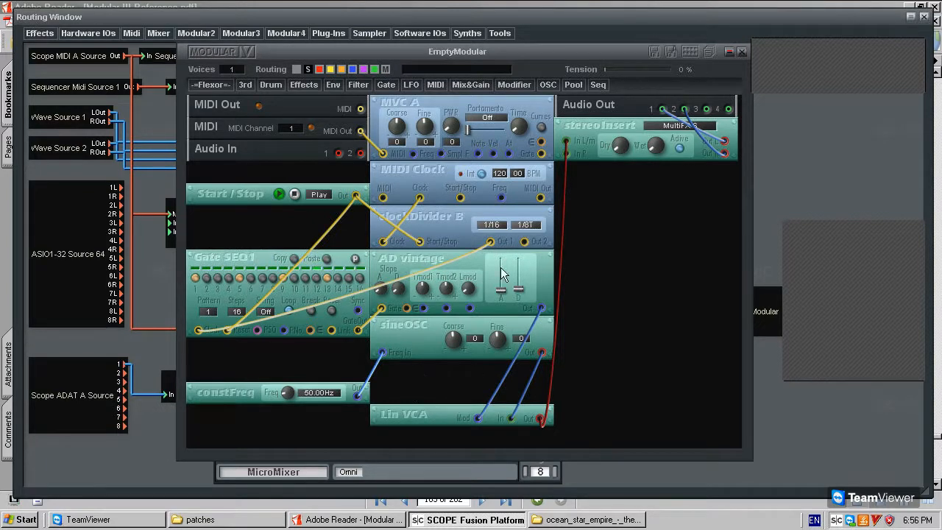
Add a Pitch Modifier B in single mode and place it above Lin VCA.
click(480, 82)
mouse_move(509, 85)
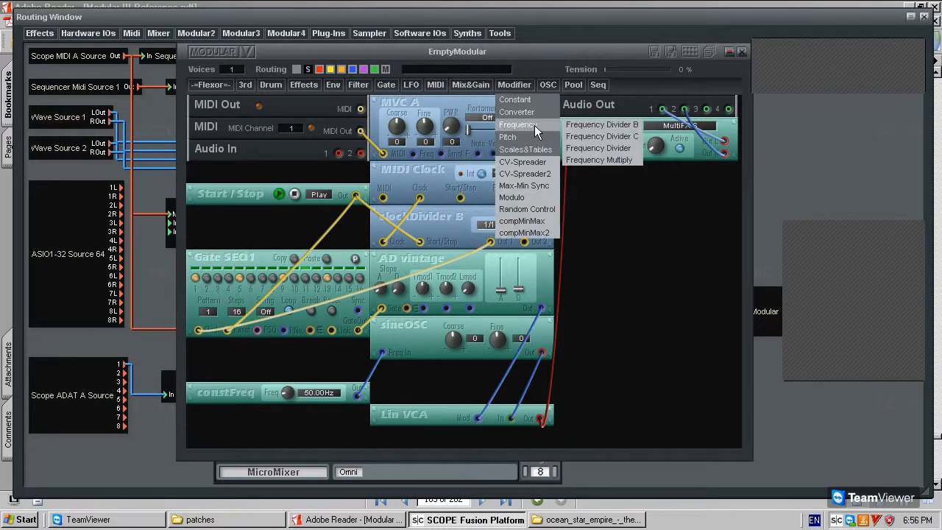
mouse_move(541, 138)
click(593, 149)
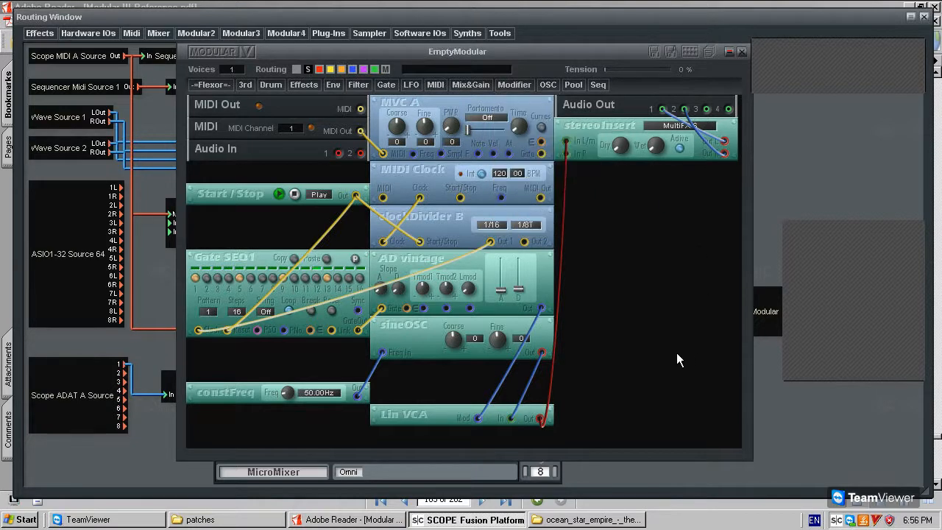
click(634, 359)
right_click(612, 370)
click(626, 389)
drag(612, 372, 425, 371)
Stack Start/Stop, Gate SEQ1, constFreq, pitchModifier B and sineOSC in the left column.
drag(248, 392, 263, 352)
drag(246, 193, 241, 166)
drag(232, 261, 236, 199)
drag(242, 356, 243, 287)
drag(424, 330, 254, 348)
drag(401, 365, 221, 301)
Reroute constFreq into pitchModifier B Freq In, and its Freq Out into sineOSC Freq In.
key(Delete)
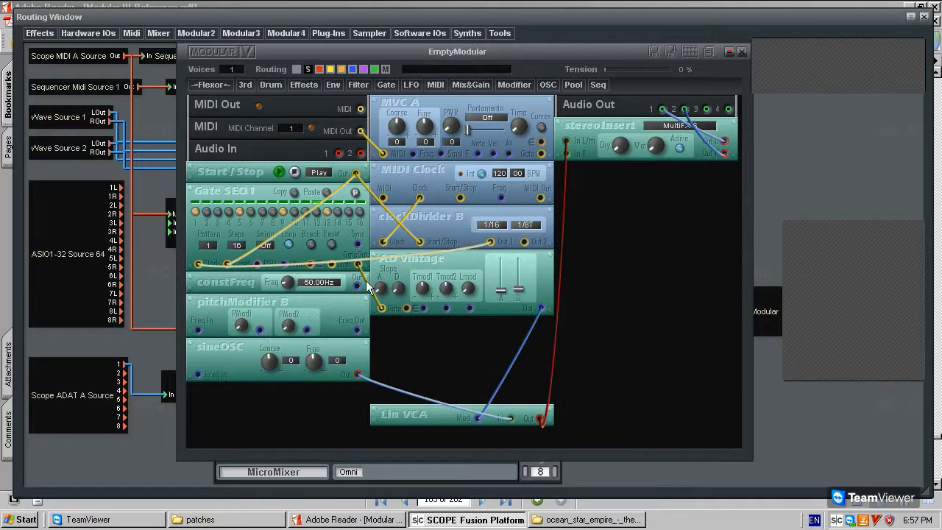
click(358, 285)
click(197, 330)
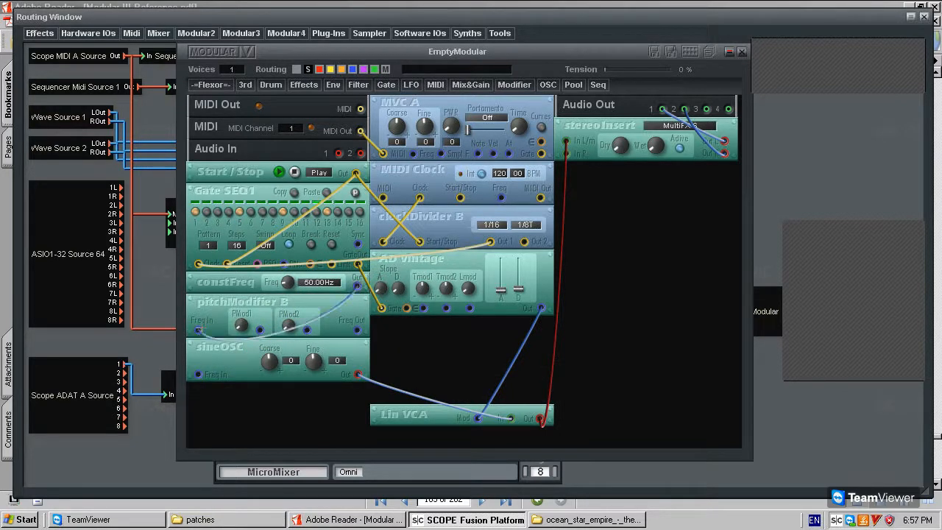
click(358, 330)
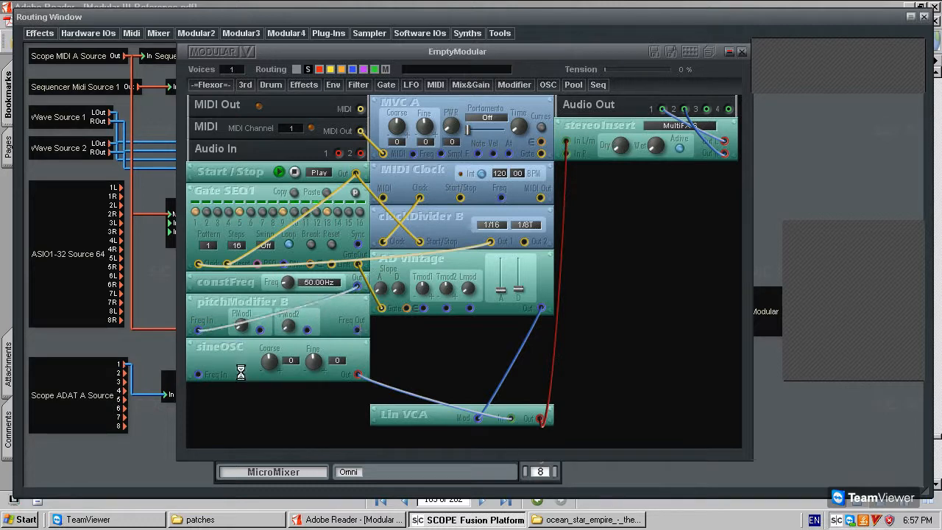
click(198, 374)
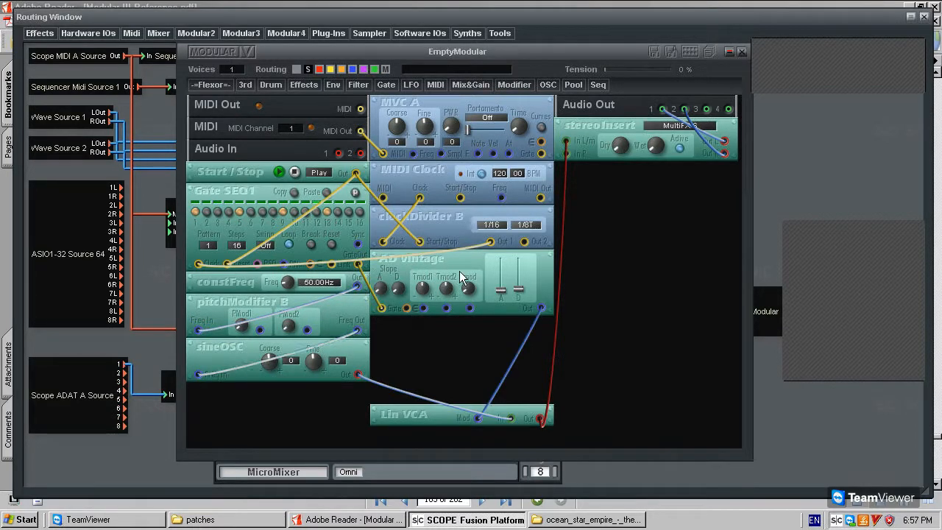
Paste a second AD vintage, gate it from Gate SEQ1, and patch its output to PMod1.
key(ctrl+v)
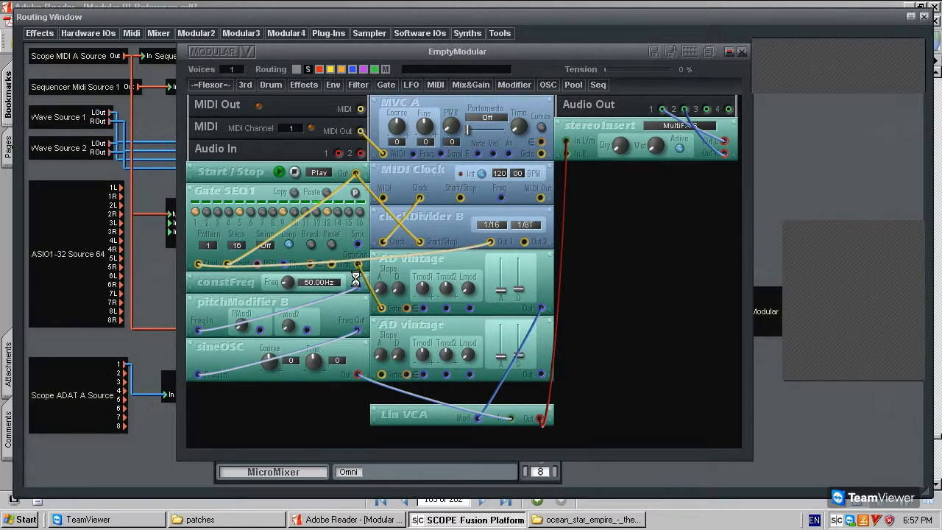
drag(359, 264, 382, 374)
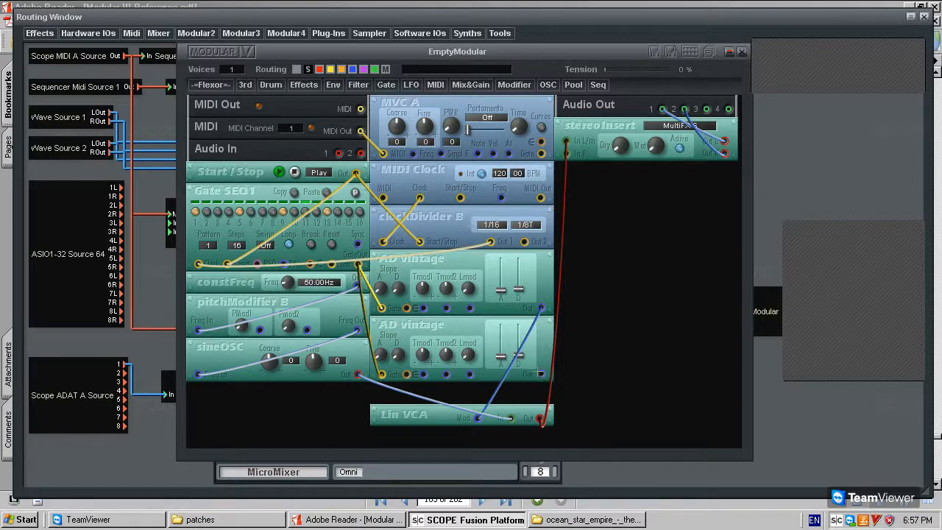
click(259, 329)
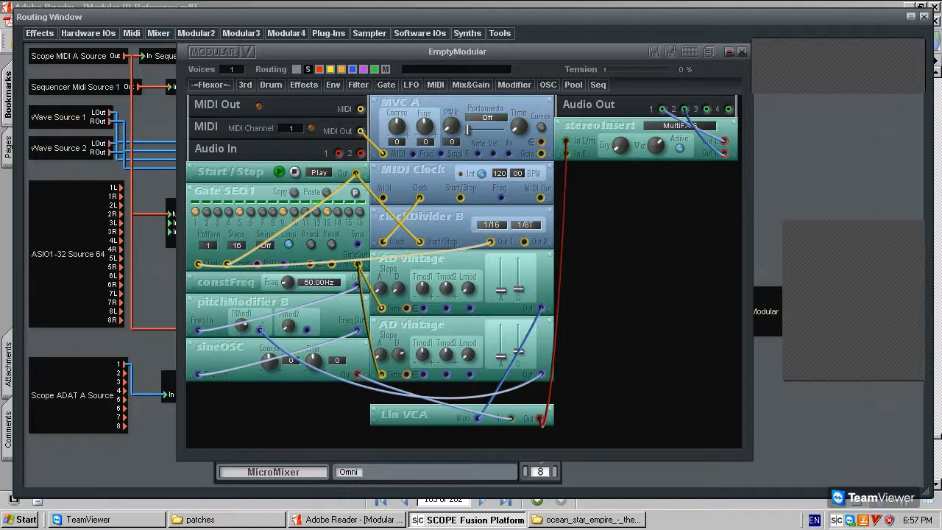
Lower the second AD vintage's decay, pull slack cables taut, and put Lin VCA beneath sineOSC.
drag(244, 324, 252, 252)
drag(521, 342, 524, 360)
drag(446, 397, 469, 357)
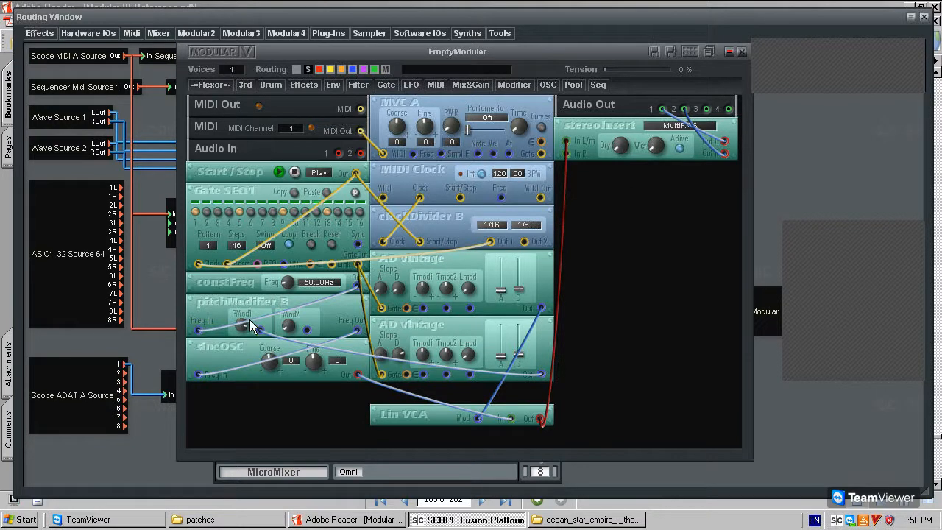
drag(402, 417, 218, 402)
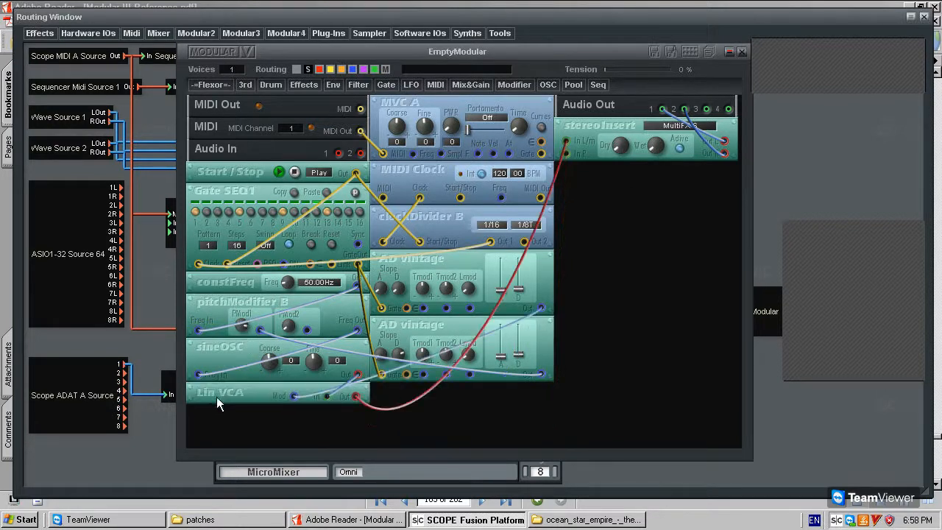
drag(398, 403, 429, 422)
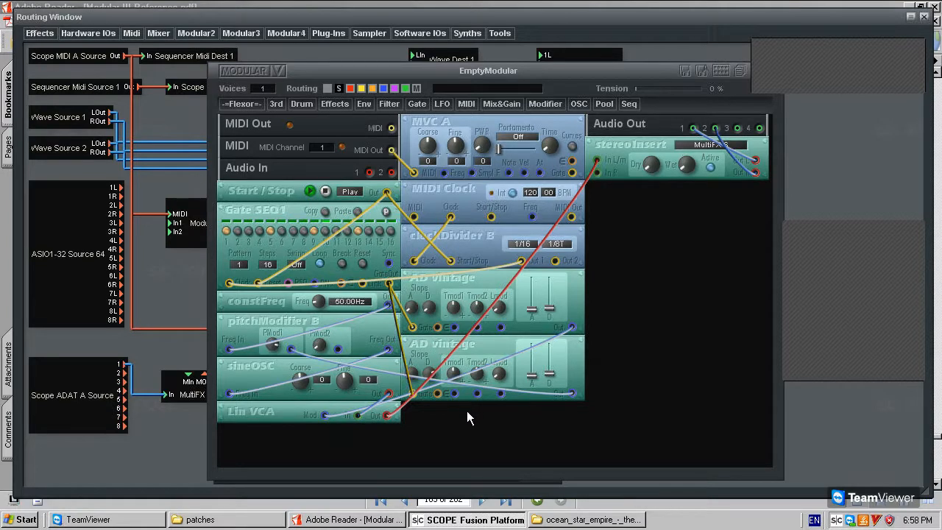
Paste a third AD vintage, gate it from Gate SEQ1 GateOut, and patch its Out to pitchModifier B PMod2.
key(ctrl+v)
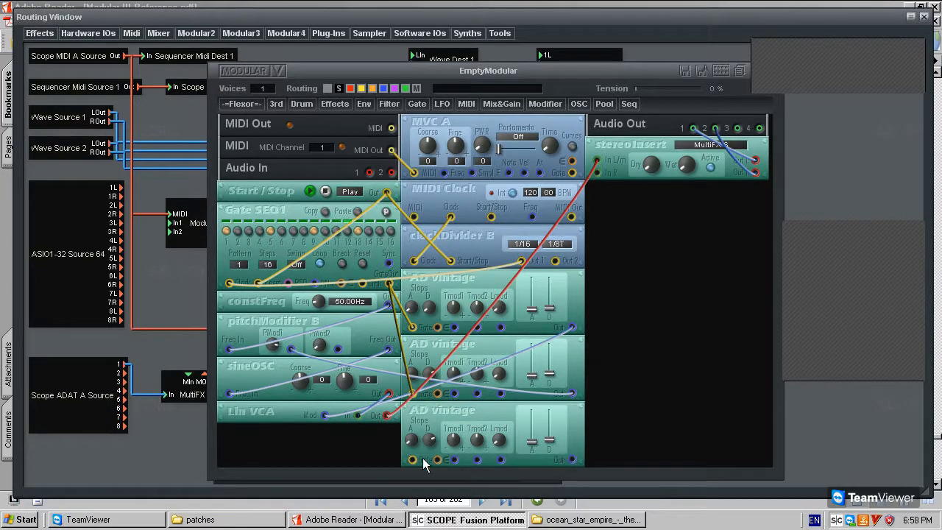
click(390, 283)
click(264, 367)
drag(253, 321, 274, 324)
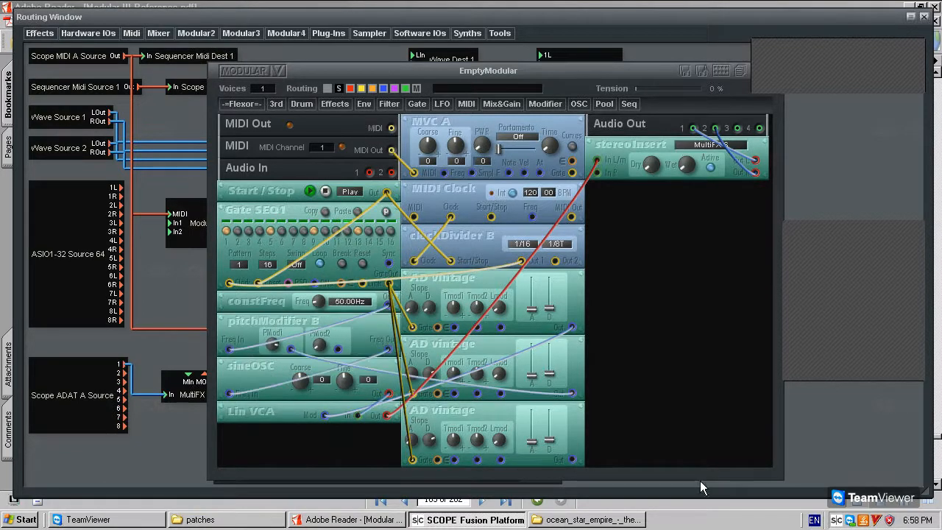
click(572, 460)
click(338, 349)
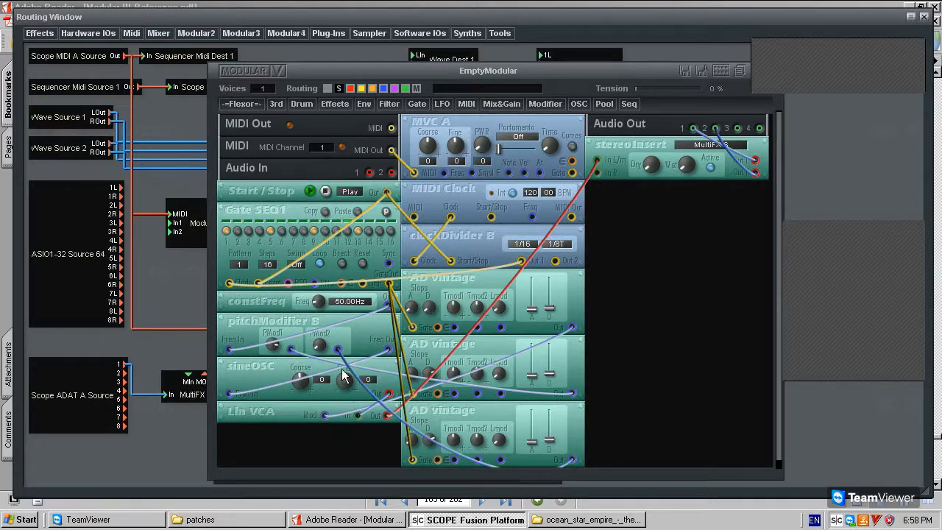
drag(348, 366, 469, 304)
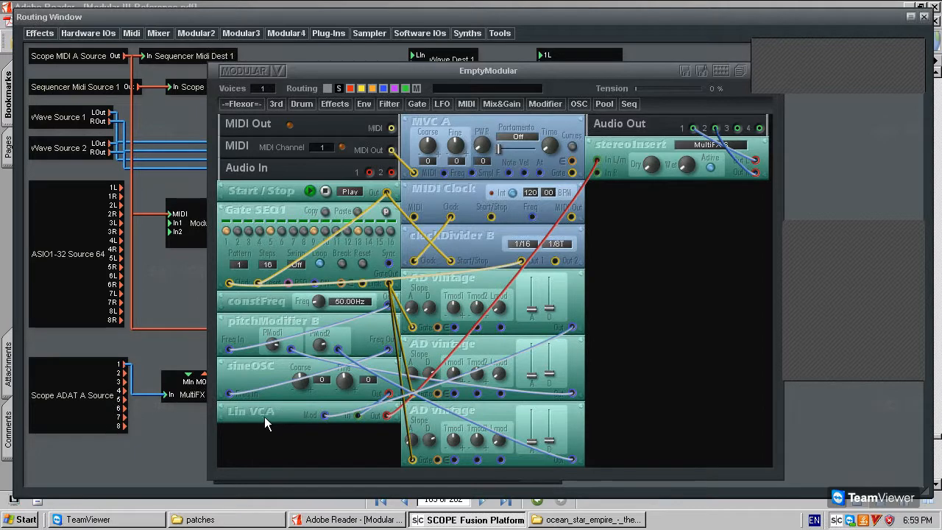
Remove the Lin VCA module and its cables.
drag(264, 417, 270, 430)
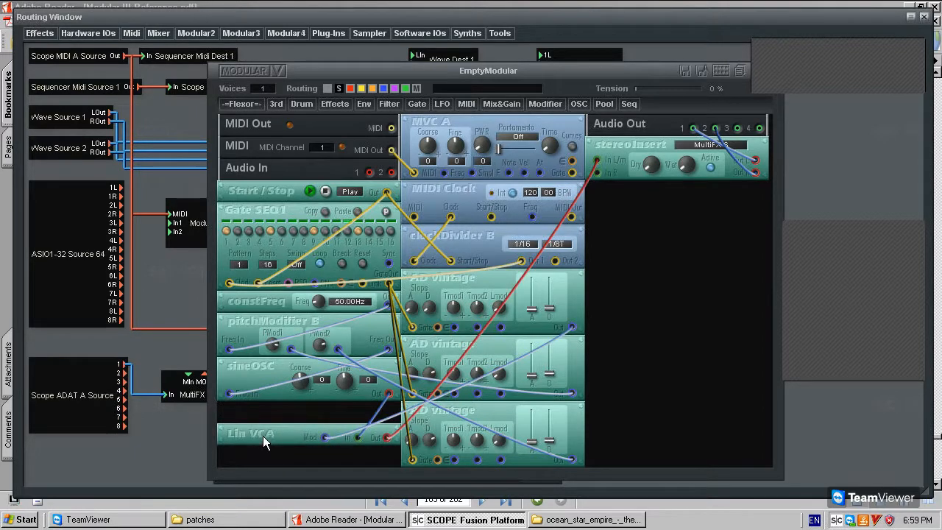
right_click(263, 436)
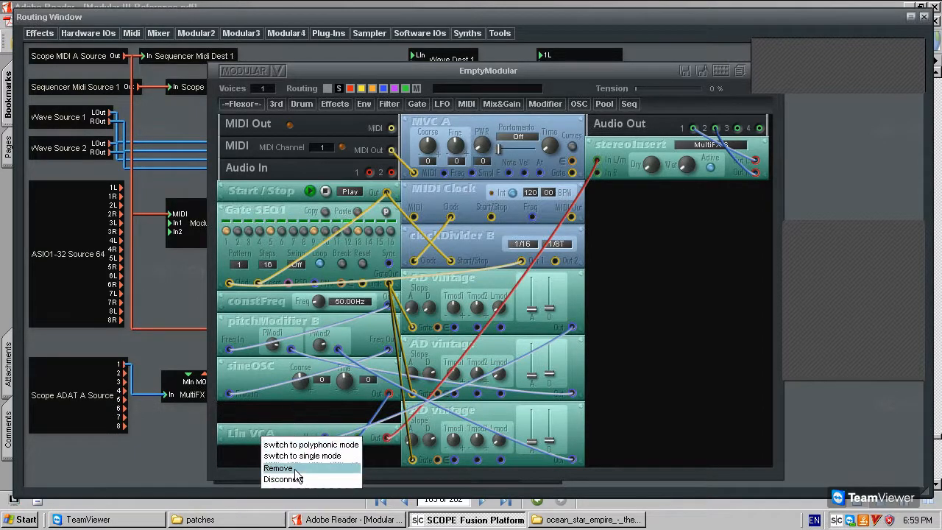
click(278, 468)
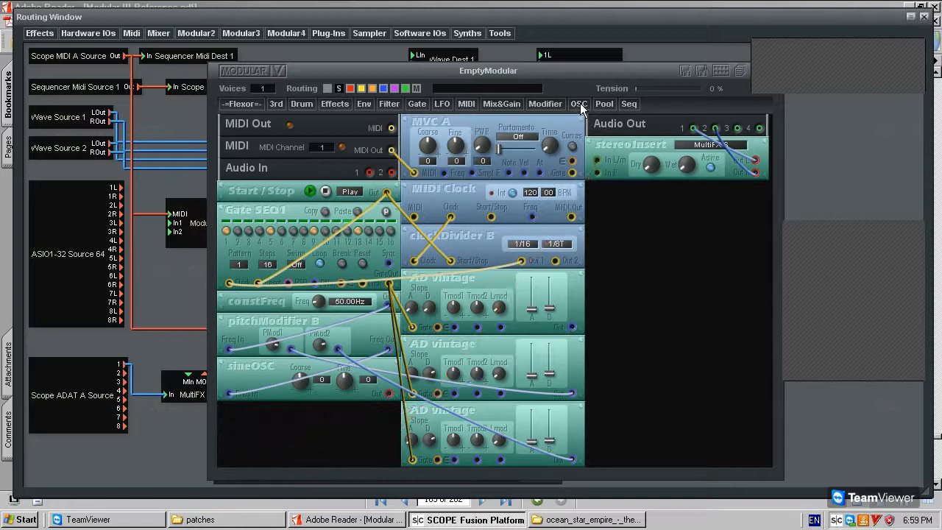
Add an Exponential VCA and feed sineOSC's output into its input.
click(555, 110)
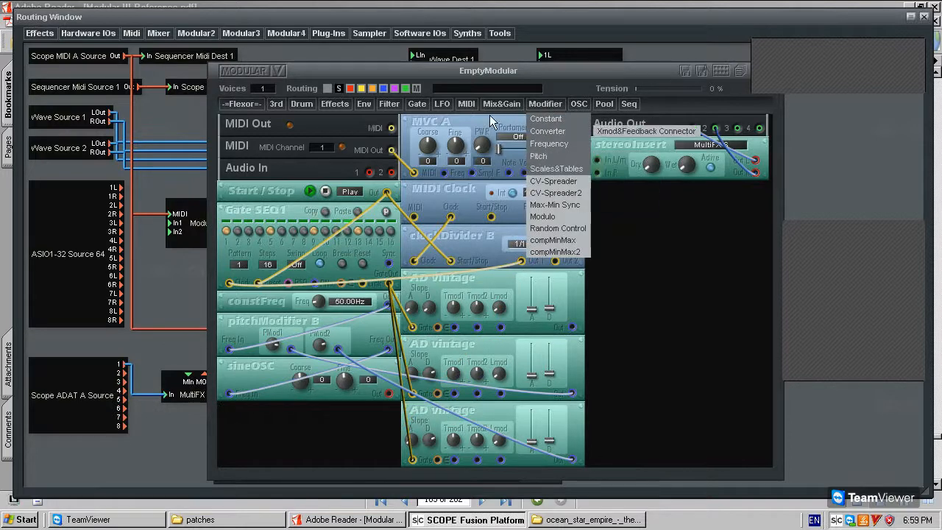
mouse_move(490, 104)
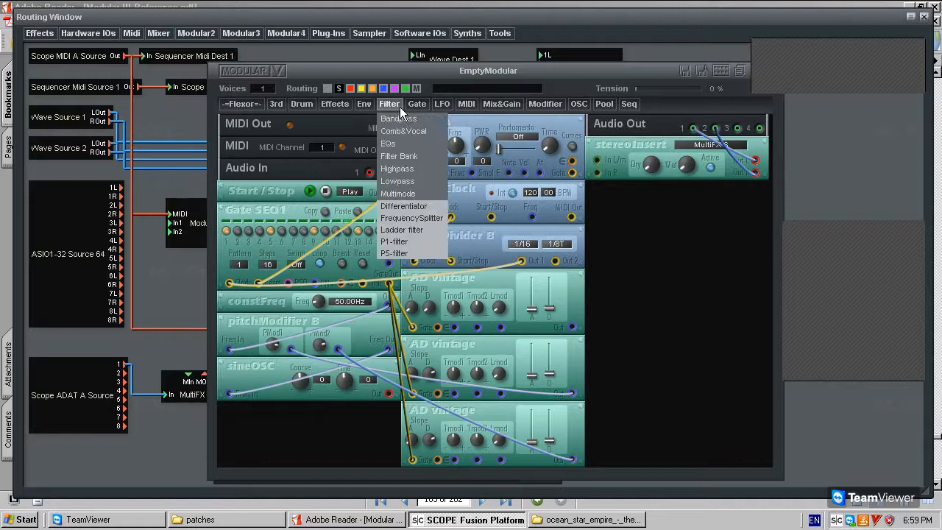
mouse_move(519, 219)
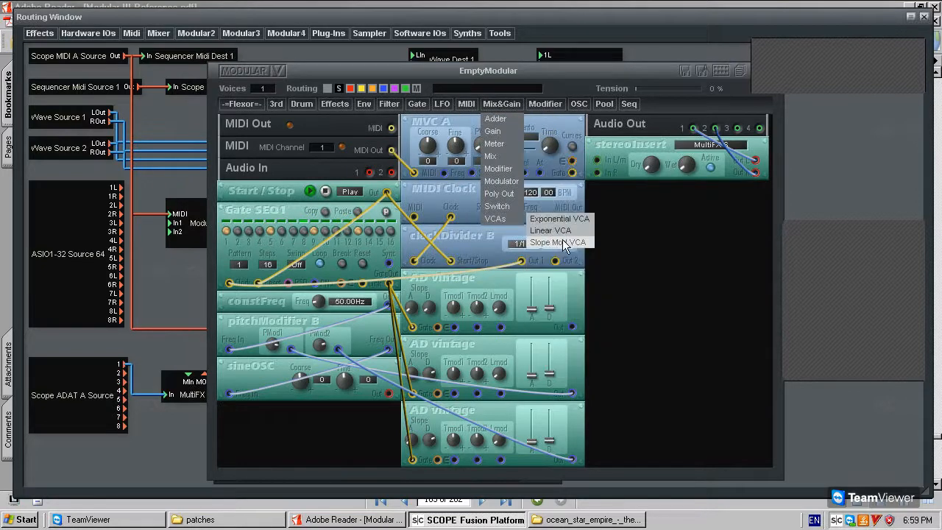
click(565, 221)
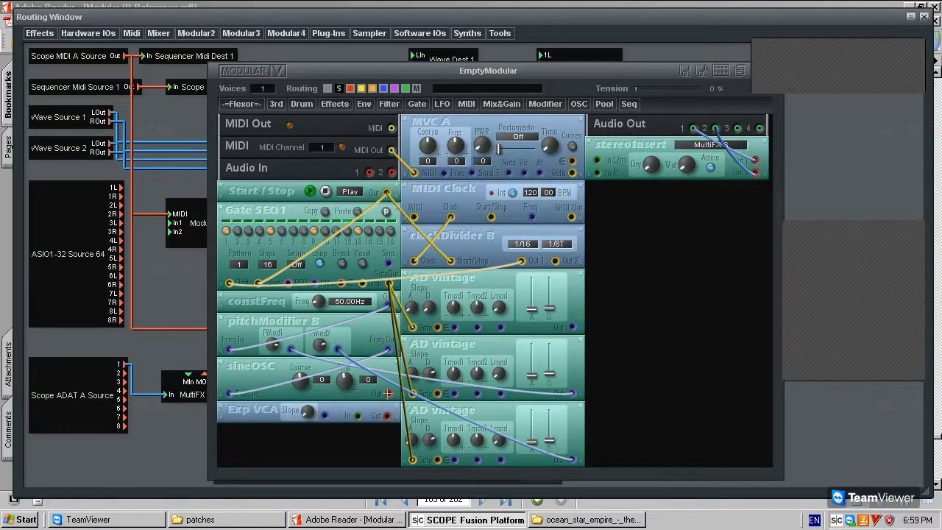
click(358, 417)
click(389, 394)
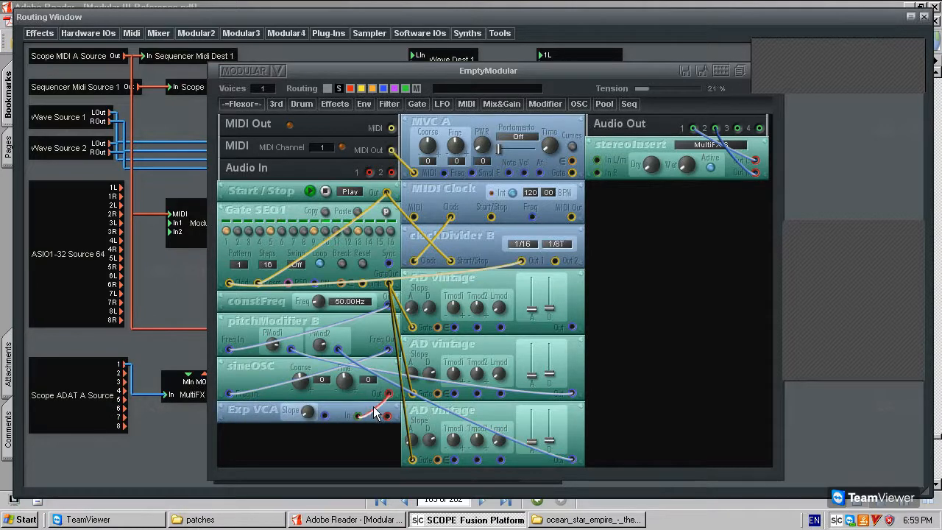
Make the oscillator cable blue, send Exp VCA Out to stereoInsert In L/m, and modulate it from the top AD vintage.
right_click(373, 409)
click(382, 417)
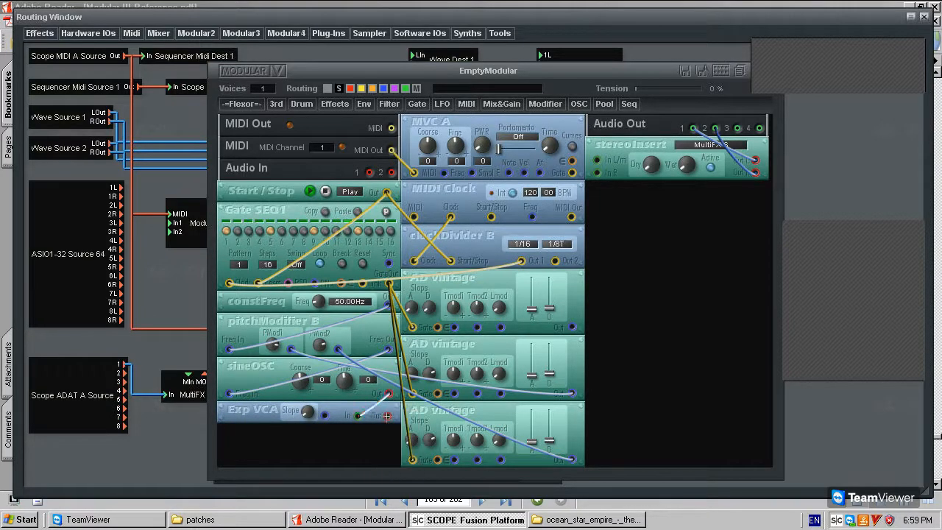
click(596, 161)
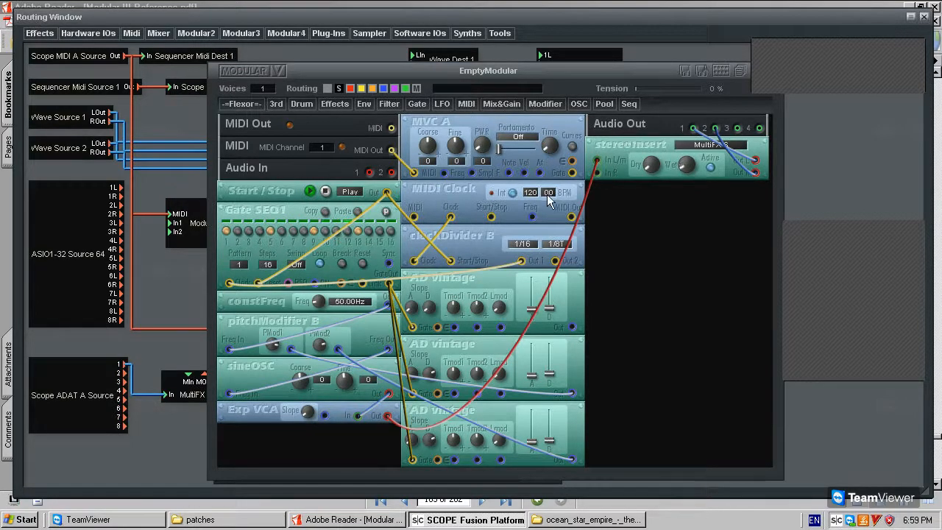
click(572, 327)
click(324, 415)
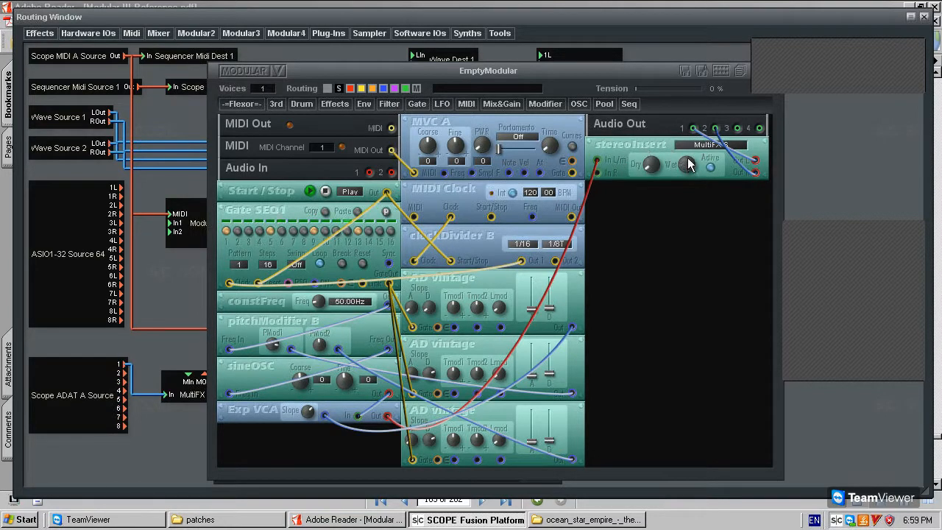
Switch the Exp VCA to single mode and adjust its Slope.
right_click(266, 410)
click(287, 430)
drag(307, 409, 319, 423)
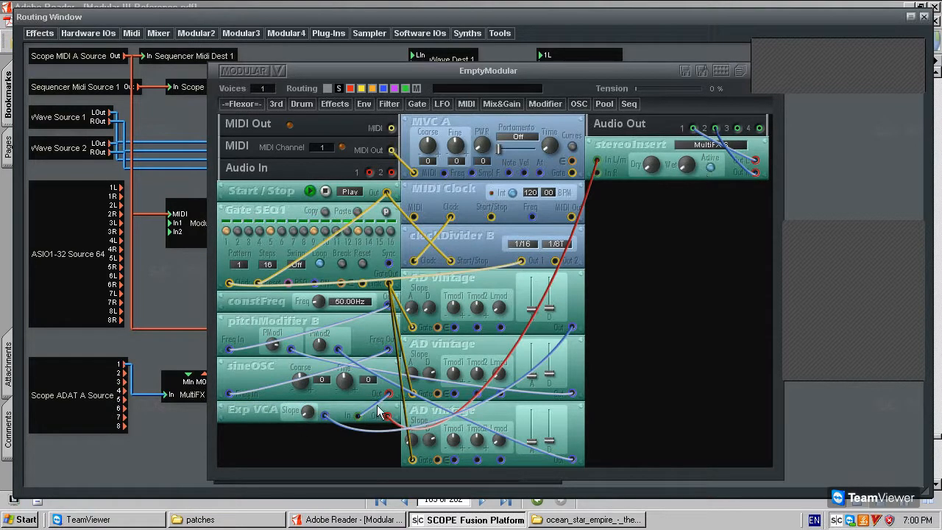
drag(330, 421, 334, 309)
Pull the cables taut, make the output cable blue, and stop the patch.
drag(453, 414, 472, 302)
right_click(472, 335)
click(483, 346)
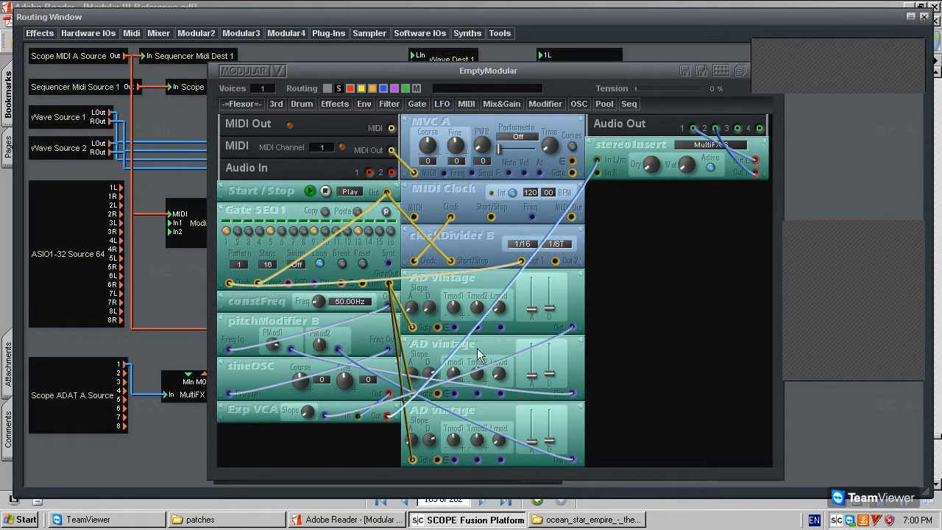
mouse_move(460, 411)
mouse_down()
mouse_move(452, 412)
mouse_move(462, 409)
mouse_up()
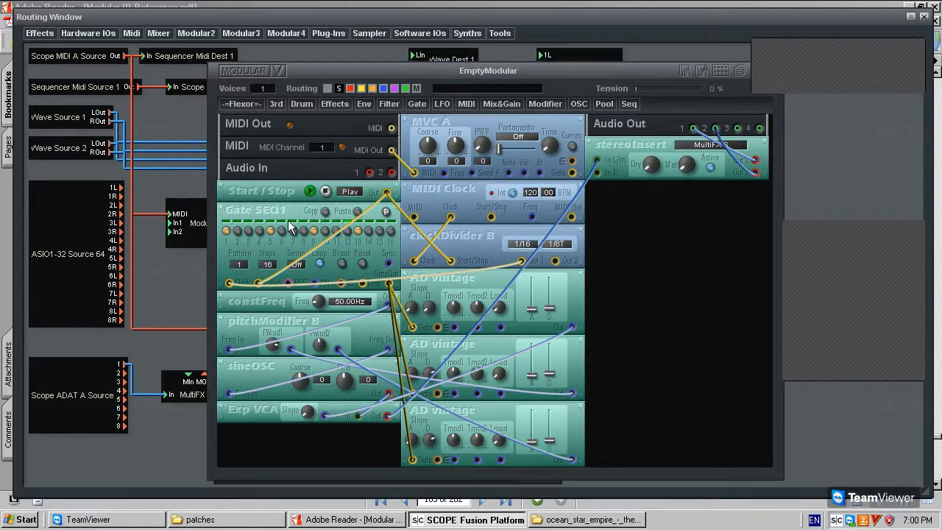
click(326, 191)
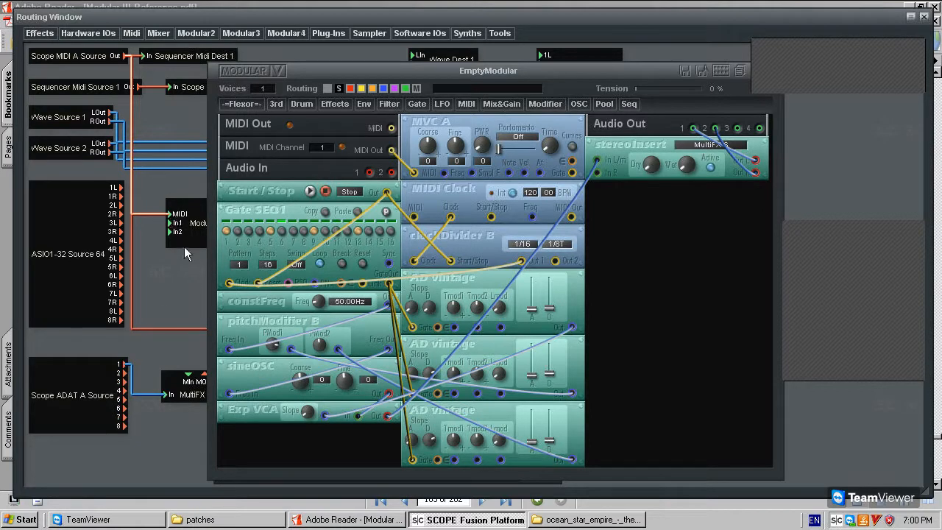
Shift the modular window to uncover the MicroMixer, then lower Gate SEQ1 and MIDI Clock one slot.
double_click(195, 225)
double_click(194, 225)
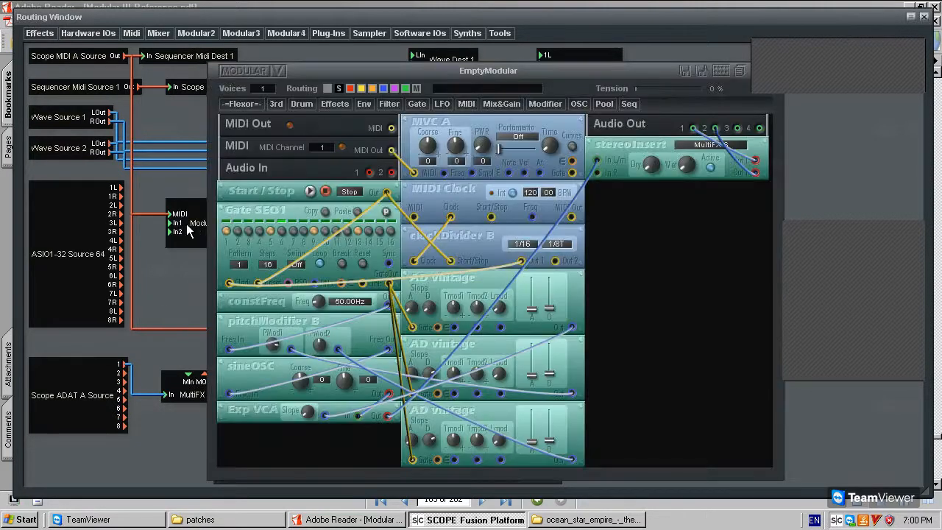
mouse_move(305, 70)
mouse_down()
mouse_move(515, 57)
mouse_move(305, 55)
mouse_up()
mouse_move(483, 98)
mouse_down()
mouse_move(493, 116)
mouse_move(487, 105)
mouse_up()
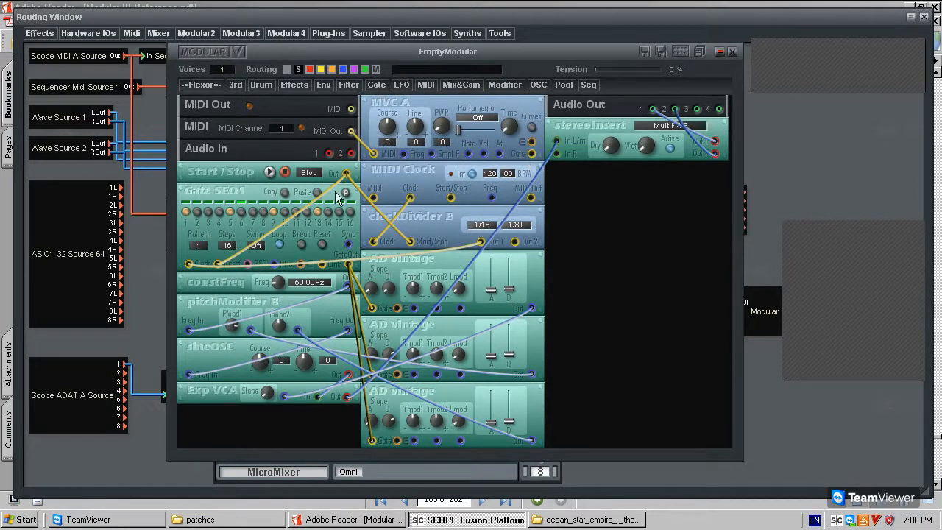
drag(240, 187, 243, 209)
drag(392, 178, 388, 214)
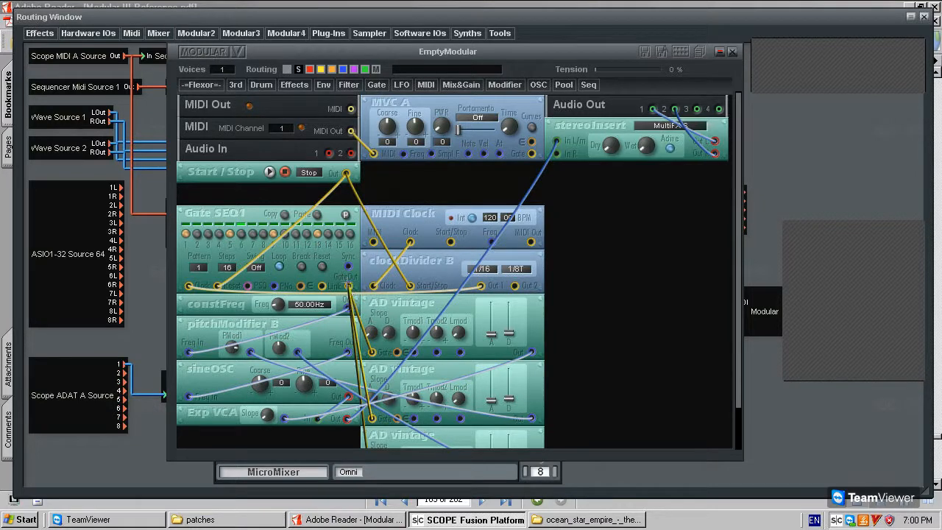
Delete the first two yellow Gate SEQ1 cables feeding the AD vintage envelopes.
scroll(377, 394, down, 1)
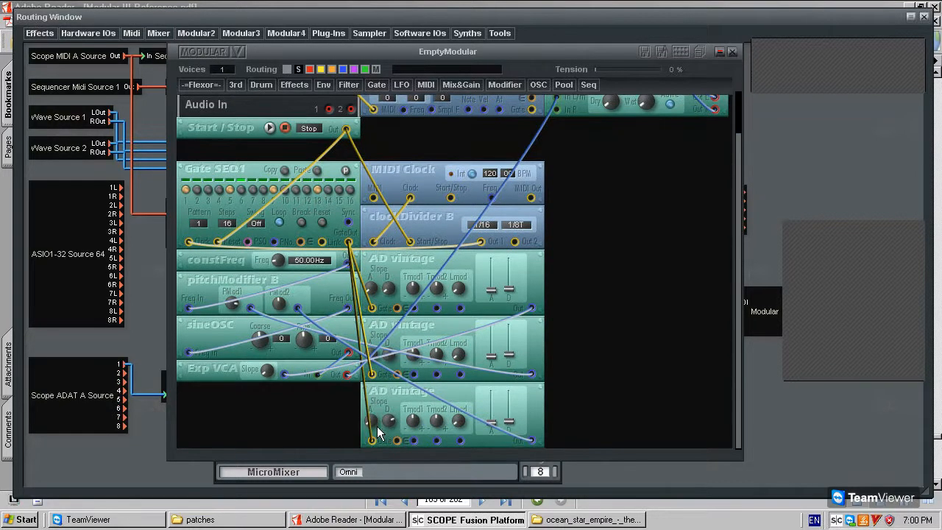
scroll(379, 283, up, 1)
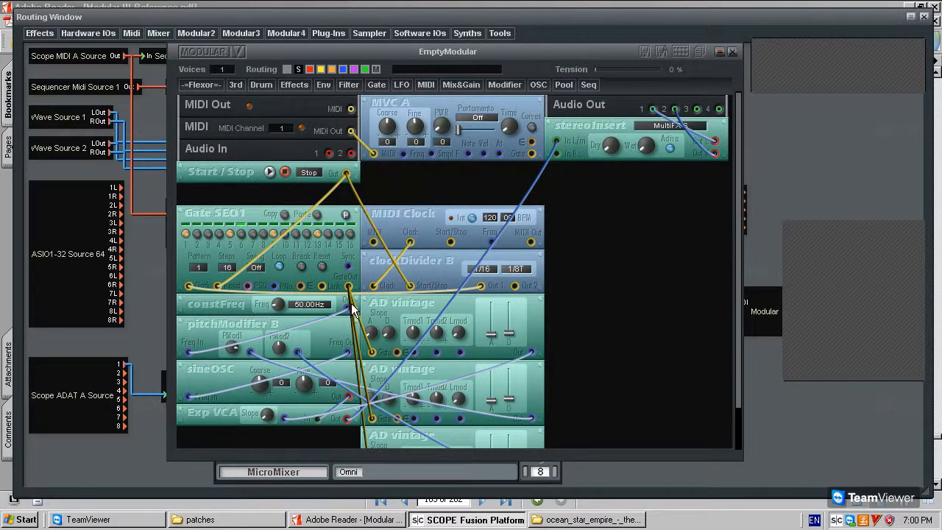
scroll(371, 440, down, 1)
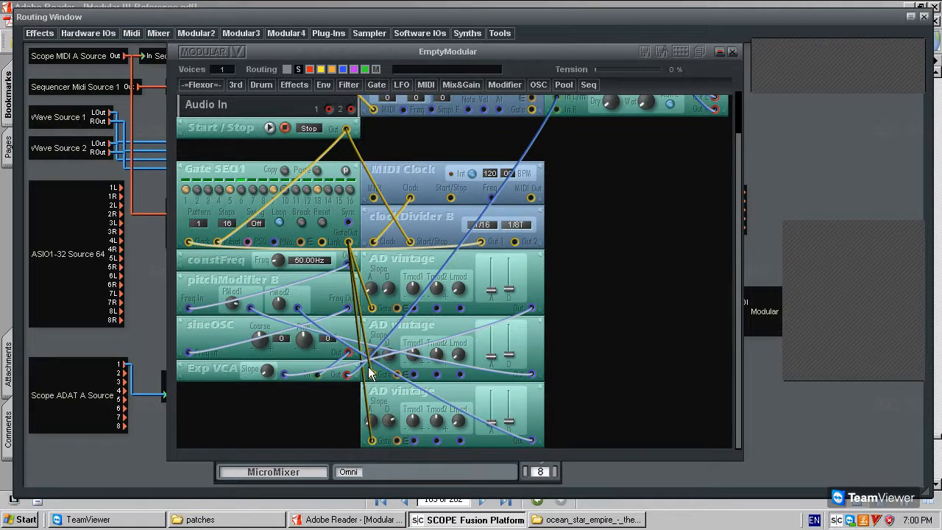
scroll(372, 306, up, 1)
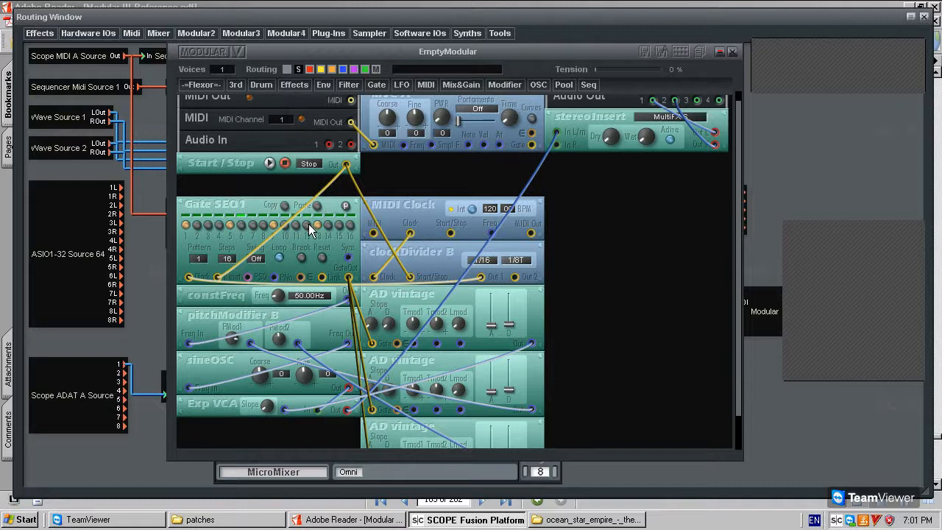
drag(240, 207, 249, 207)
mouse_move(441, 99)
mouse_down()
mouse_move(449, 102)
mouse_move(440, 106)
mouse_up()
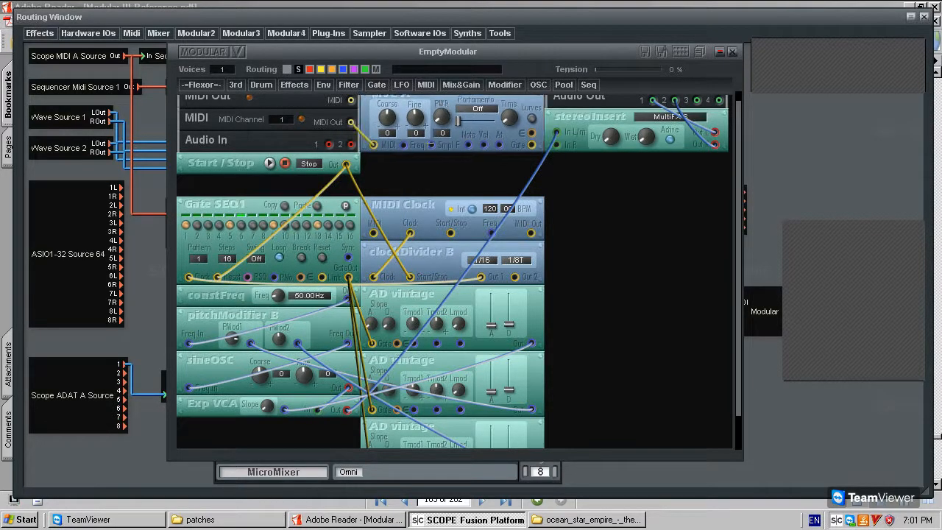
key(Delete)
click(353, 290)
key(Delete)
Delete the last sequencer-to-AD vintage gate cable and bring up the Gate module list.
click(350, 289)
key(Delete)
scroll(500, 137, up, 1)
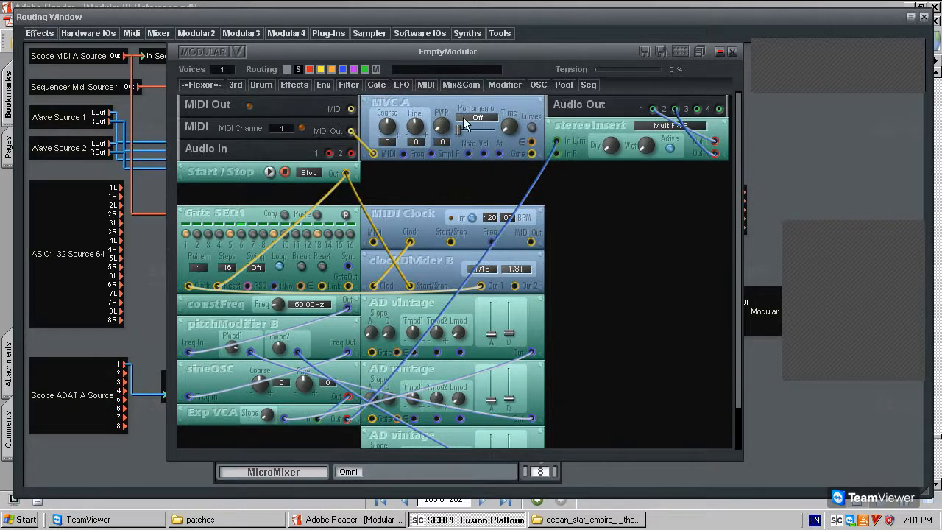
click(377, 84)
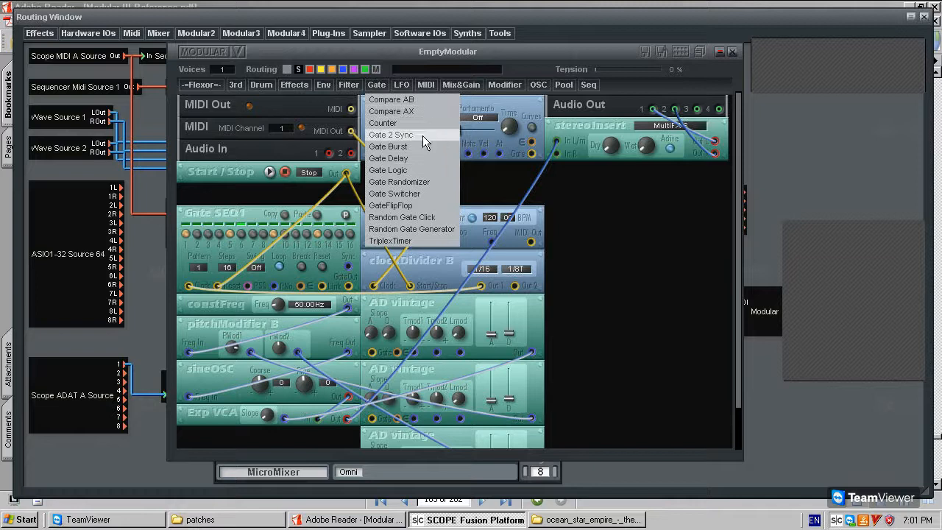
click(417, 172)
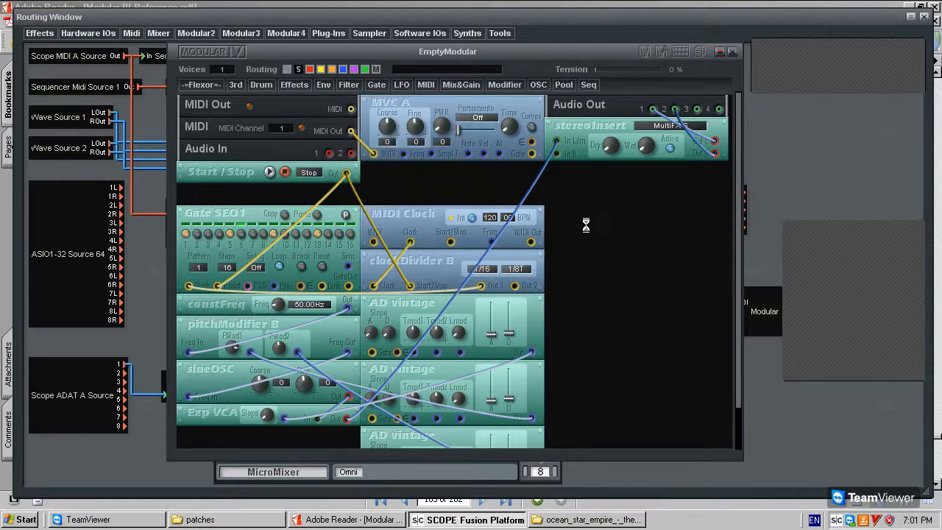
click(575, 217)
drag(582, 219, 403, 179)
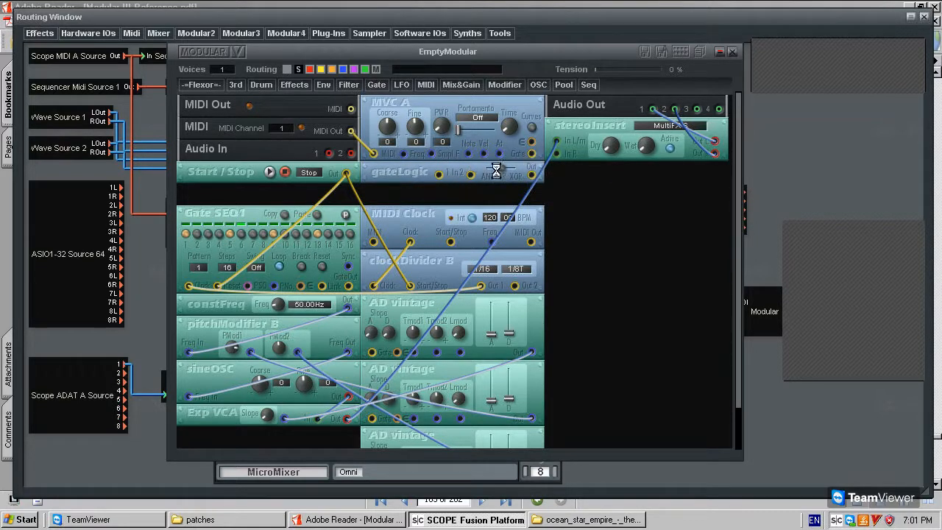
click(472, 174)
click(350, 287)
click(442, 173)
click(439, 175)
click(350, 286)
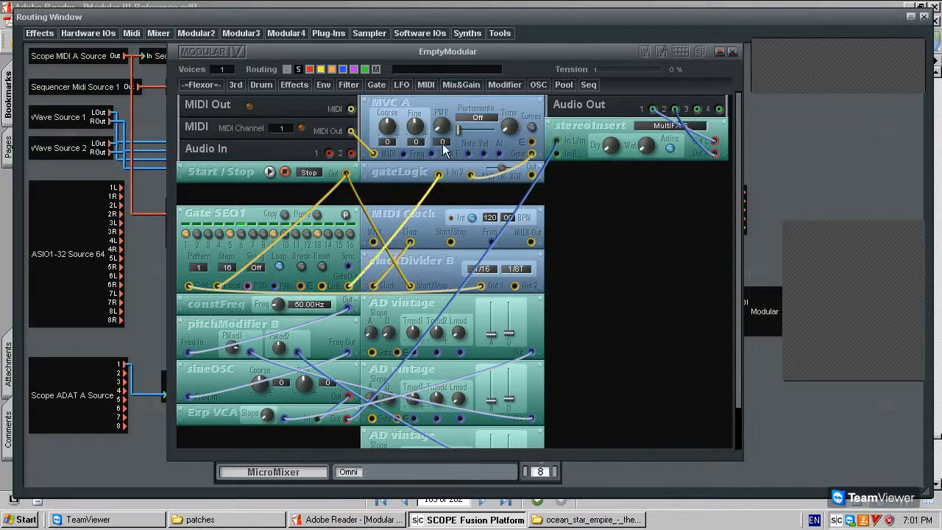
Change gateLogic's combining mode, enable Gate SEQ1 step 1, and move gateLogic just above MIDI Clock.
right_click(386, 167)
click(379, 169)
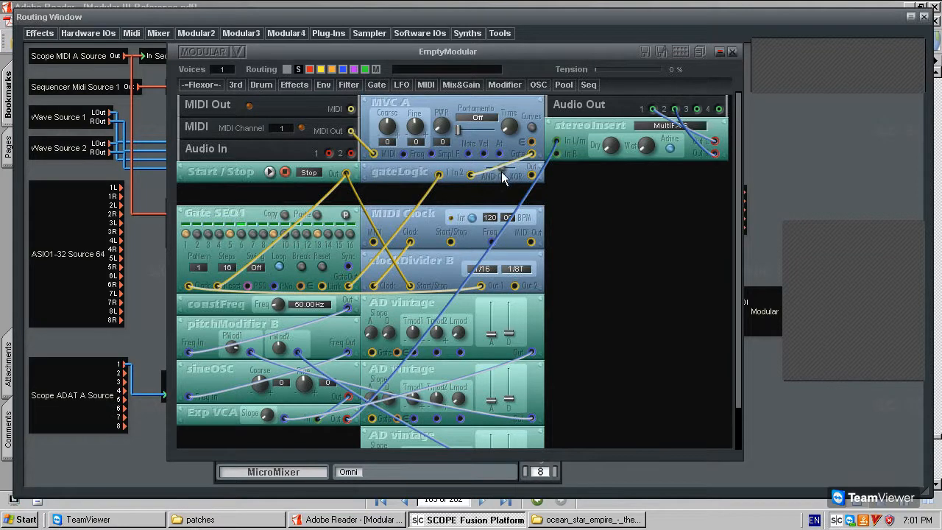
drag(502, 174, 518, 173)
drag(409, 172, 440, 189)
click(404, 113)
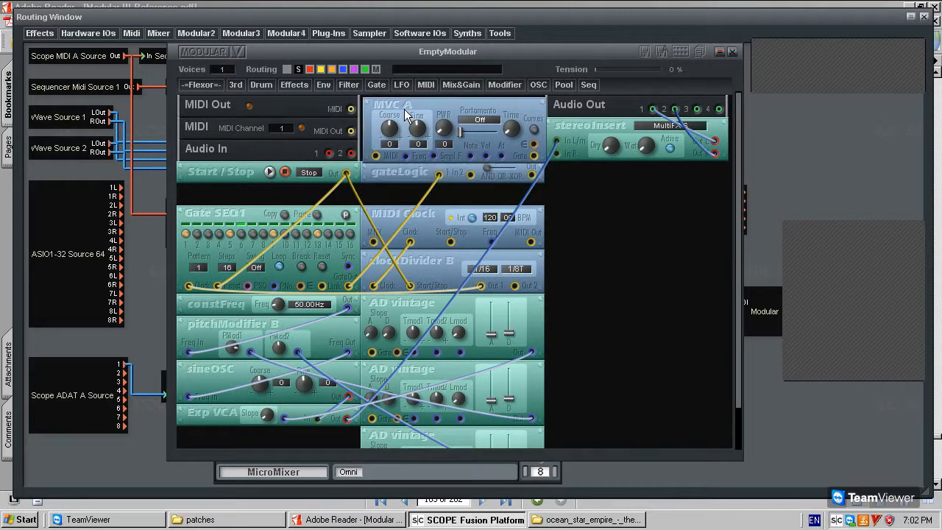
click(186, 235)
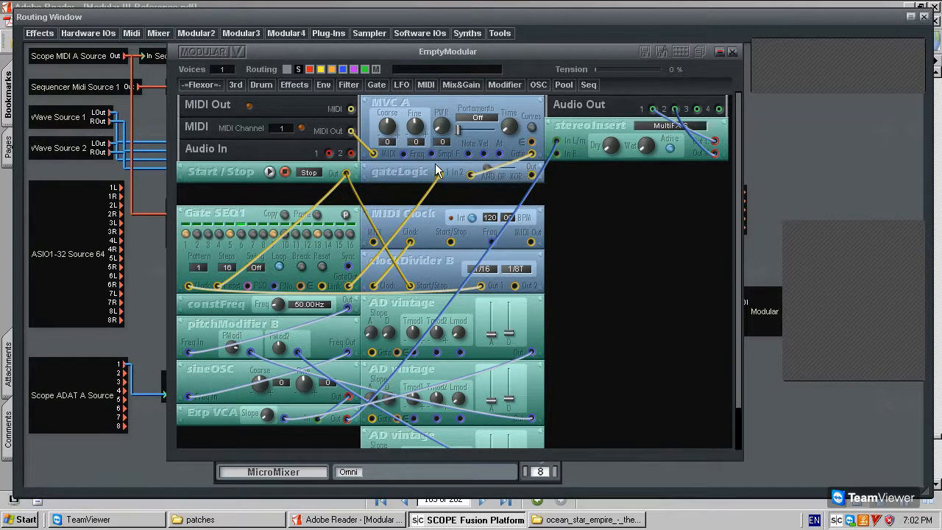
drag(436, 171, 435, 178)
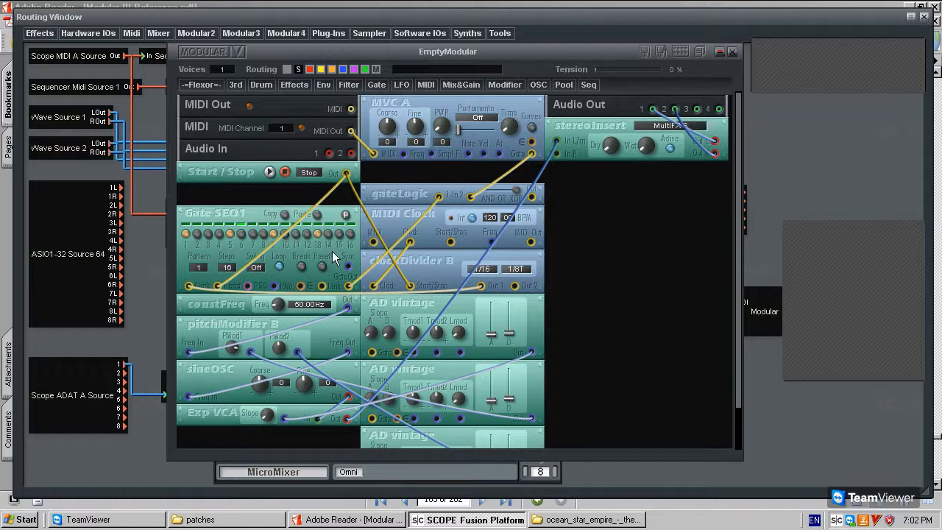
Set gateLogic to OR mode and move it back up under MVC A.
drag(516, 192, 504, 193)
drag(389, 193, 391, 172)
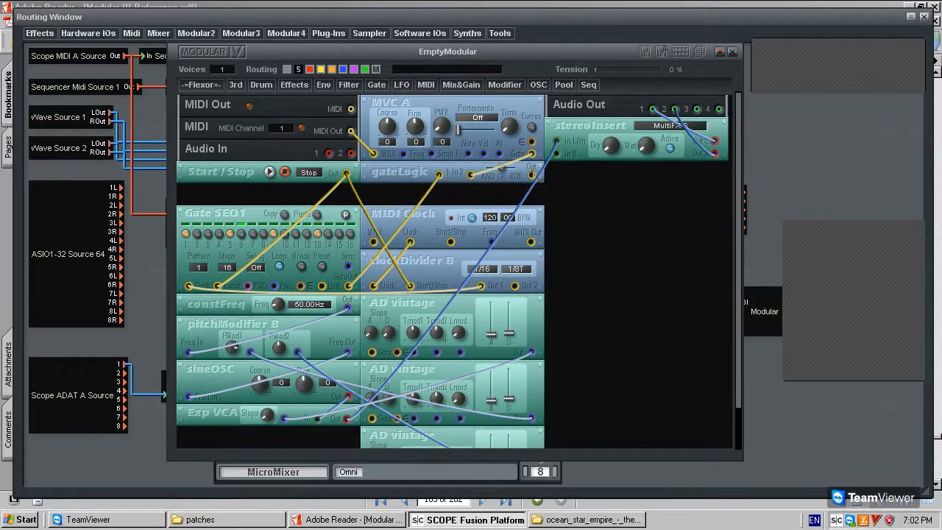
drag(250, 211, 250, 210)
drag(450, 102, 451, 101)
Cable gateLogic Out to the Gate inputs of all three AD vintage envelopes.
drag(531, 175, 374, 354)
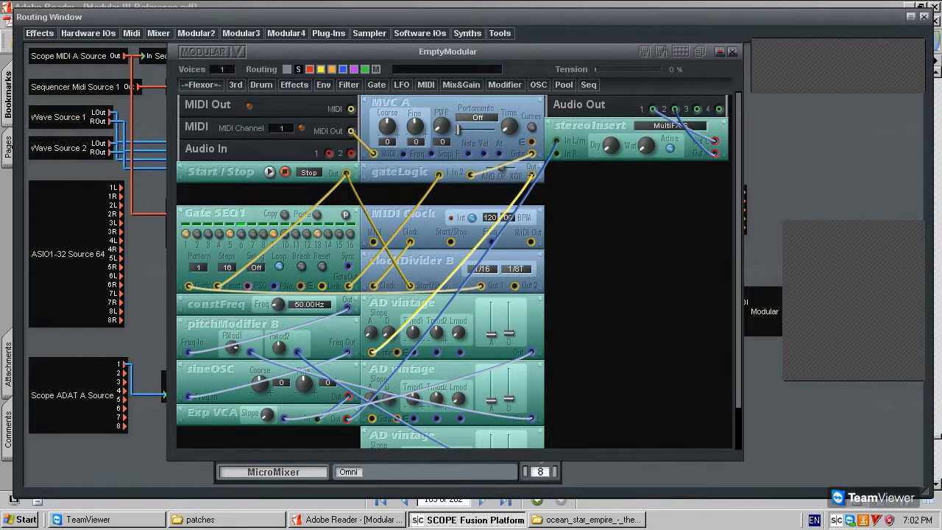
scroll(378, 367, down, 1)
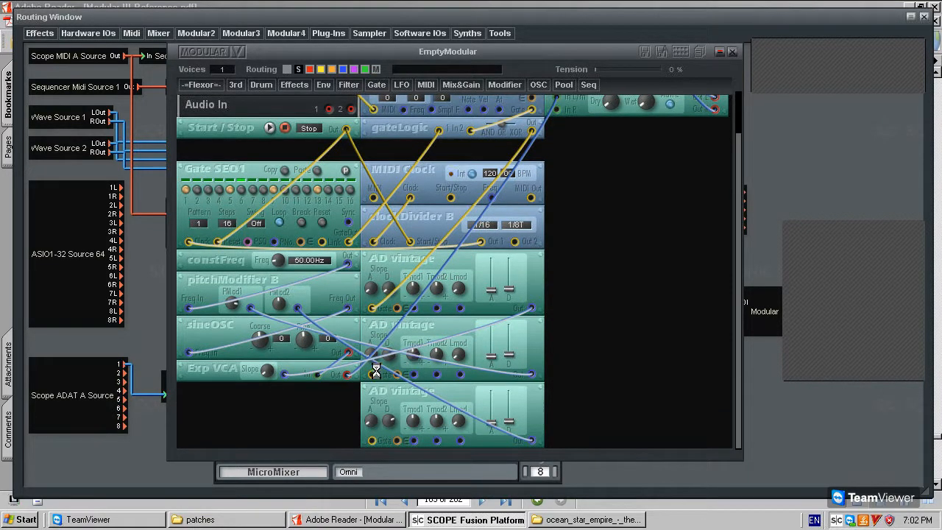
click(373, 374)
drag(373, 375, 533, 134)
click(532, 131)
click(372, 441)
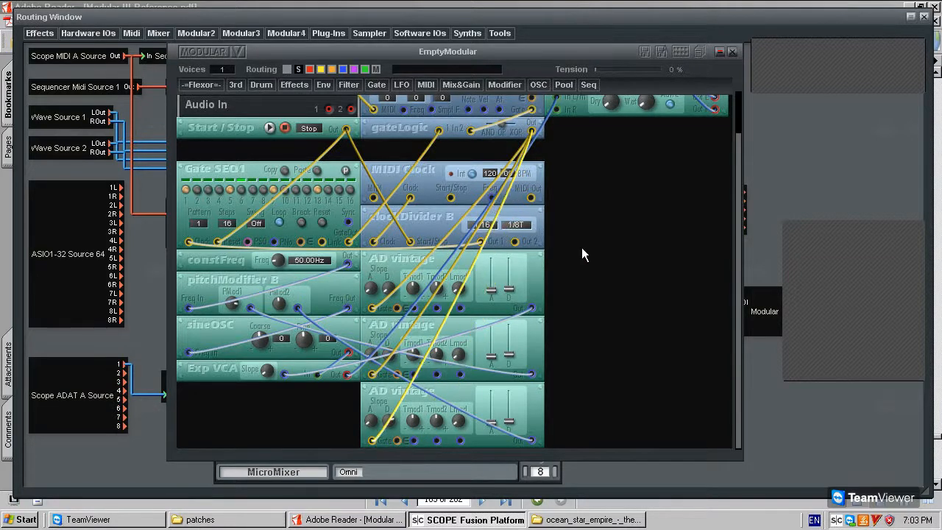
scroll(567, 232, up, 1)
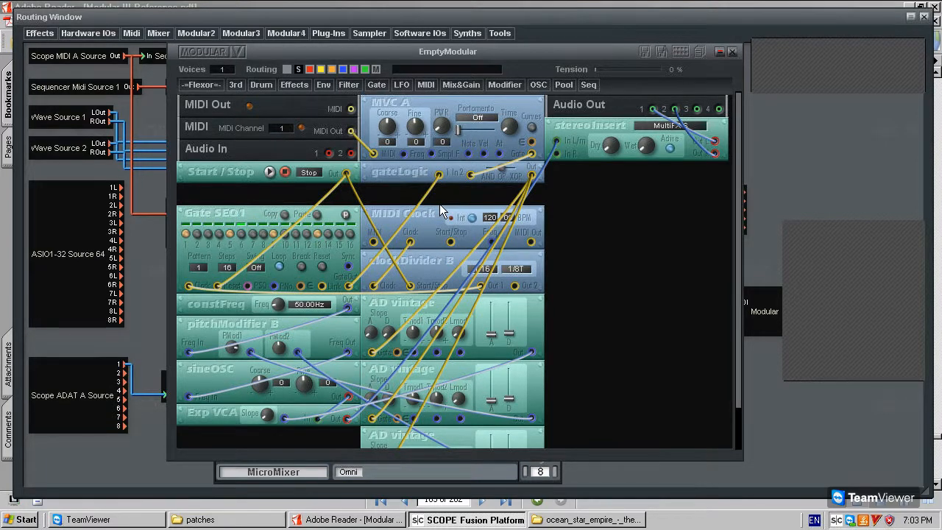
scroll(598, 366, down, 1)
right_click(400, 255)
click(411, 265)
right_click(384, 260)
click(402, 279)
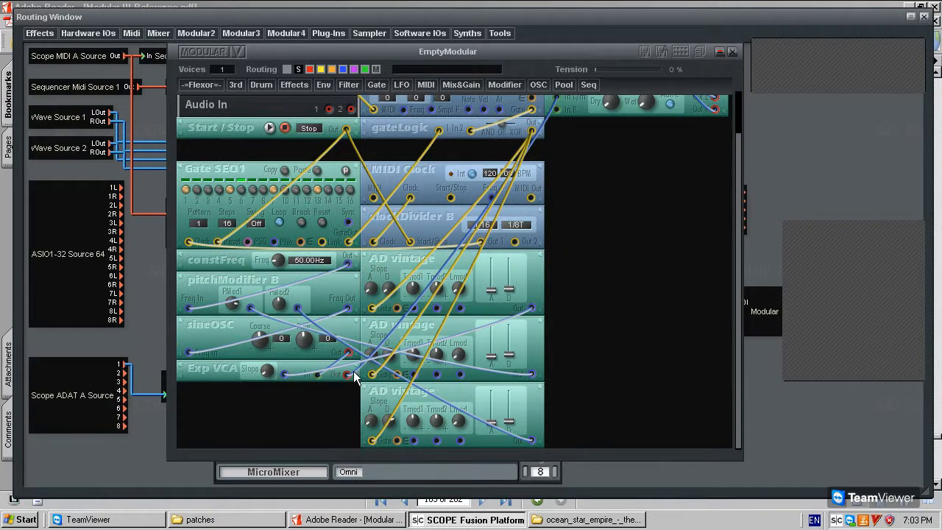
scroll(575, 207, up, 1)
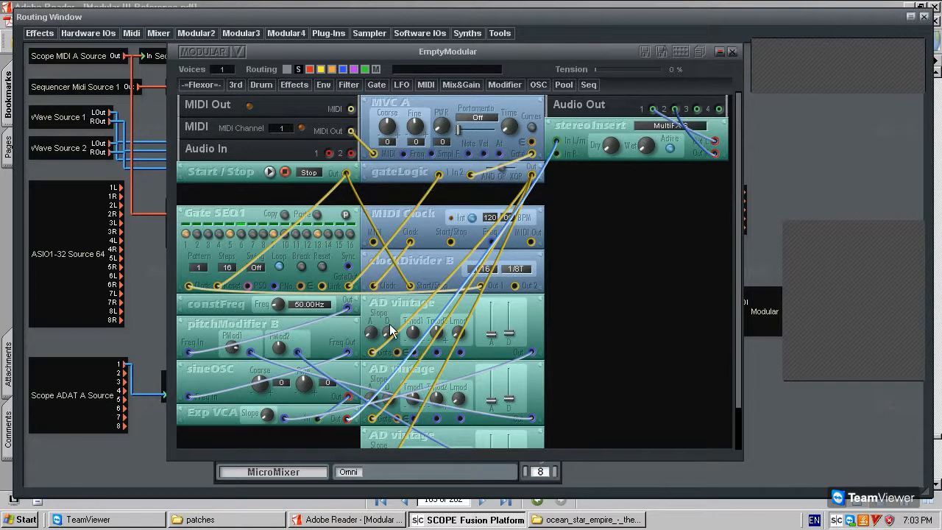
drag(391, 306, 392, 306)
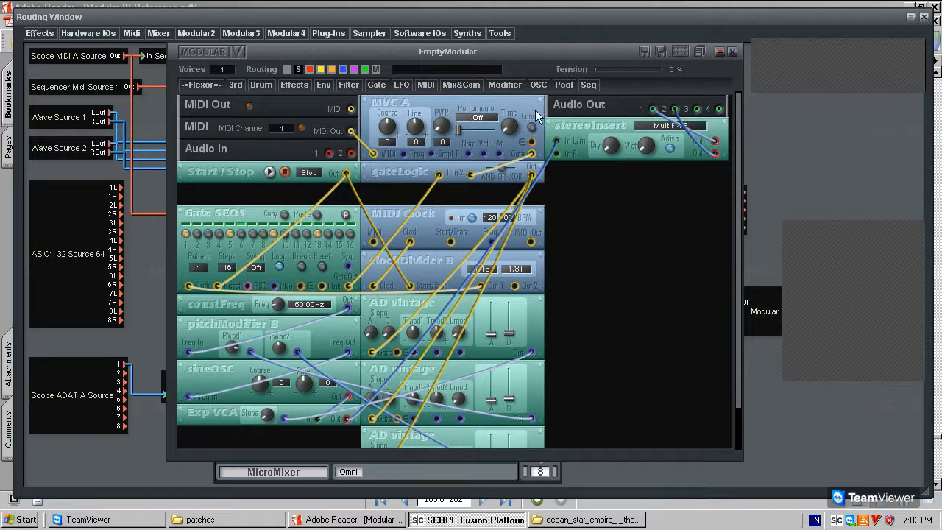
Settle MVC A back into its column, start the patch playing, and nudge the EmptyModular window right.
drag(540, 108, 534, 111)
drag(526, 120, 528, 125)
mouse_move(528, 116)
mouse_down()
mouse_move(536, 114)
mouse_move(499, 103)
mouse_move(536, 99)
mouse_move(529, 151)
mouse_move(537, 63)
mouse_move(525, 64)
mouse_move(539, 113)
mouse_move(531, 115)
mouse_up()
click(483, 175)
click(269, 172)
drag(427, 46, 445, 47)
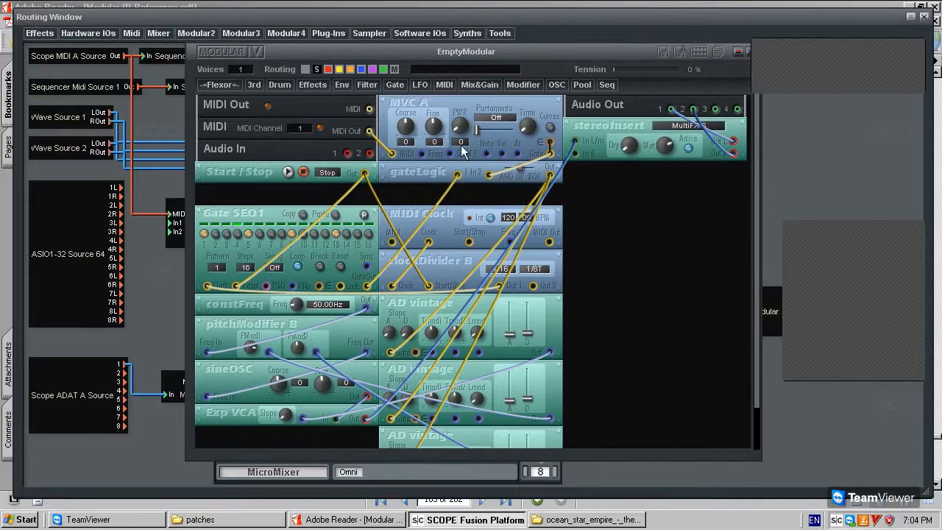
Shift the modular window right, restart playback, and reposition the Modular block in the routing view.
scroll(653, 384, down, 1)
scroll(652, 384, up, 1)
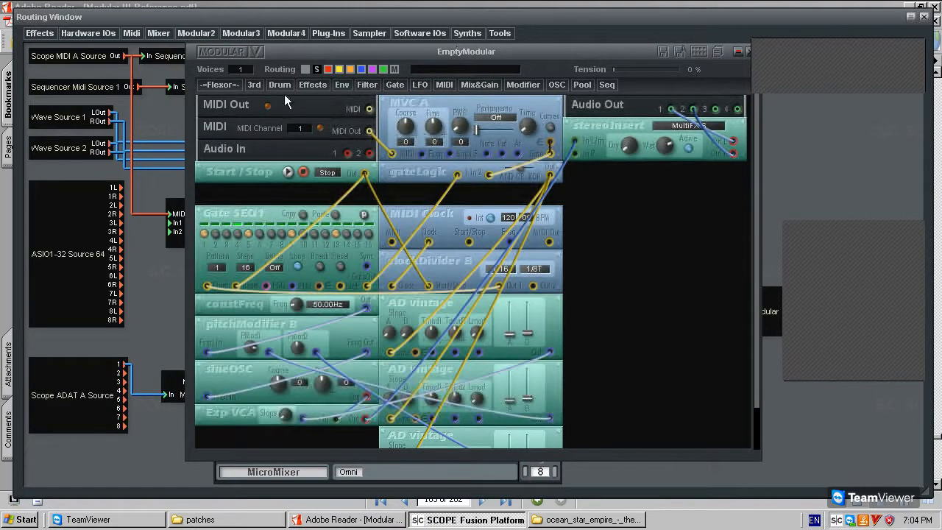
drag(565, 52, 579, 65)
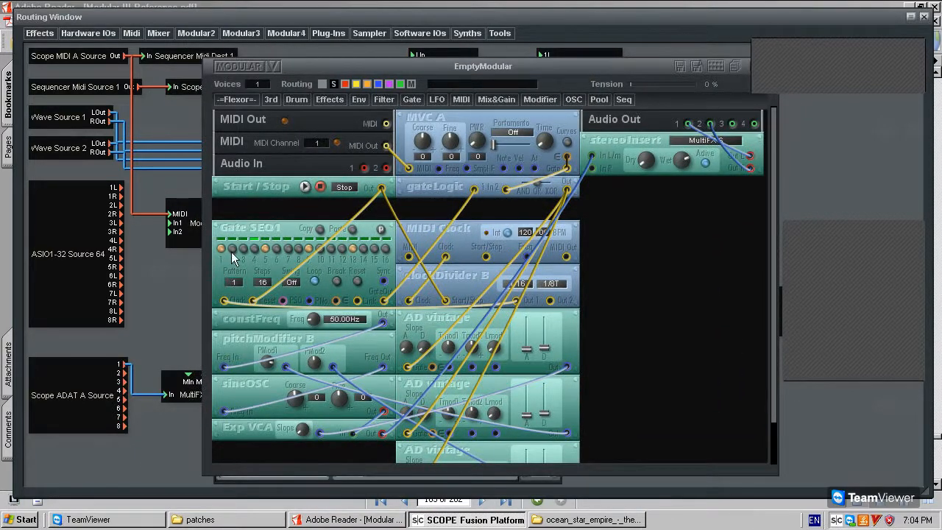
click(305, 187)
drag(560, 76, 584, 77)
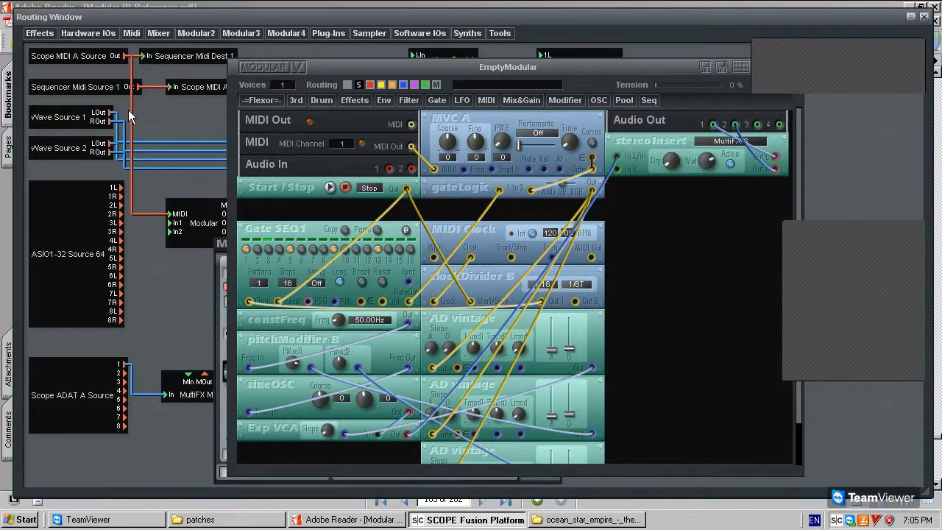
drag(201, 214, 195, 209)
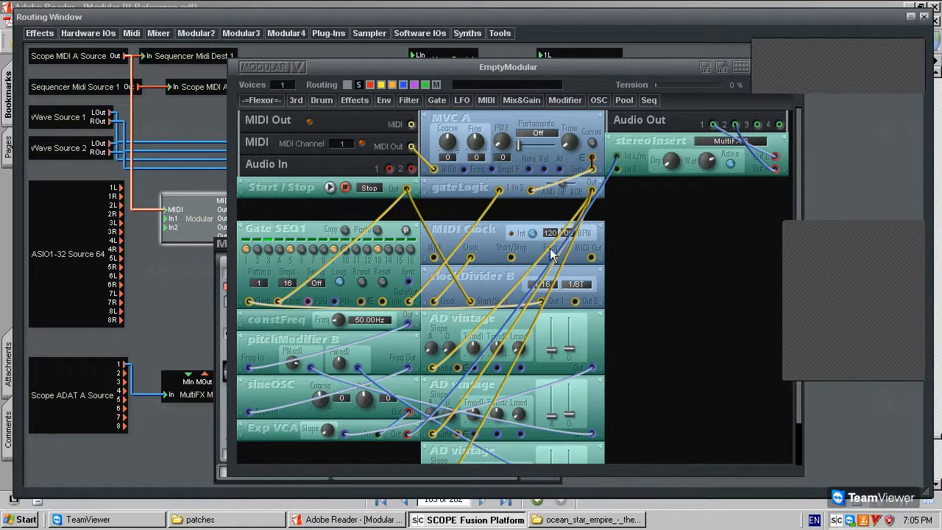
Delete the blue cable from Exp VCA Out to stereoInsert In L/m.
scroll(639, 313, down, 2)
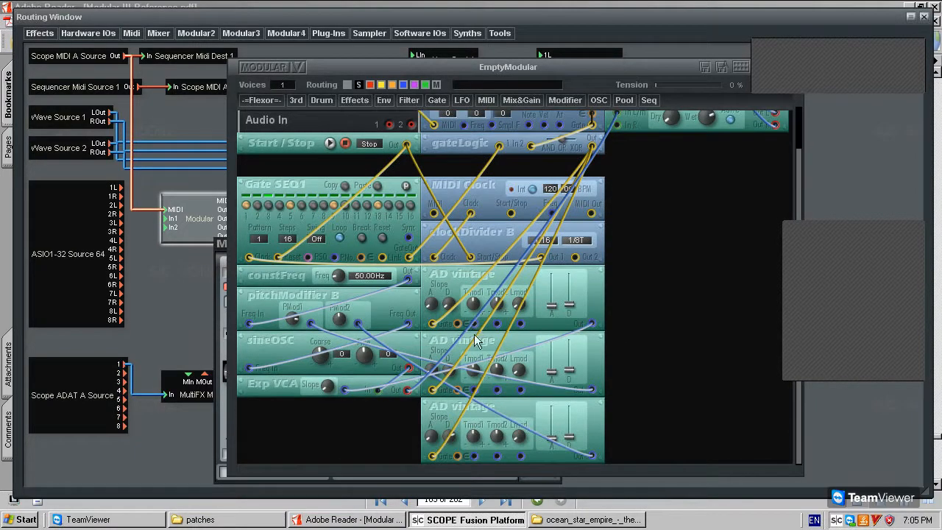
click(422, 380)
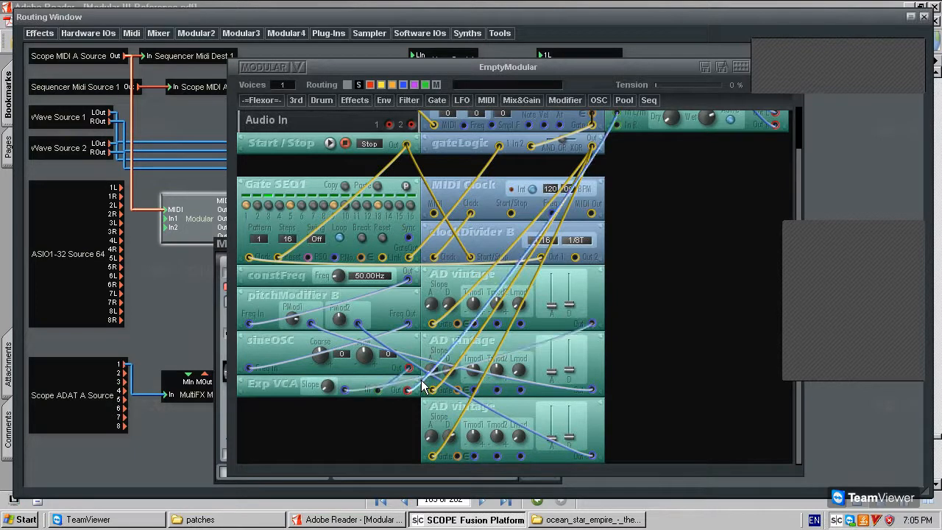
key(Delete)
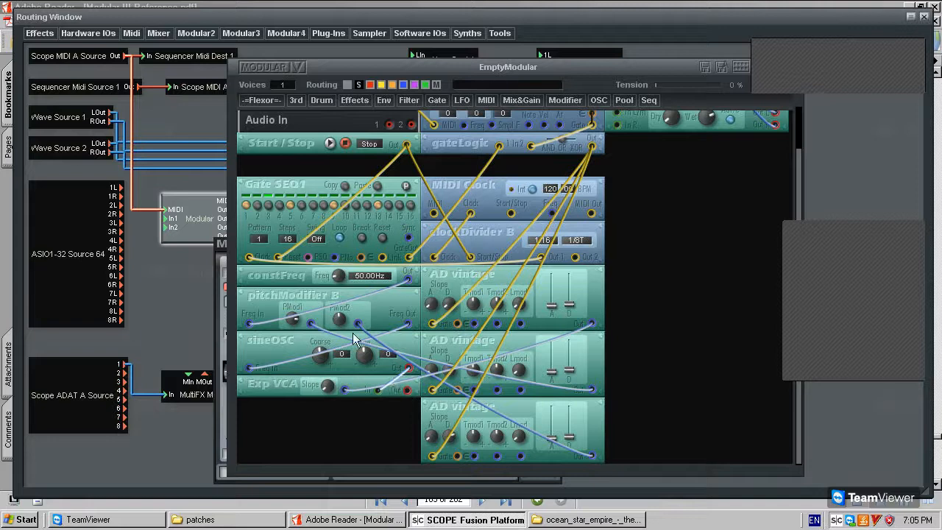
Add a 24dB Lowpass R filter module and switch it to single mode.
scroll(659, 242, up, 2)
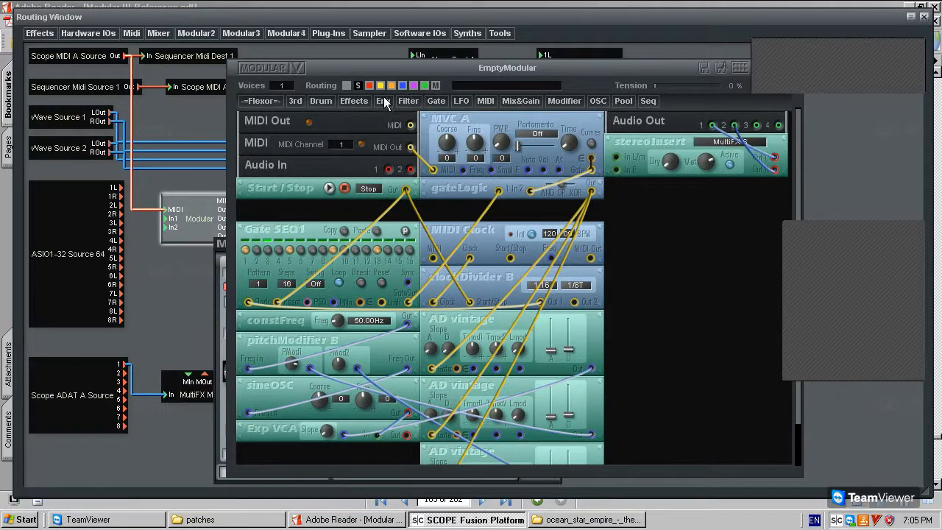
click(399, 103)
mouse_move(431, 154)
mouse_move(442, 178)
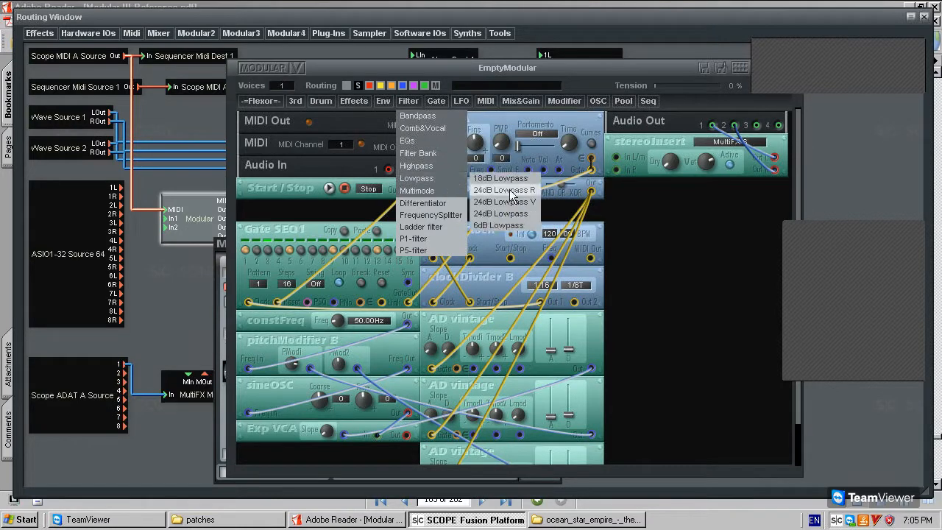
click(526, 190)
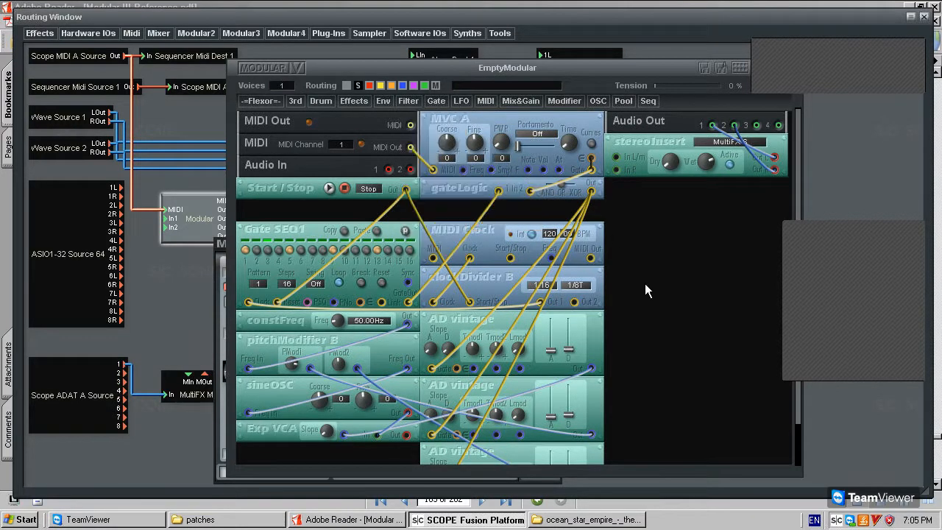
right_click(645, 279)
click(658, 297)
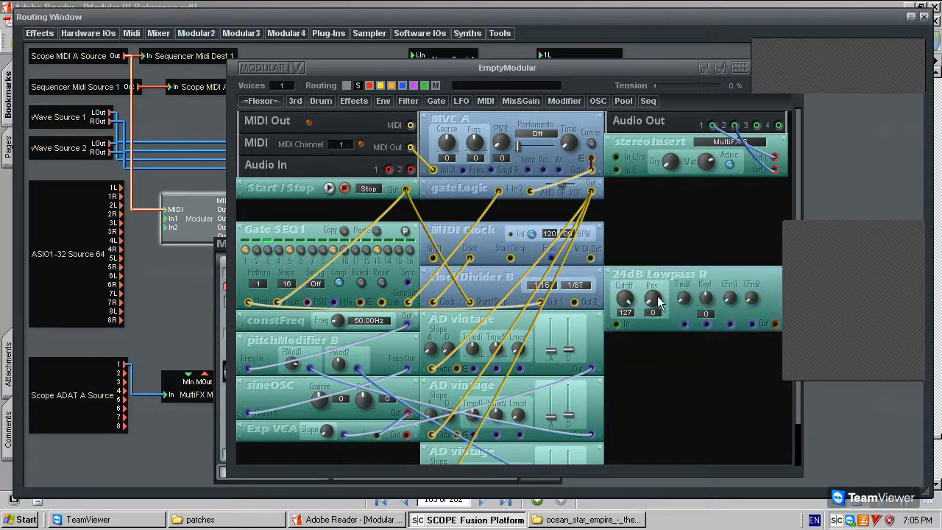
Cable Exp VCA Out into the filter and the filter Out into stereoInsert, then start playback.
drag(407, 435, 617, 324)
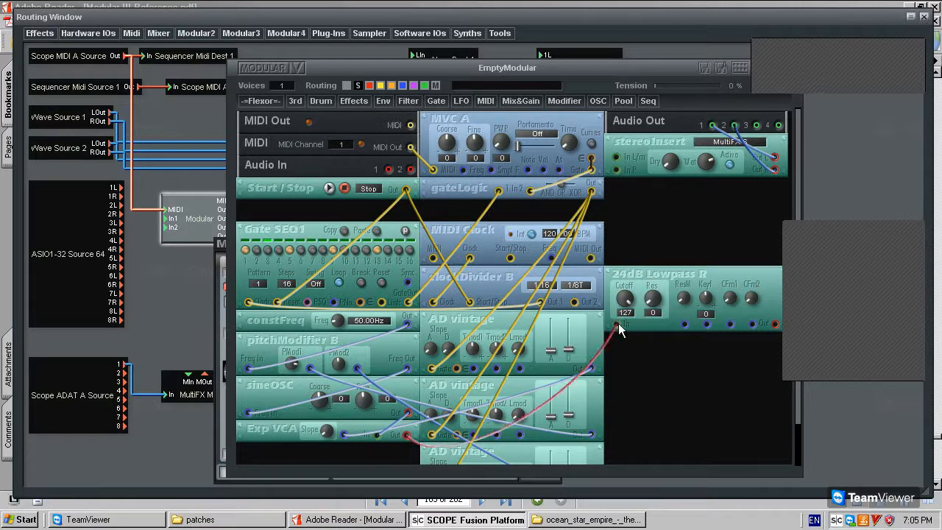
drag(616, 157, 775, 324)
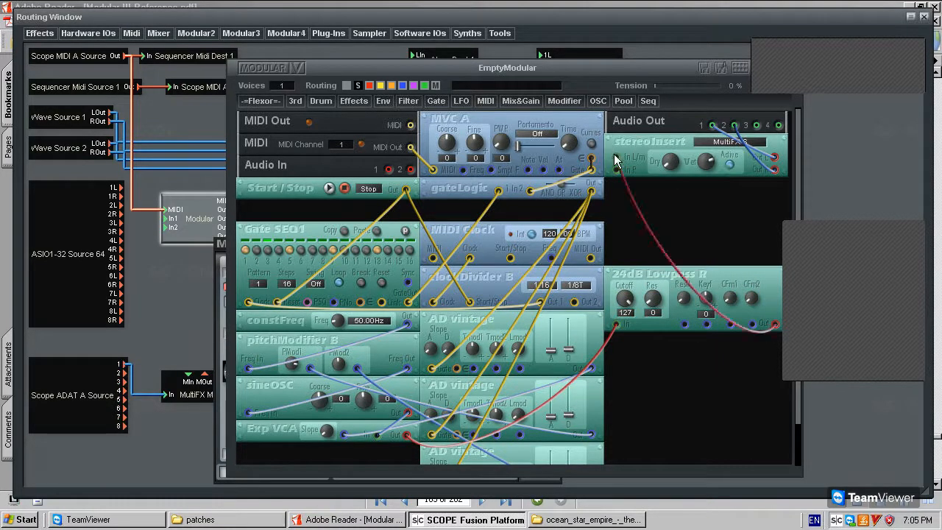
click(331, 188)
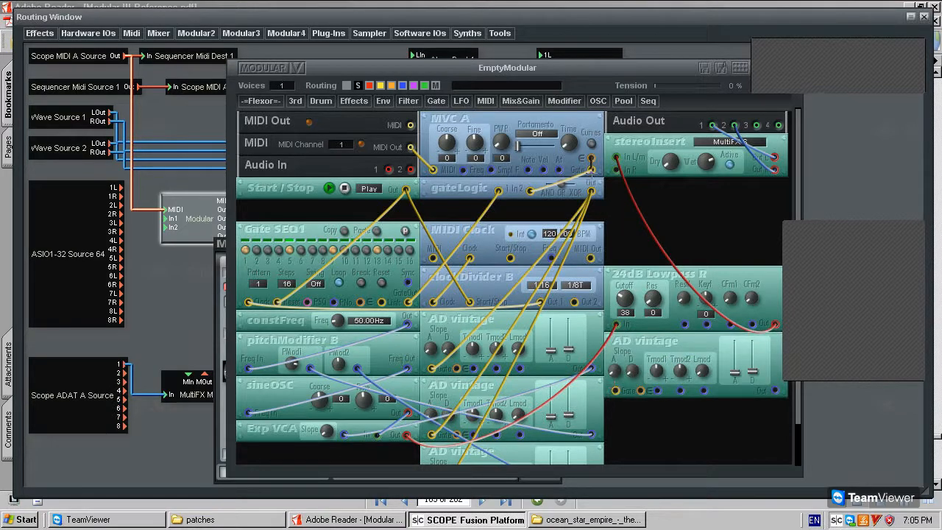
Gate the new AD vintage from gateLogic, route it to the filter's CFm1, and zero Res and Cutoff.
drag(591, 190, 615, 390)
drag(774, 390, 730, 324)
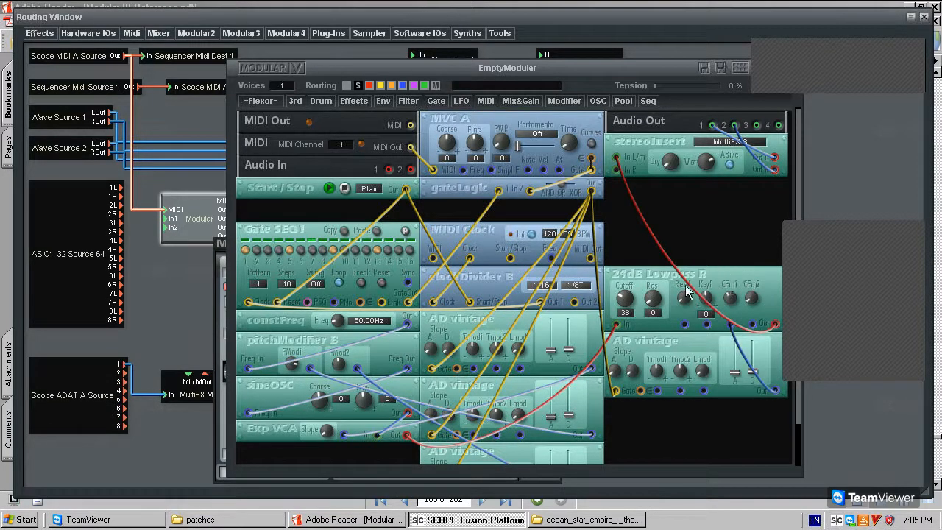
drag(653, 298, 656, 286)
drag(653, 293, 645, 236)
drag(561, 287, 616, 330)
drag(622, 296, 590, 338)
Select the Exp VCA-to-filter cable, reposition gateLogic, and start moving pitchModifier B.
click(570, 383)
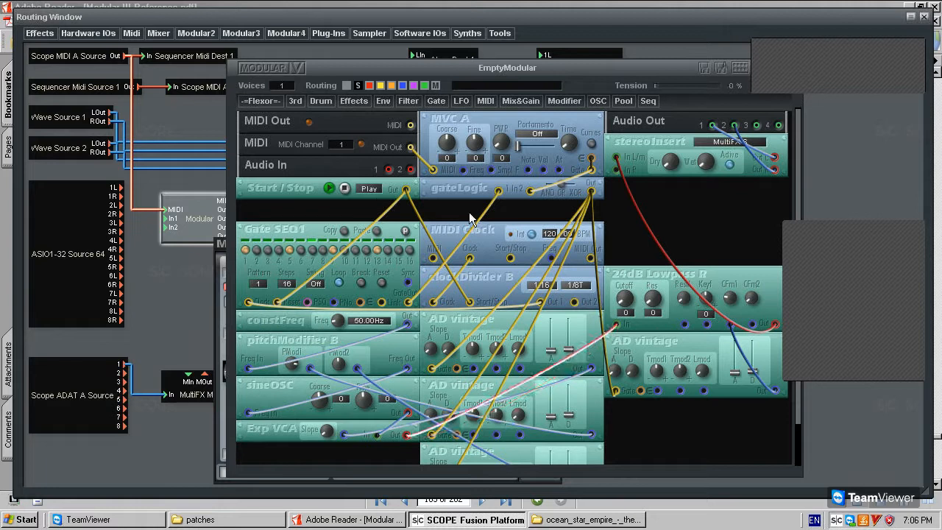
drag(450, 187, 452, 196)
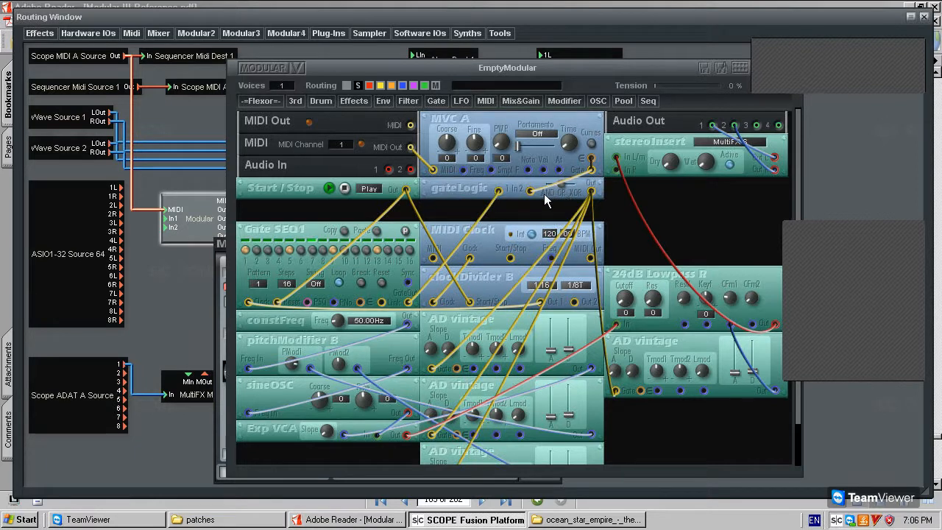
mouse_move(455, 188)
mouse_down()
mouse_move(462, 200)
mouse_move(445, 198)
mouse_move(470, 189)
mouse_move(473, 198)
mouse_move(461, 188)
mouse_move(458, 209)
mouse_move(504, 178)
mouse_move(472, 182)
mouse_move(425, 213)
mouse_move(420, 272)
mouse_move(448, 200)
mouse_up()
drag(246, 341, 260, 347)
Remove the sineOSC module and move the 24dB Lowpass R below pitchModifier B.
key(Delete)
key(Return)
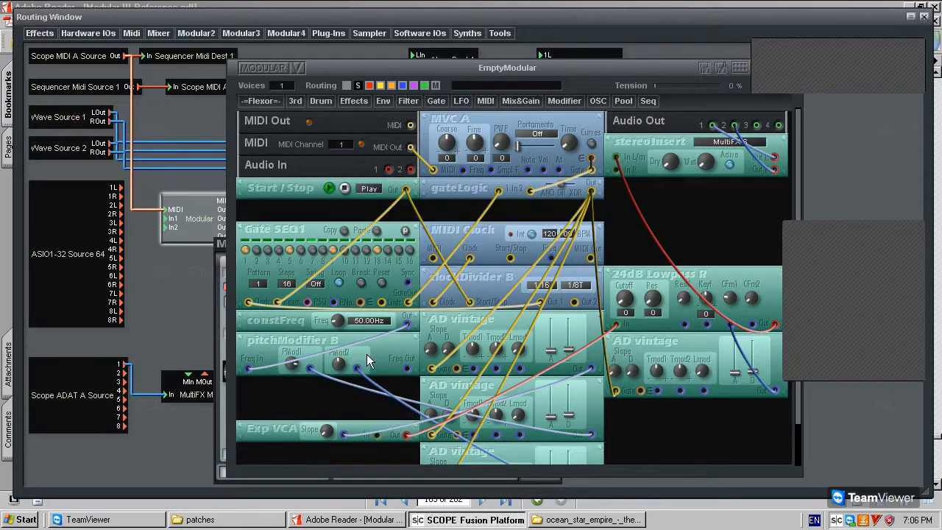
drag(671, 282, 289, 392)
scroll(276, 425, down, 1)
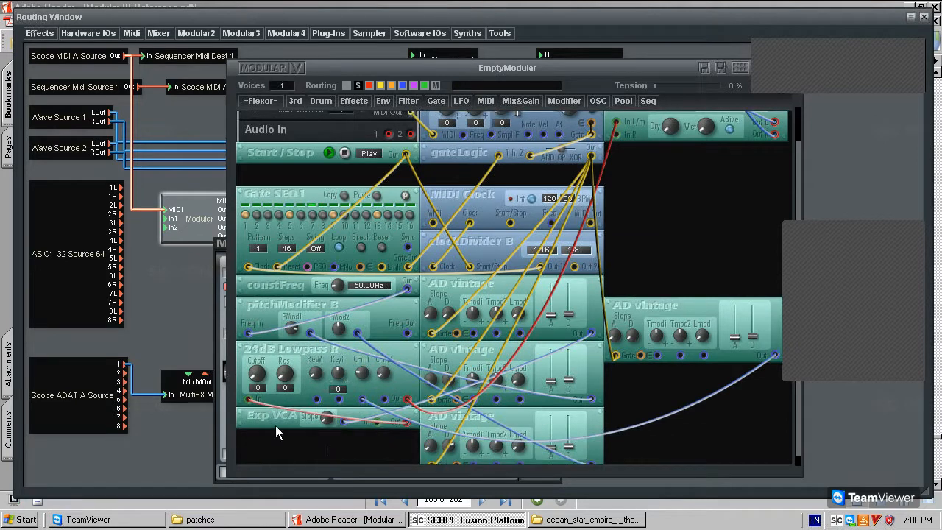
Remove the pitchModifier B and constFreq modules.
key(Delete)
click(498, 276)
click(319, 307)
key(Delete)
key(Return)
click(311, 287)
key(Delete)
key(Return)
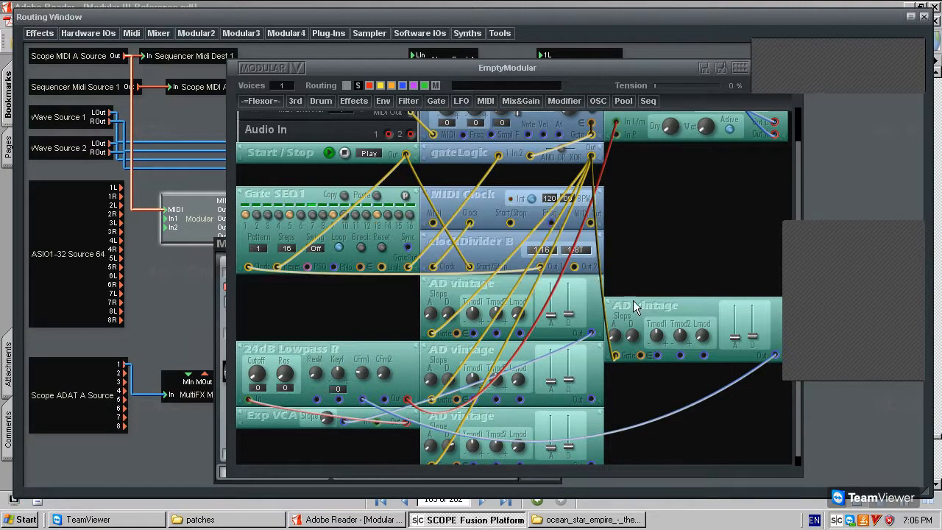
Try filter resonance 127 and cutoff 41, return resonance to 0, and increase cable sag.
click(649, 314)
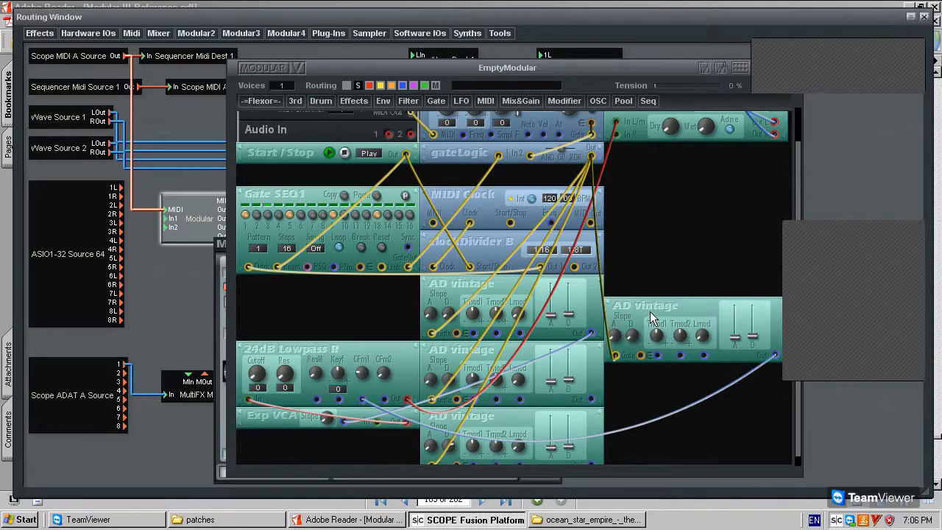
click(273, 351)
drag(283, 370, 307, 392)
drag(249, 373, 204, 324)
drag(280, 374, 271, 389)
drag(271, 404, 273, 350)
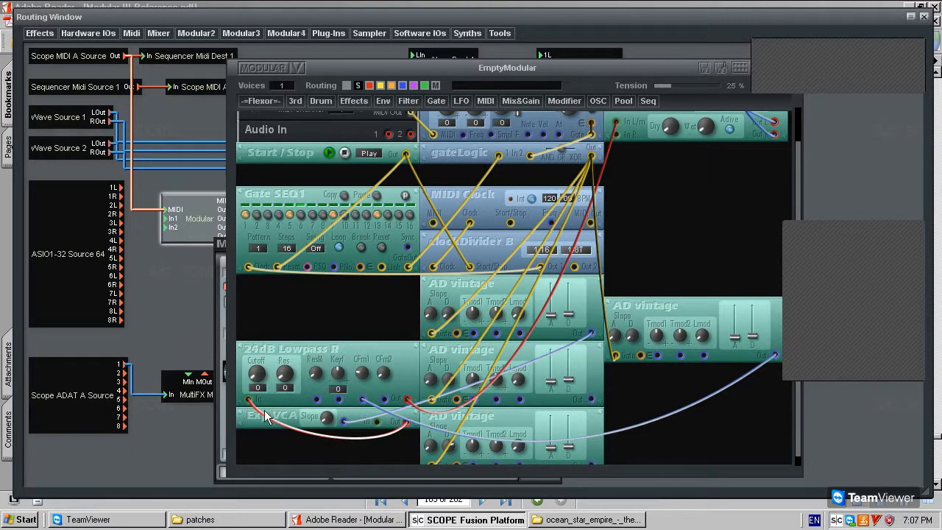
Disconnect the 24dB Lowpass's red cables, move it higher, and set its resonance to 125.
right_click(407, 367)
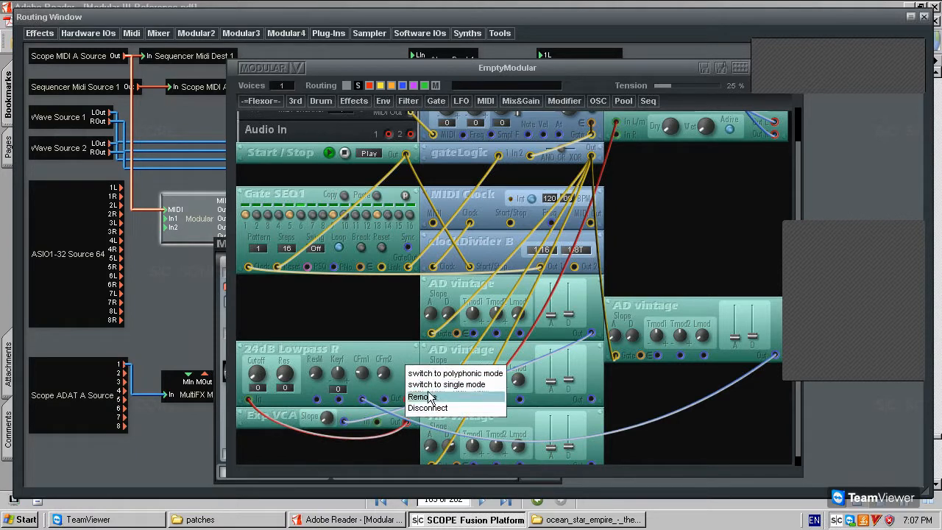
click(433, 409)
drag(292, 352, 283, 328)
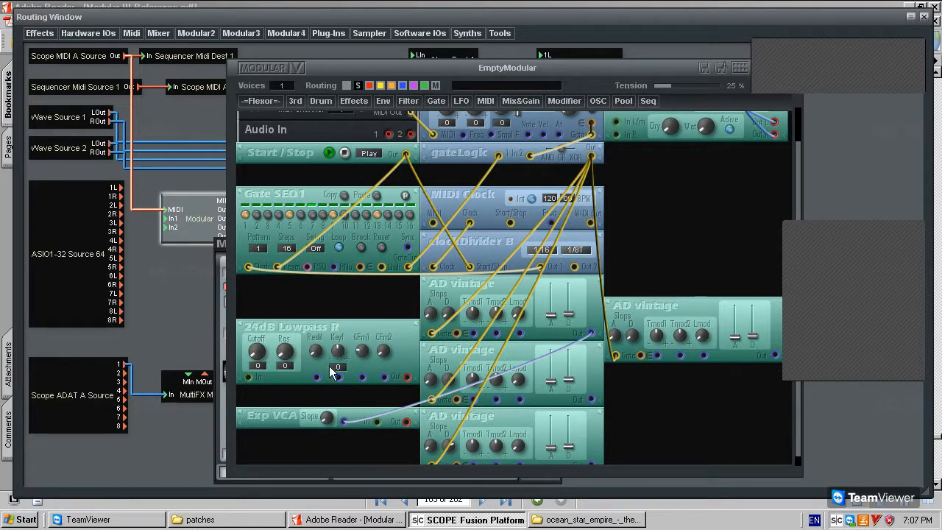
drag(277, 345, 223, 406)
Add a Noise Exciter from the OSC list, lengthen its decay slightly, and place it above 24dB Lowpass R.
click(597, 101)
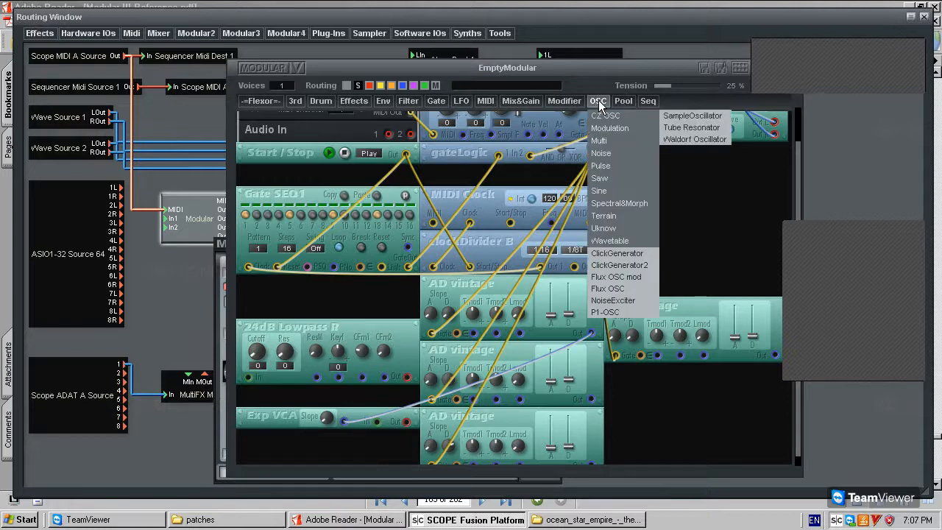
click(637, 300)
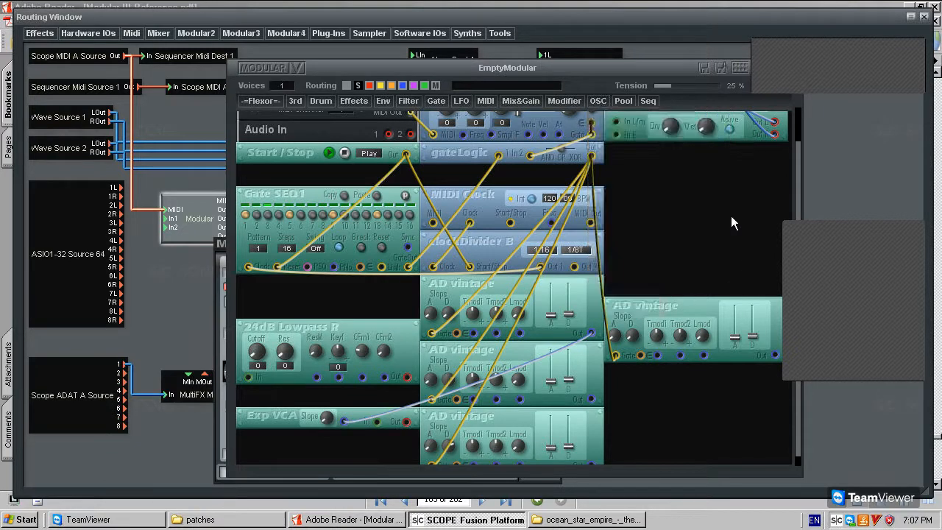
click(691, 238)
drag(759, 247, 759, 252)
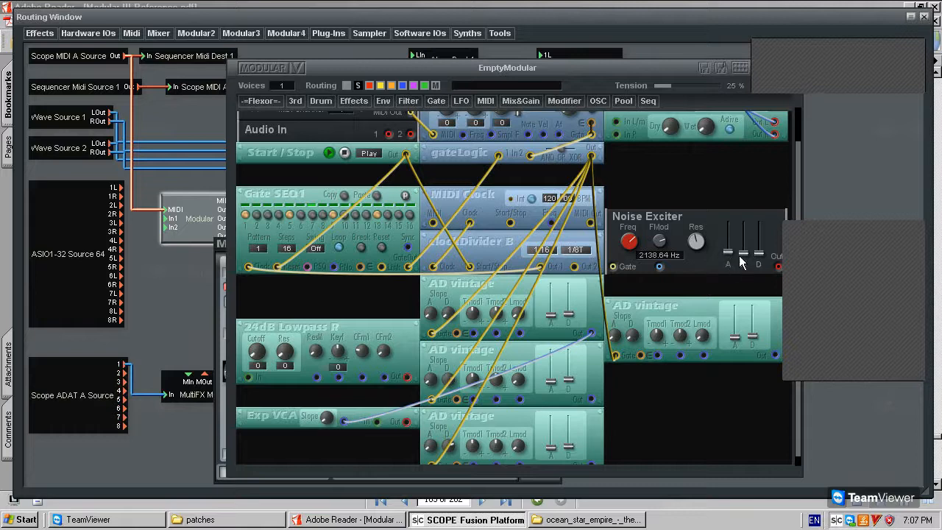
drag(695, 226, 330, 298)
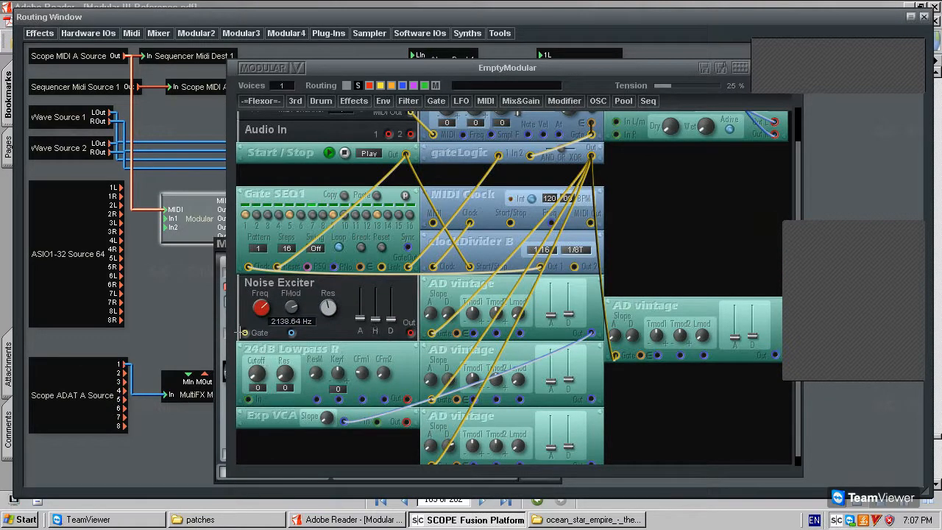
scroll(582, 180, up, 1)
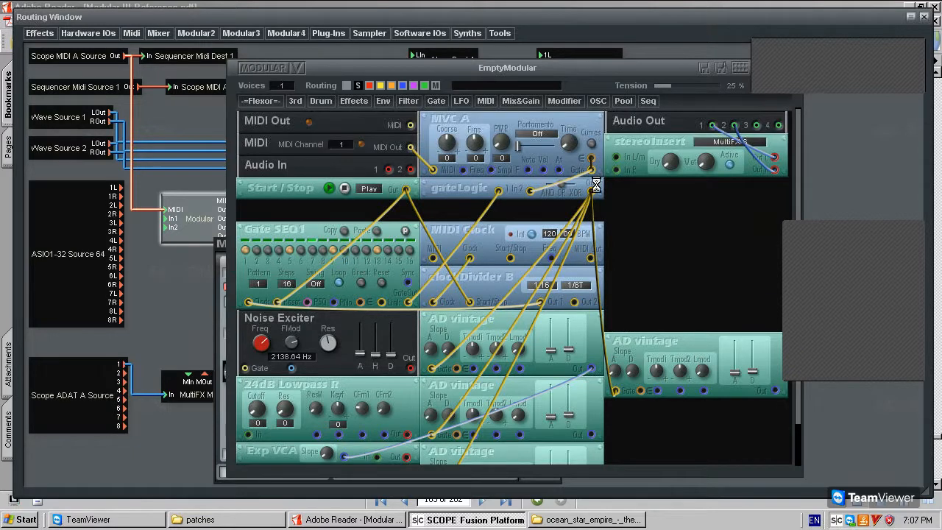
Gate the Noise Exciter, cable its Out into the lowpass, and route the signal into stereoInsert In L/m.
drag(246, 368, 293, 368)
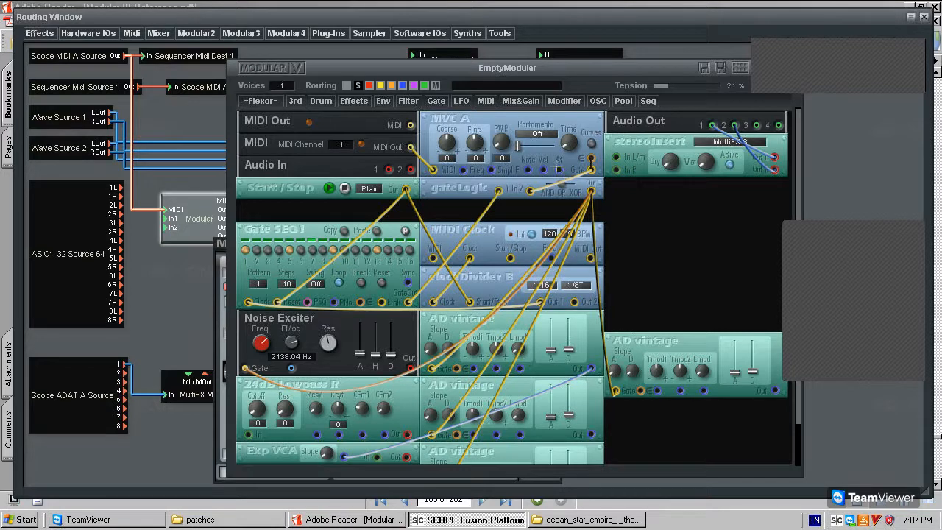
scroll(516, 306, down, 1)
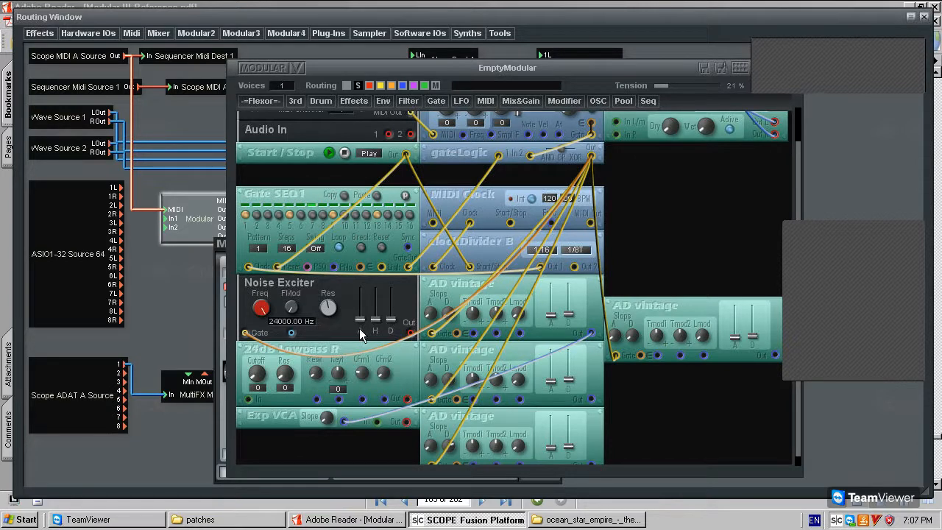
drag(410, 331, 249, 402)
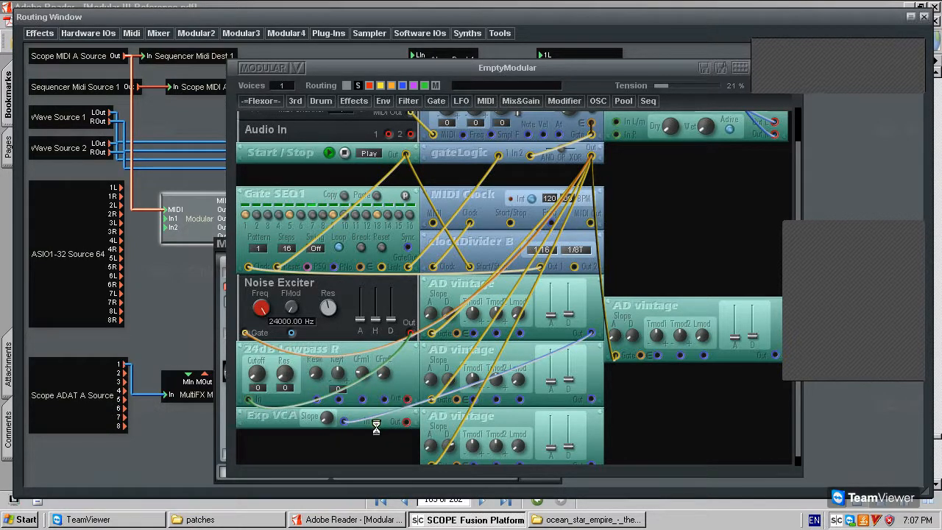
scroll(643, 306, down, 1)
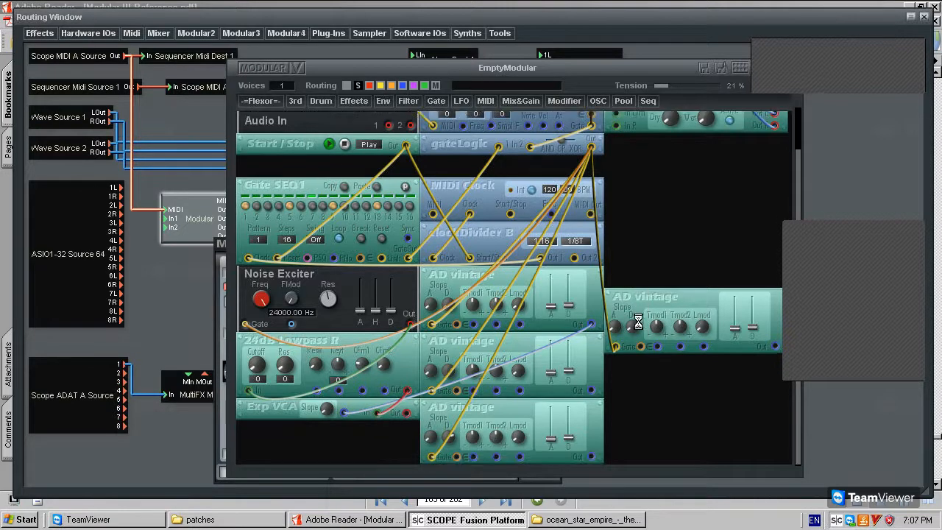
scroll(638, 322, up, 2)
click(617, 159)
drag(707, 161, 696, 158)
Restart playback and set the 24dB Lowpass resonance to 127 and cutoff to 26.
click(345, 188)
click(330, 188)
scroll(311, 403, down, 2)
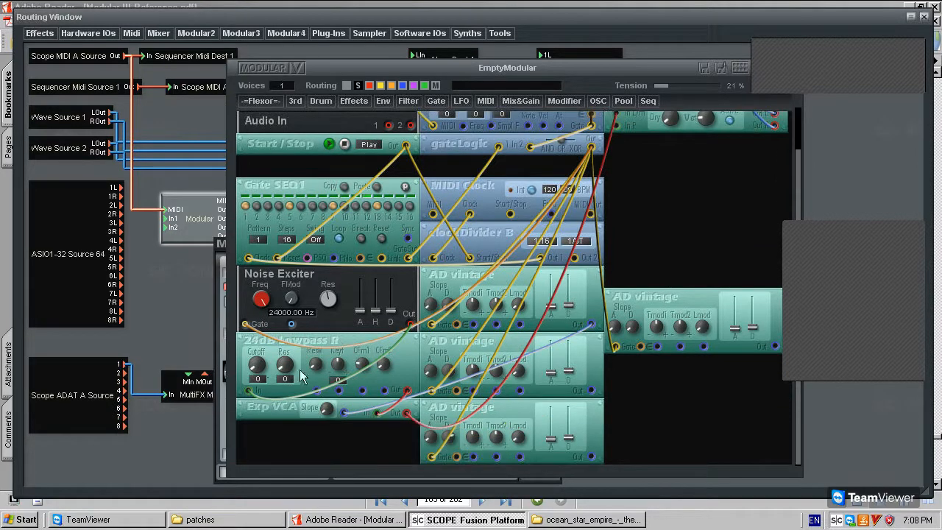
drag(279, 364, 308, 393)
drag(260, 368, 191, 351)
scroll(687, 219, up, 2)
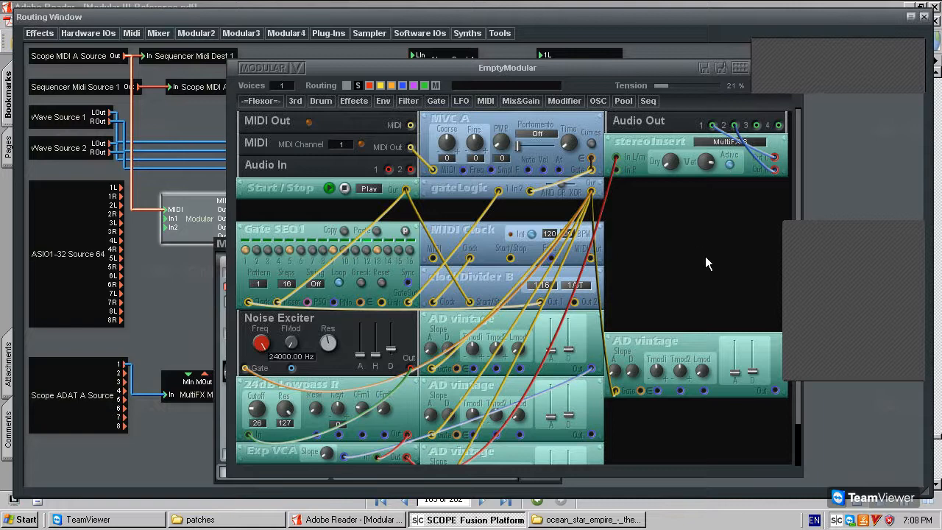
scroll(706, 263, down, 2)
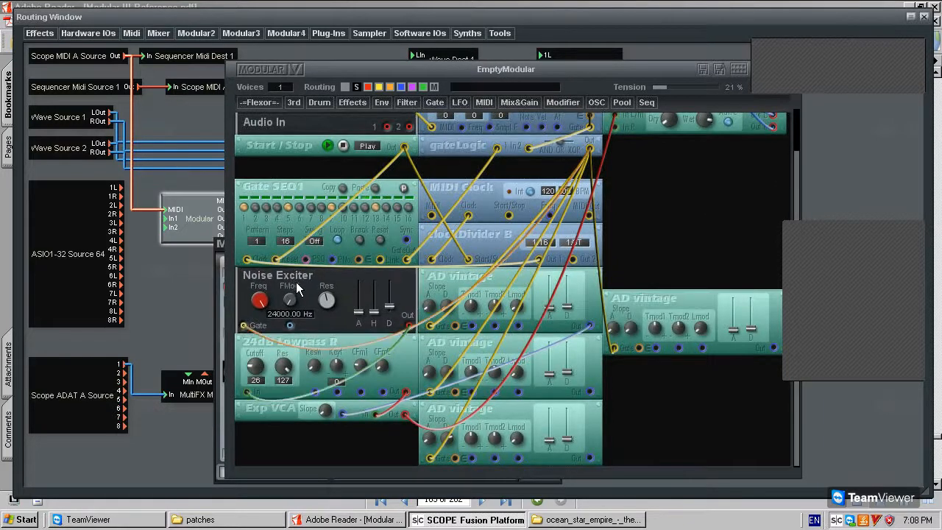
Lengthen the Noise Exciter decay, patch the middle AD vintage into the 24dB Lowpass, cutoff to 6.
drag(389, 306, 373, 320)
drag(253, 368, 172, 339)
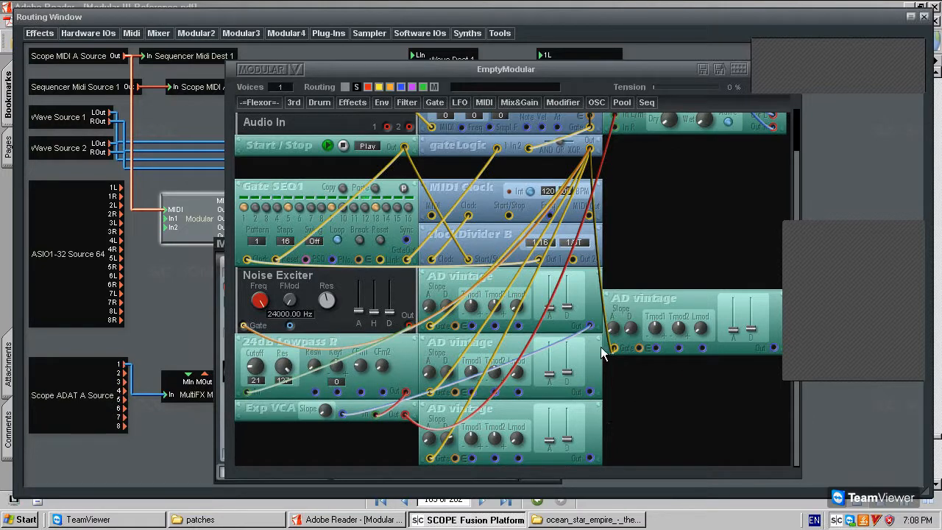
drag(589, 391, 589, 460)
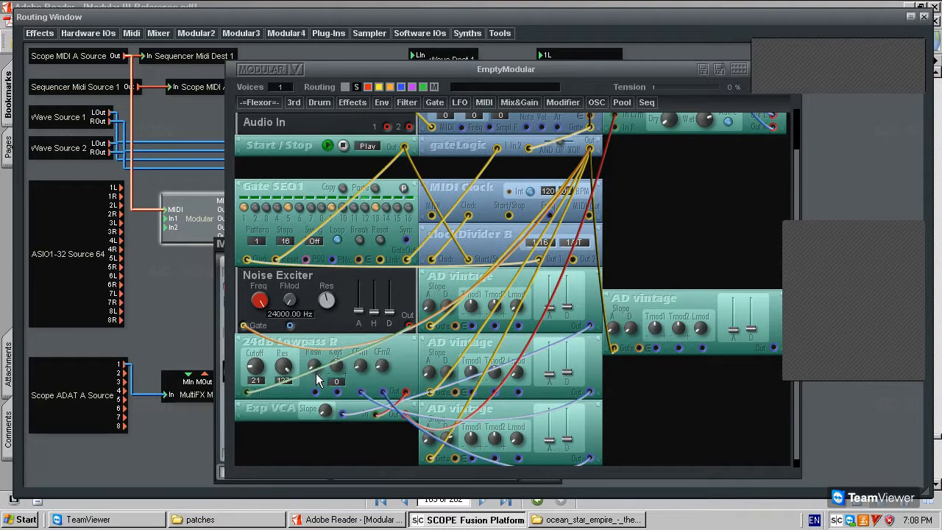
drag(255, 366, 222, 374)
scroll(727, 166, up, 1)
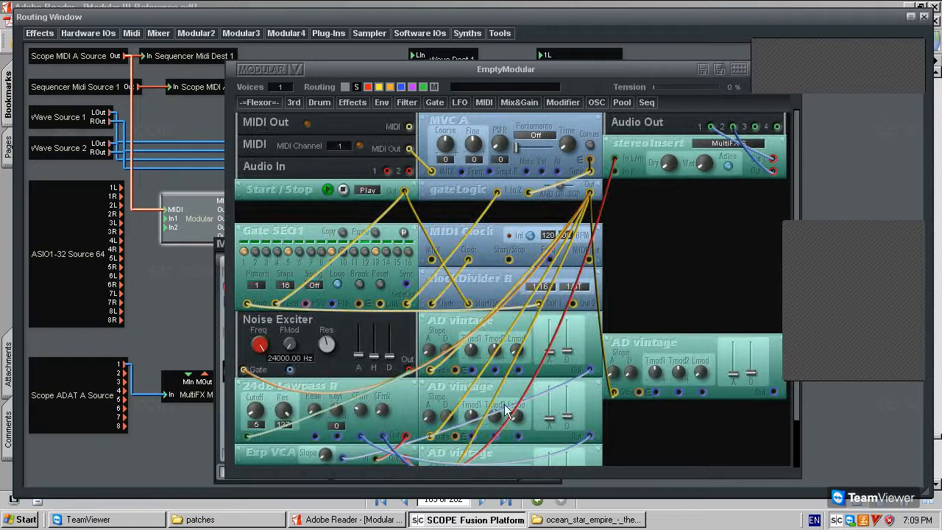
scroll(654, 274, down, 1)
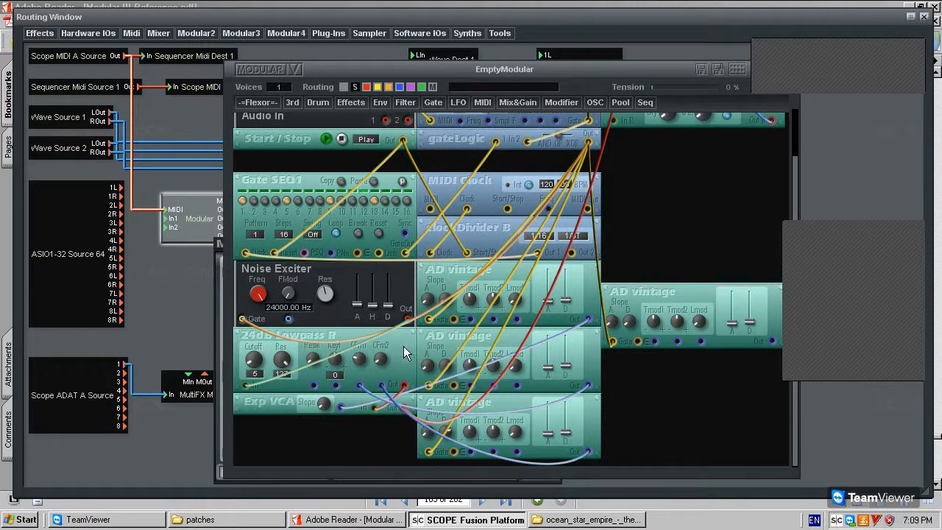
Delete the 24dB Lowpass R and Noise Exciter modules, confirming each removal.
key(Delete)
key(Return)
click(346, 279)
key(Delete)
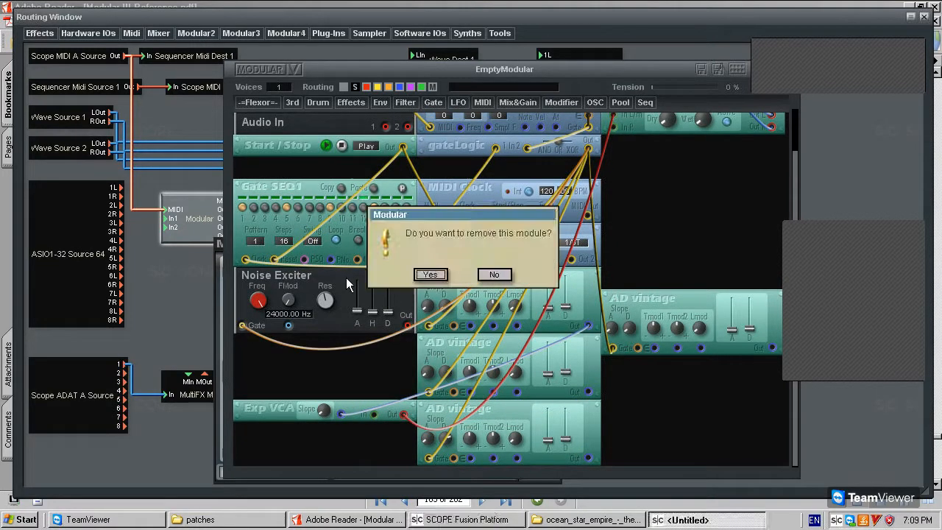
key(Return)
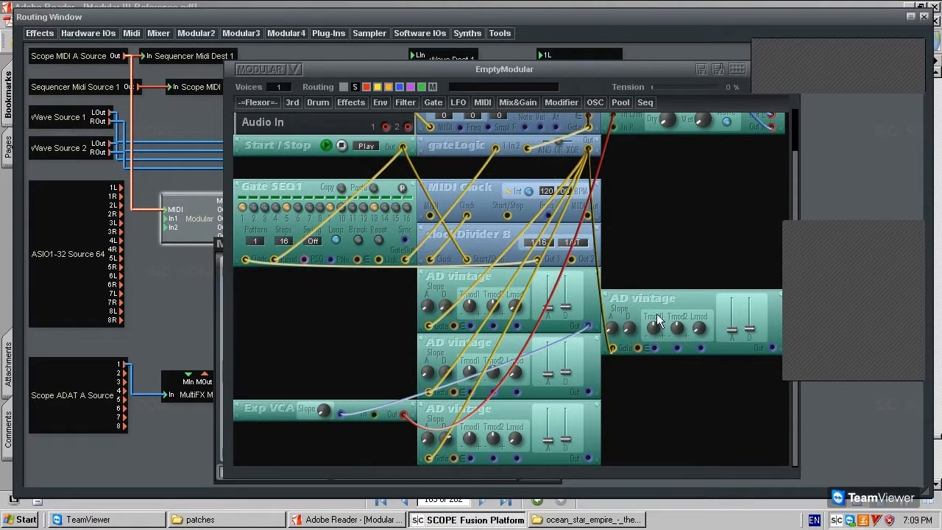
Add a plain Sine OSC from OSC > Sine and place it just above Exp VCA.
click(593, 103)
mouse_move(635, 189)
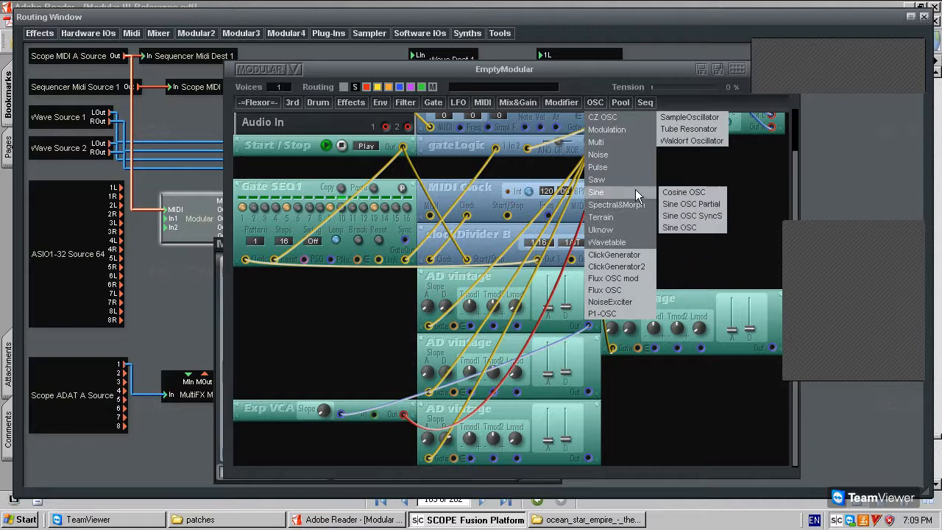
click(717, 226)
click(334, 311)
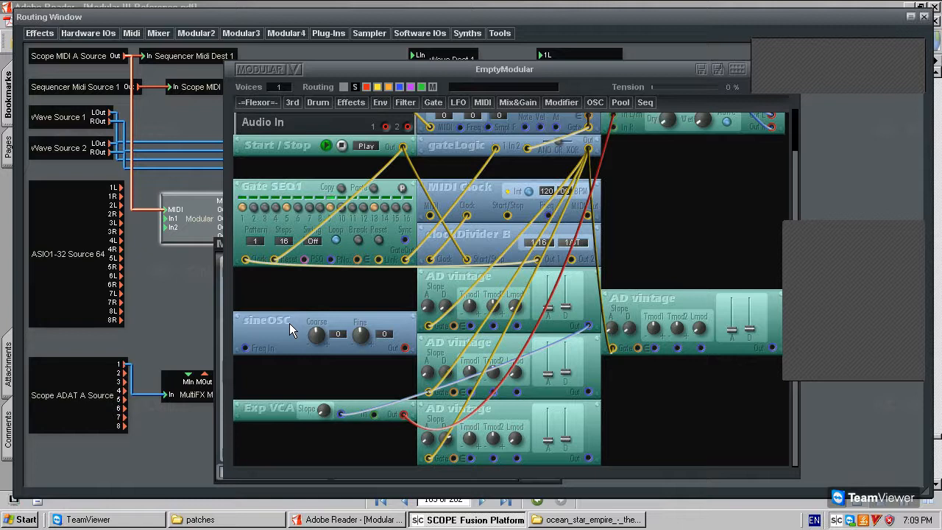
mouse_move(268, 321)
mouse_down()
mouse_move(277, 320)
mouse_move(273, 310)
mouse_up()
Place a Sine OSC SyncS from OSC > Sine directly above the plain sineOSC.
click(594, 102)
mouse_move(623, 145)
mouse_move(628, 193)
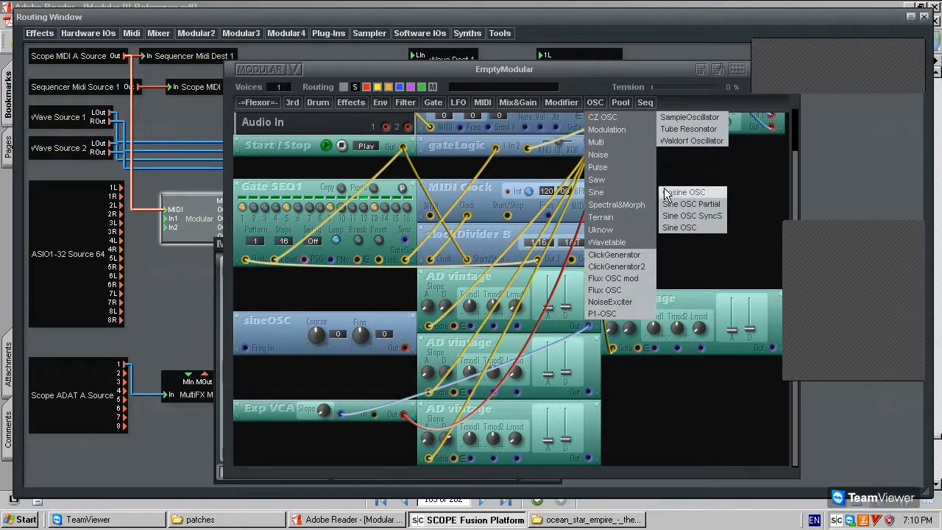
click(698, 227)
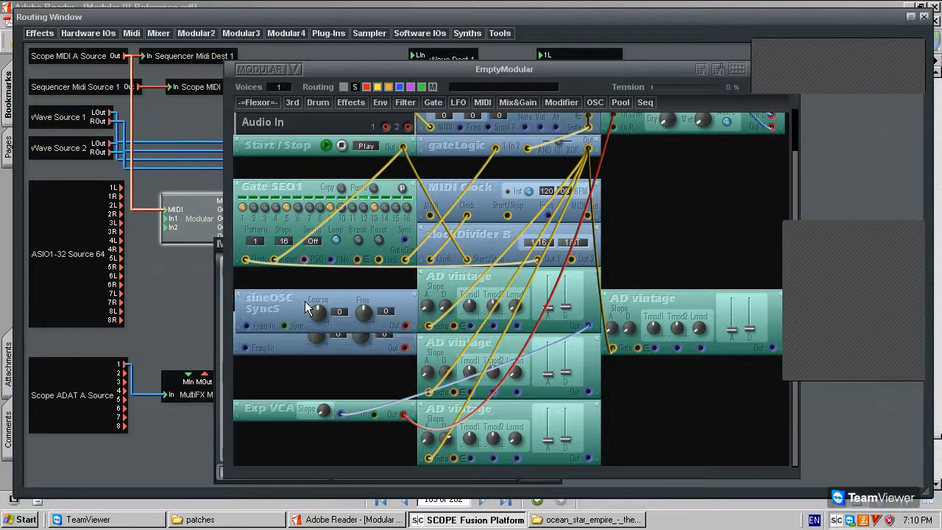
click(292, 322)
mouse_move(283, 301)
mouse_down()
mouse_move(297, 324)
mouse_move(294, 309)
mouse_up()
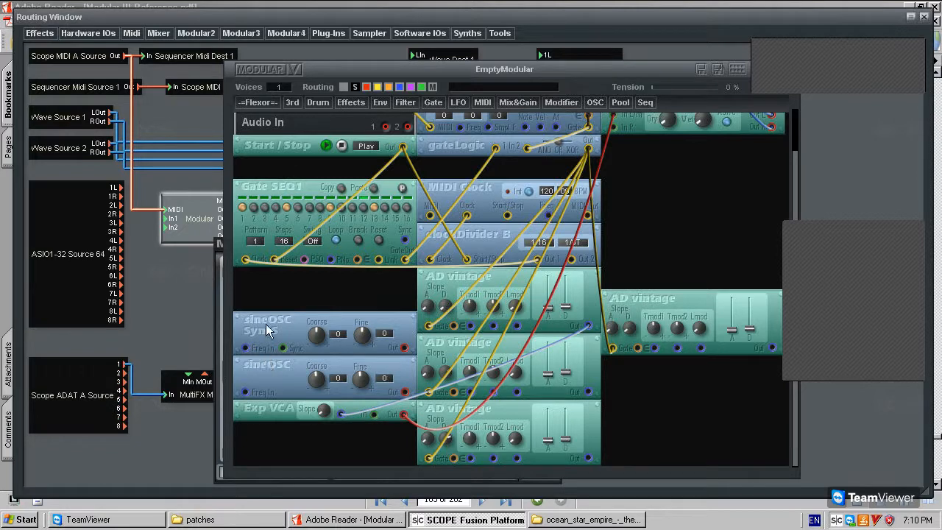
Reposition the plain sineOSC module, then delete it and confirm the removal.
mouse_move(272, 362)
mouse_down()
mouse_move(291, 361)
mouse_move(280, 364)
mouse_up()
mouse_move(294, 369)
mouse_down()
mouse_move(285, 353)
mouse_move(291, 366)
mouse_up()
key(Delete)
key(Return)
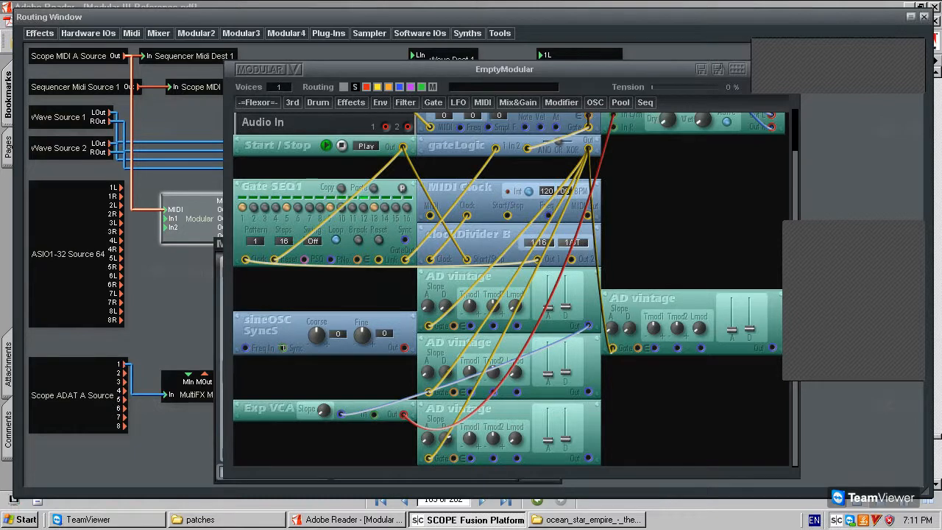
Add a constFreq module and place it above the sineOSC.
click(594, 101)
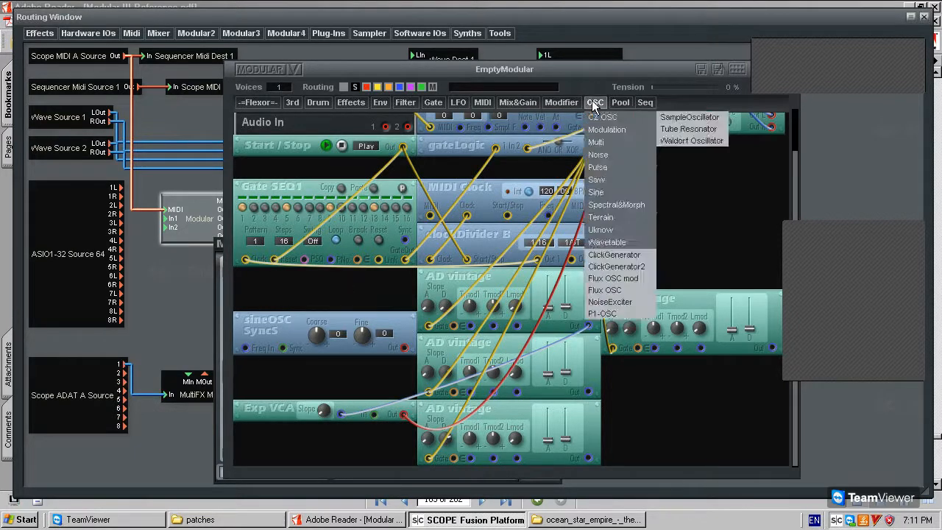
mouse_move(560, 103)
mouse_move(581, 117)
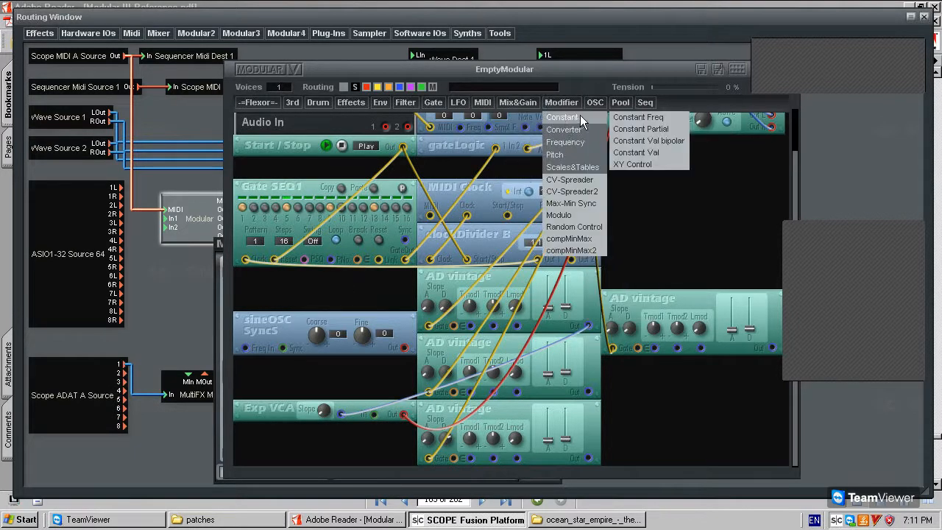
click(638, 117)
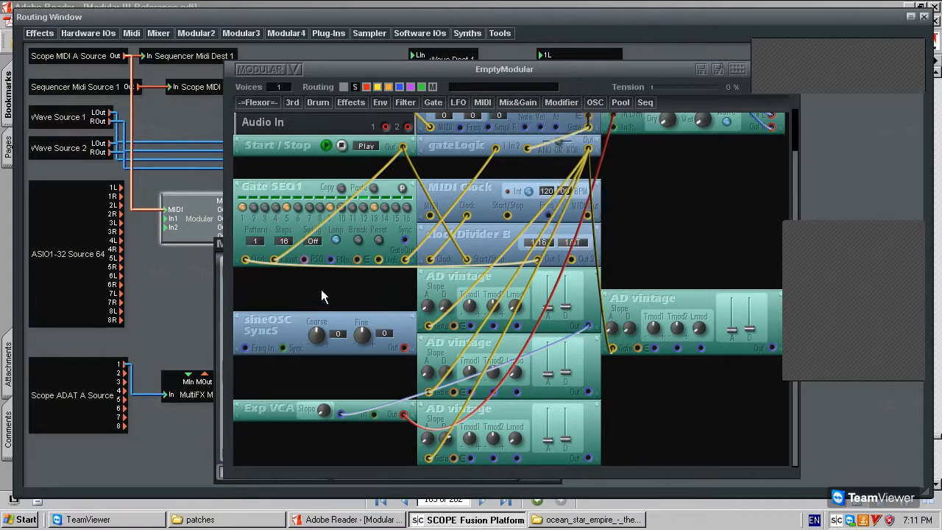
click(321, 294)
Add a pitchModifier B module above the sineOSC and switch it to single mode.
click(560, 104)
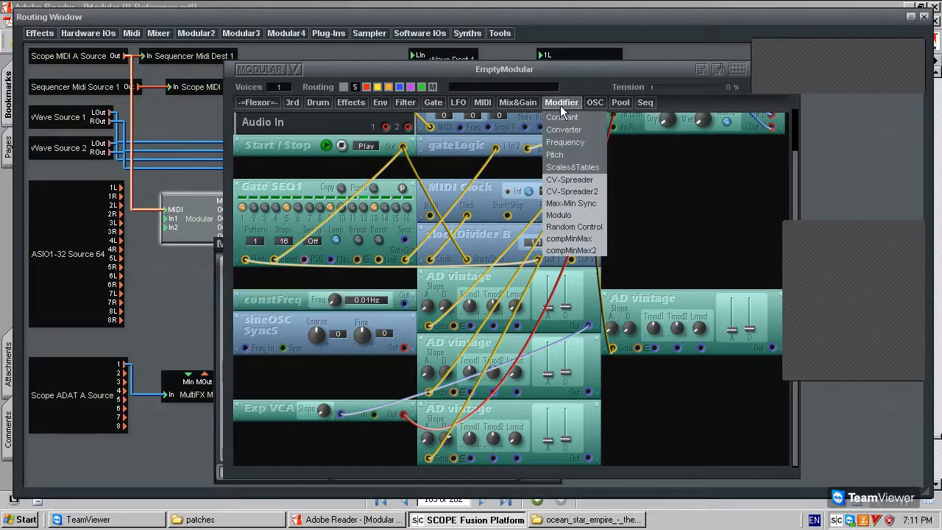
click(518, 104)
mouse_move(530, 167)
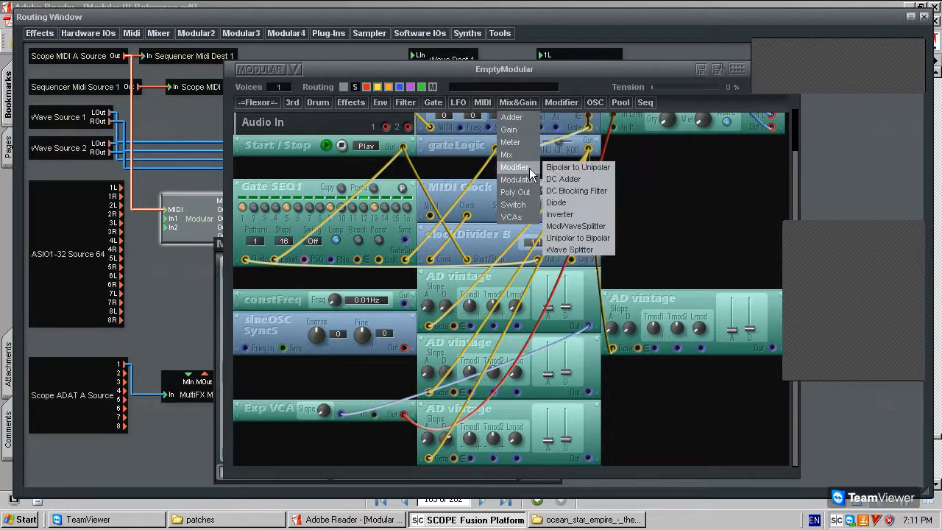
click(563, 102)
mouse_move(590, 145)
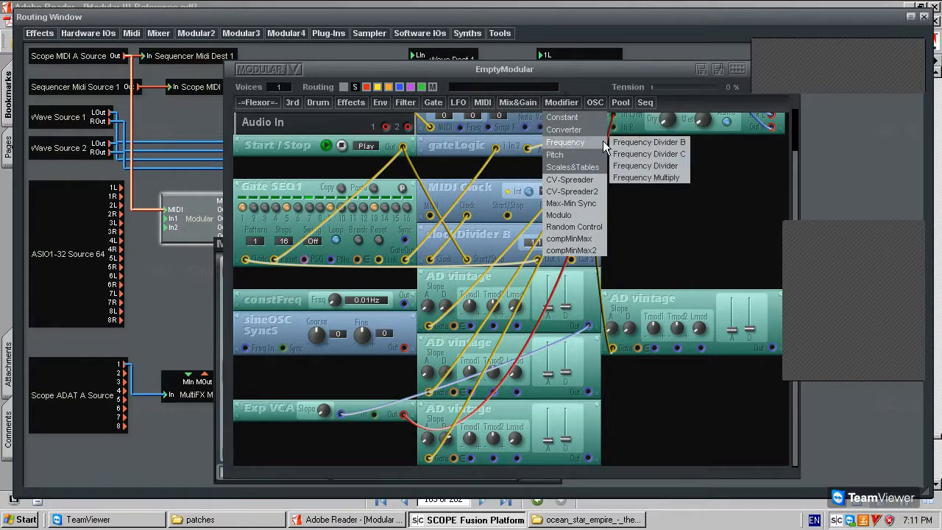
click(636, 161)
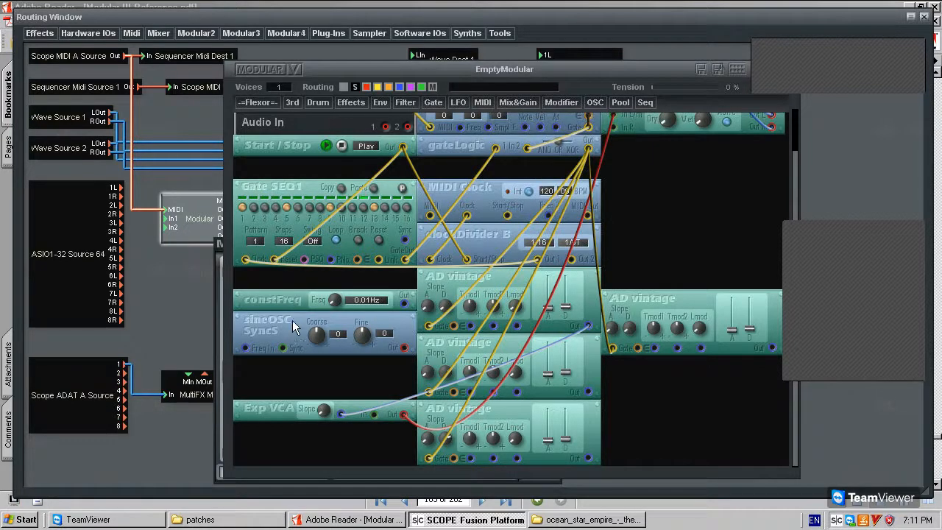
click(293, 317)
right_click(293, 318)
click(328, 340)
Route constFreq through pitchModifier B into sineOSC, cable AD envelopes to PMod1/PMod2, set sineOSC single.
drag(403, 303, 245, 346)
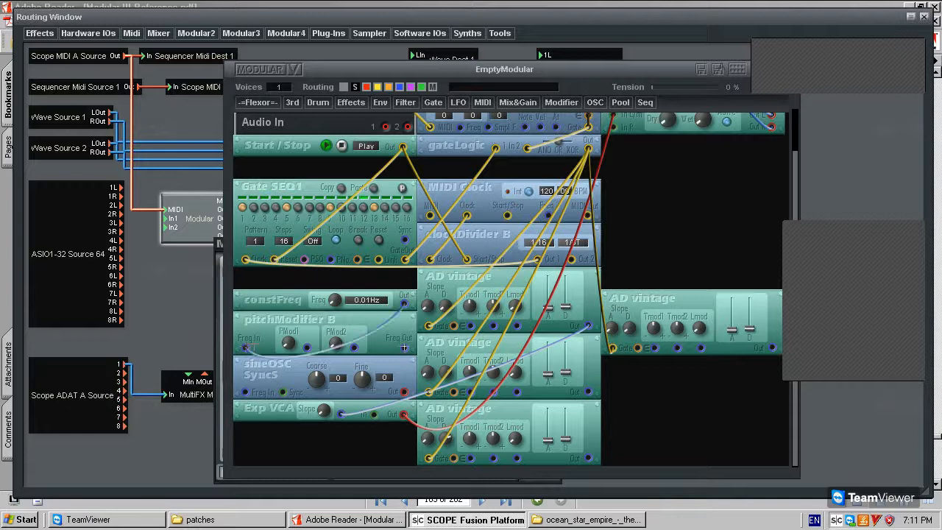
drag(246, 392, 404, 348)
click(588, 392)
click(307, 347)
click(354, 348)
click(588, 457)
right_click(277, 374)
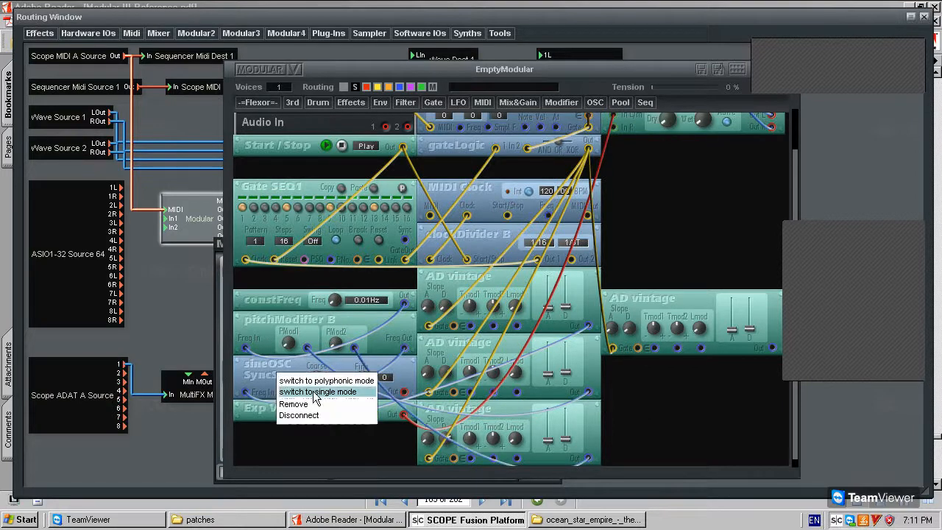
click(314, 392)
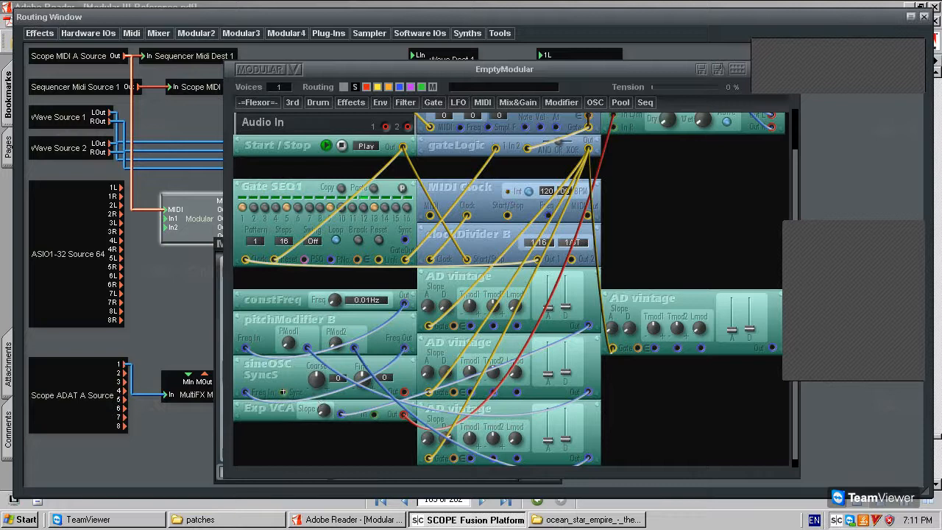
click(435, 103)
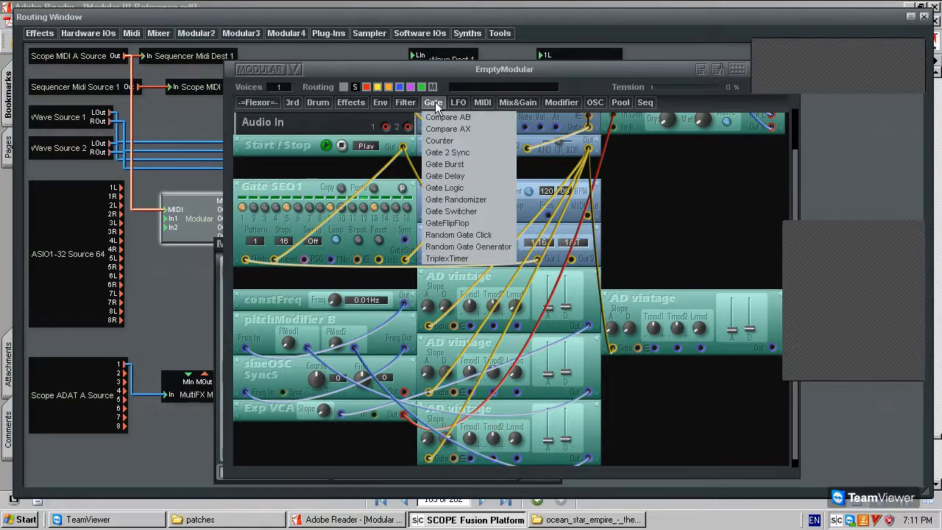
Add a Gate 2 Sync module fed by gateLogic's output, positioned above constFreq.
click(450, 155)
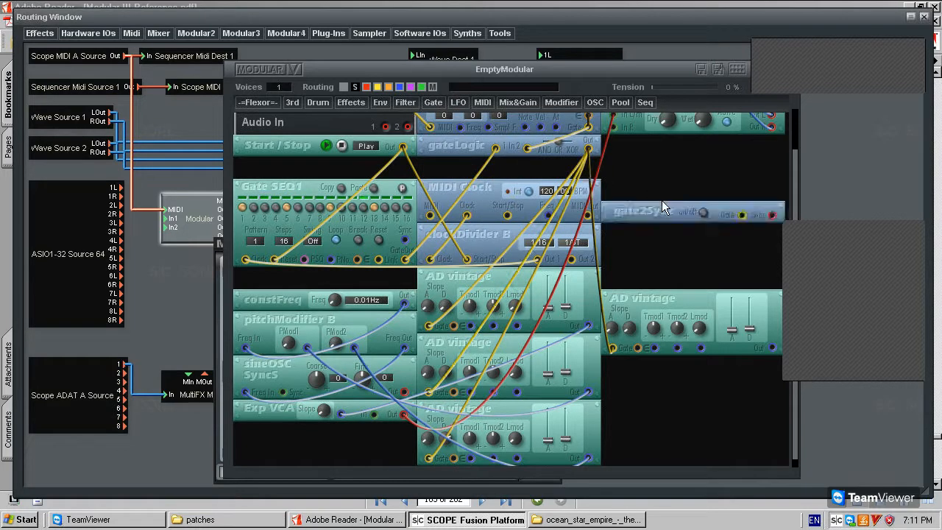
click(663, 213)
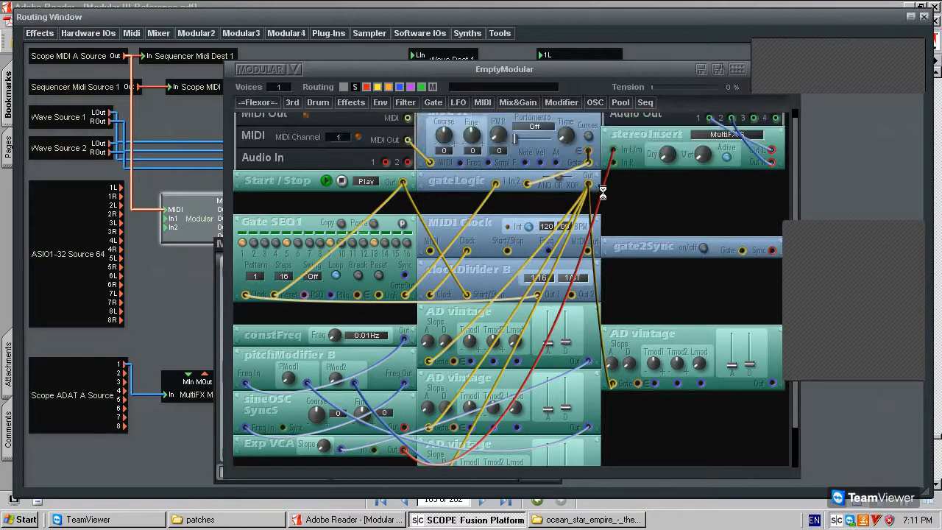
click(588, 184)
click(613, 215)
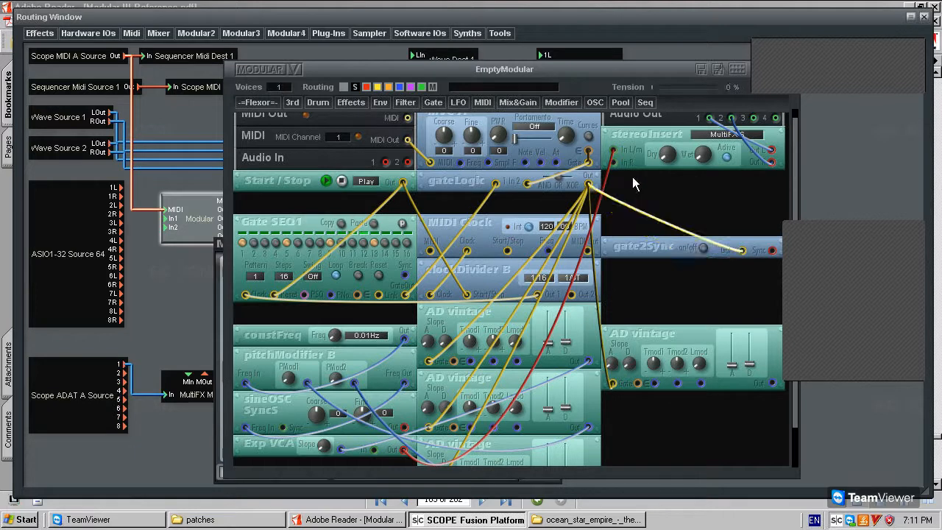
drag(773, 250, 401, 312)
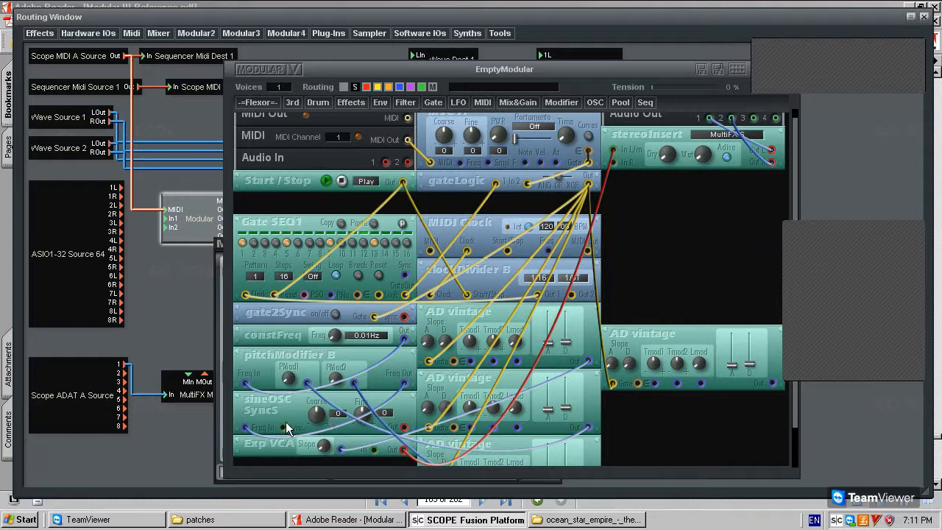
Cable gate2Sync's Sync output to sineOSC's Sync input and switch gate2Sync on.
drag(283, 427, 404, 317)
right_click(304, 312)
click(311, 326)
click(400, 331)
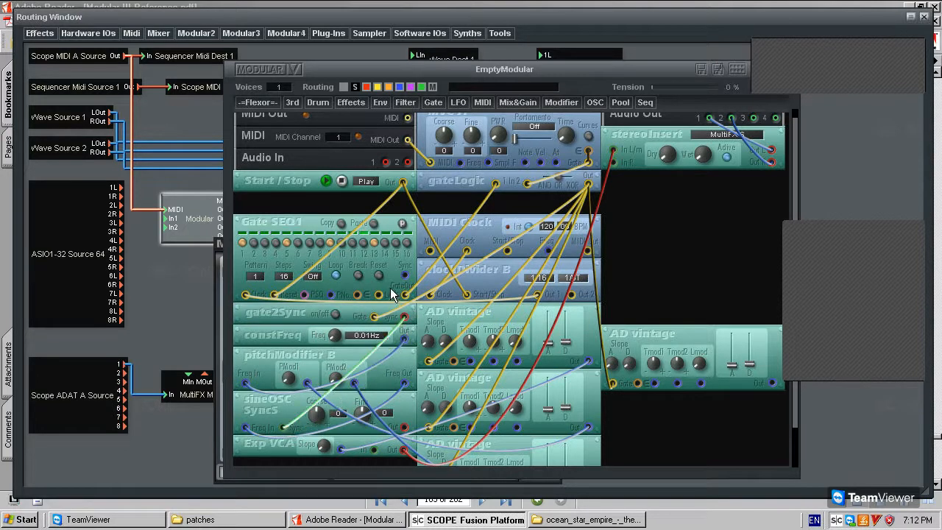
click(335, 315)
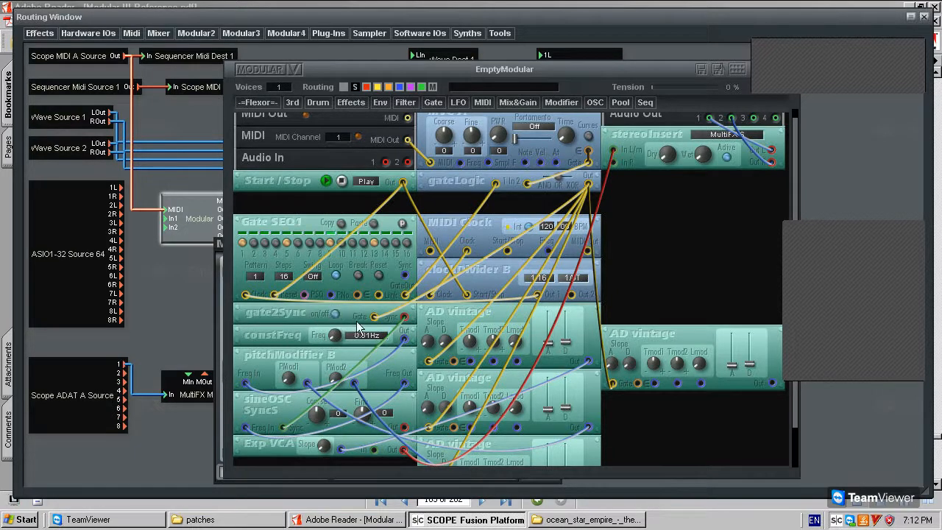
Move gate2Sync below pitchModifier B, browsing the oscillator list without adding anything.
drag(310, 305, 288, 271)
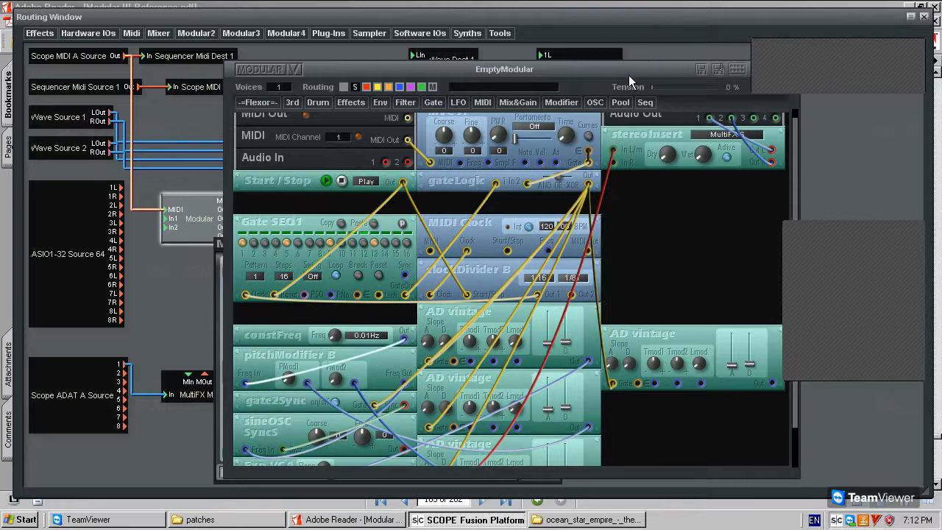
click(595, 102)
mouse_move(618, 170)
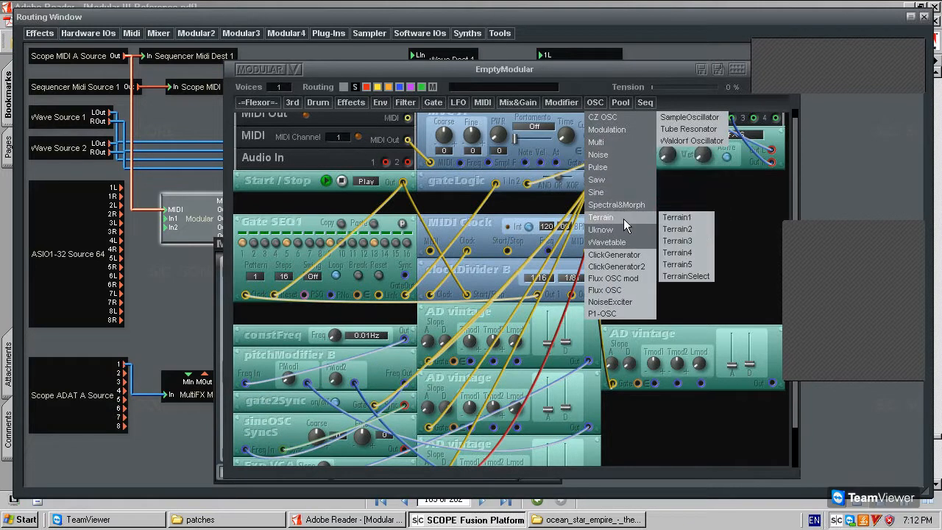
mouse_move(612, 159)
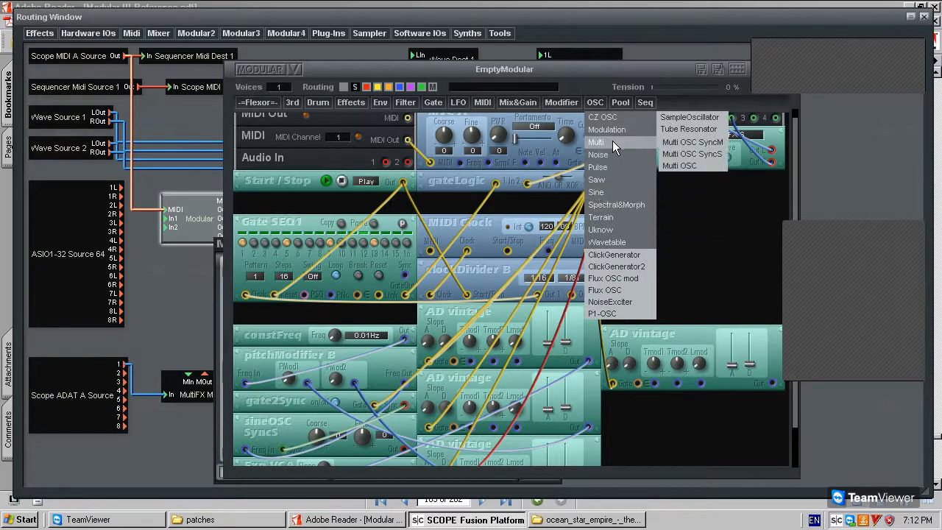
mouse_move(618, 178)
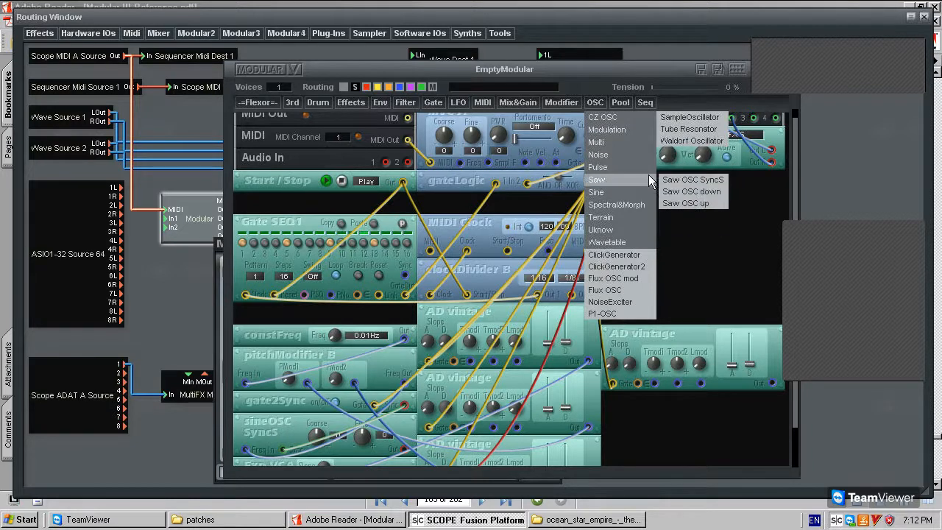
mouse_move(628, 140)
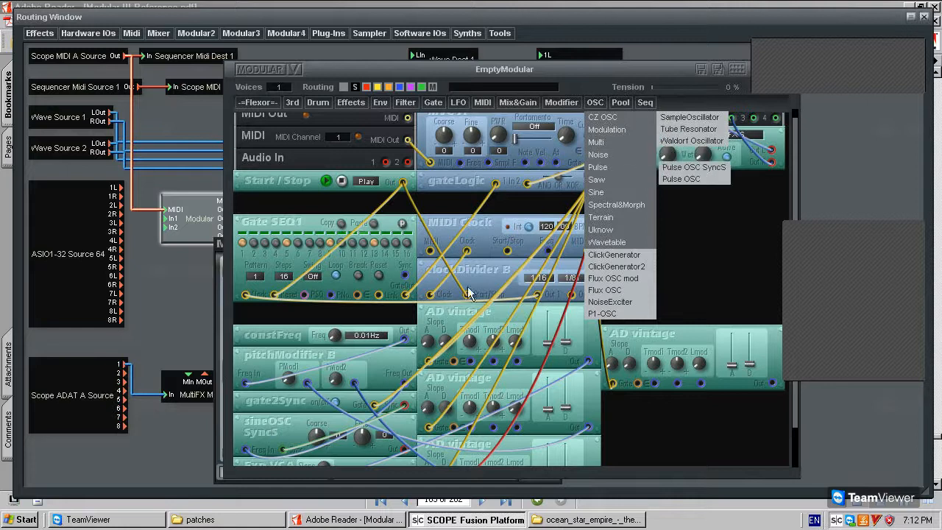
click(389, 362)
scroll(383, 381, down, 5)
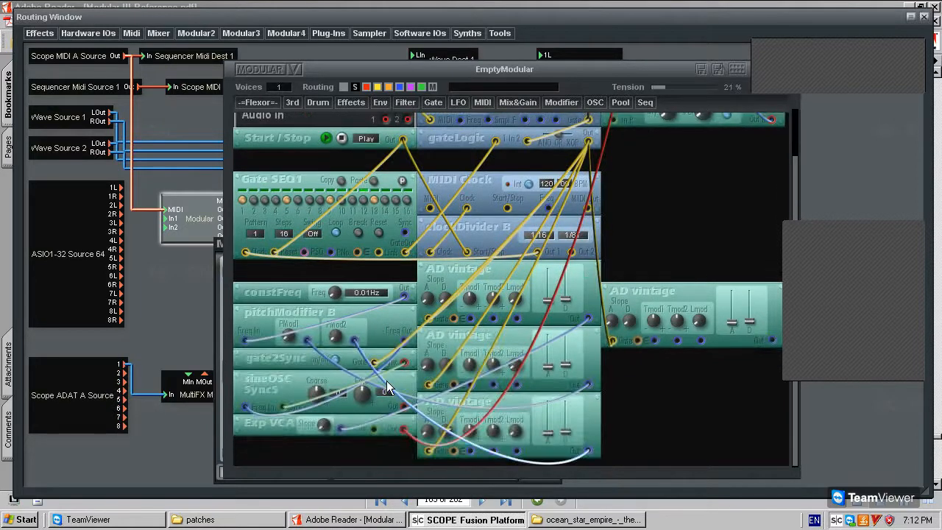
scroll(403, 254, up, 1)
Recolour the red Exp VCA cable blue.
drag(529, 351, 531, 279)
right_click(520, 277)
click(541, 296)
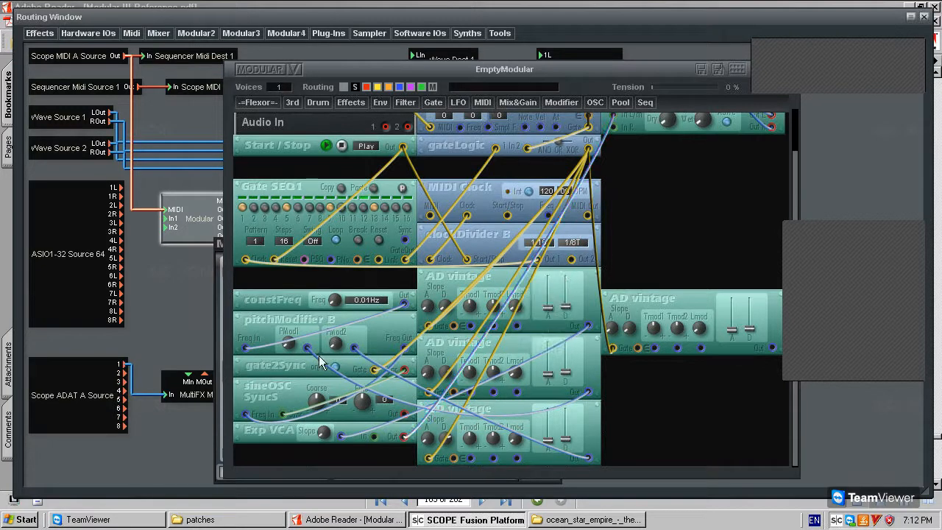
click(286, 365)
click(240, 104)
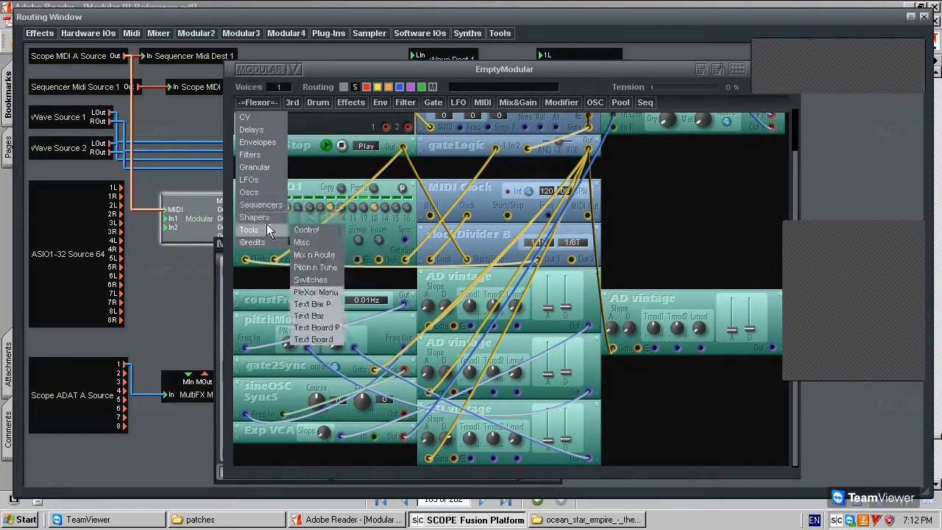
Move the EmptyModular window up-left and enlarge it to show the rack from MIDI Out to Exp VCA.
click(671, 194)
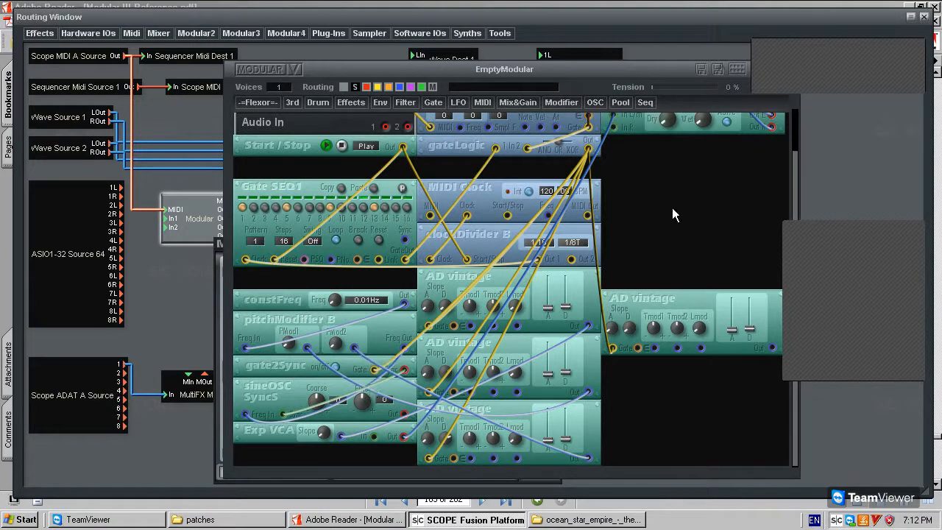
drag(689, 223, 691, 223)
scroll(689, 223, up, 2)
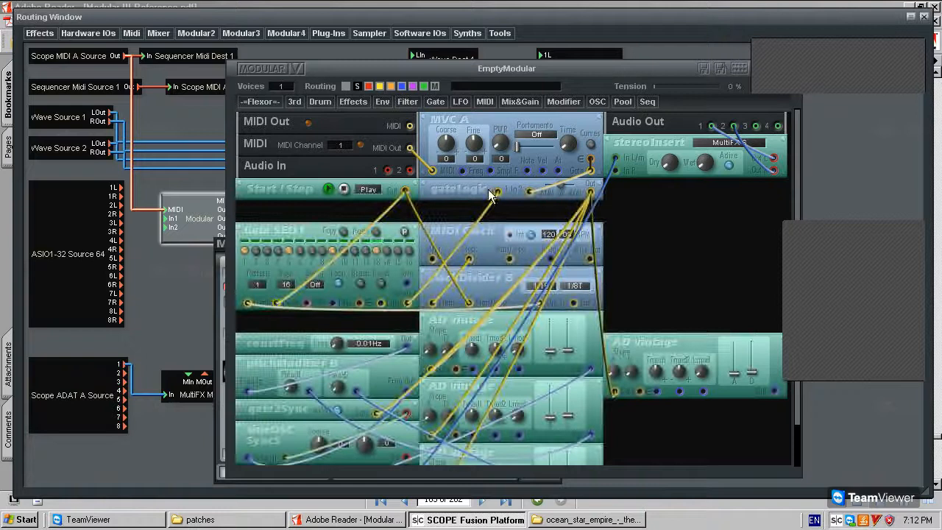
drag(452, 189, 453, 190)
drag(279, 412, 289, 405)
scroll(291, 405, down, 2)
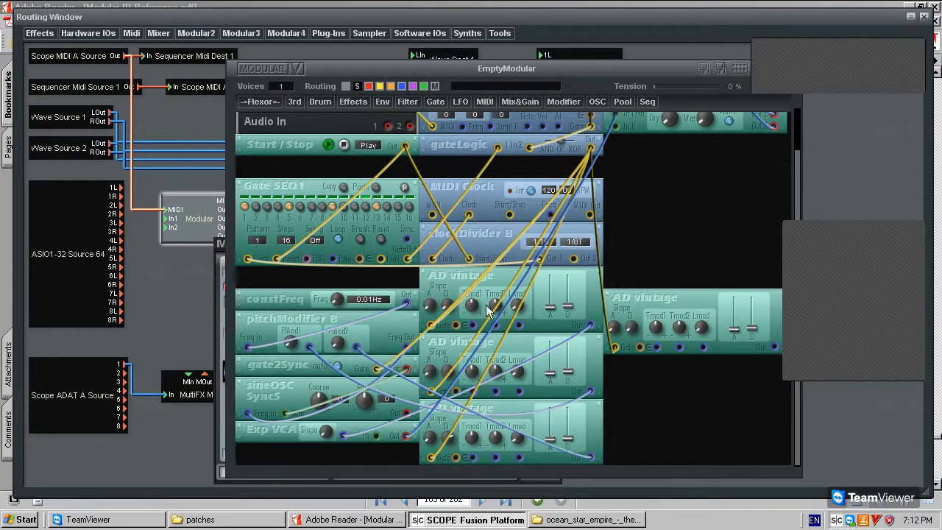
mouse_move(297, 373)
mouse_down()
mouse_move(298, 389)
mouse_move(298, 377)
mouse_up()
scroll(667, 227, up, 2)
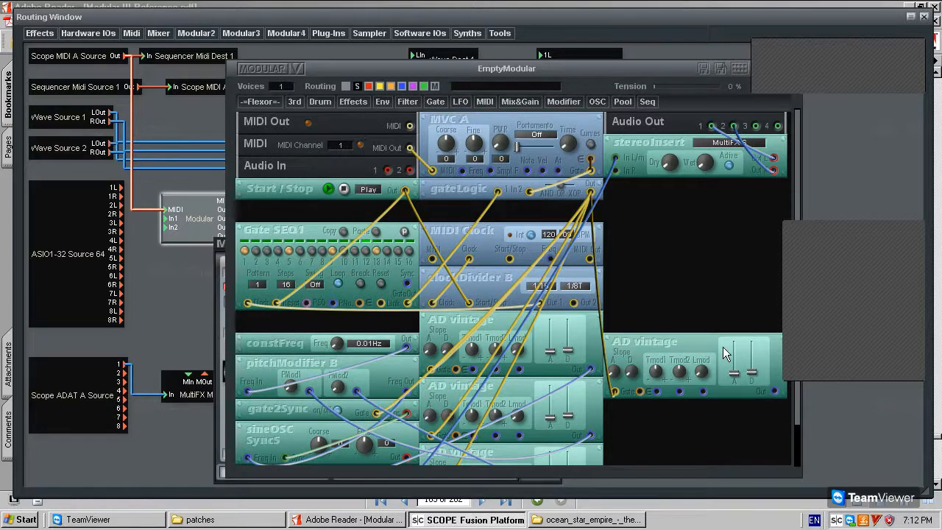
scroll(725, 354, down, 2)
drag(553, 66, 537, 39)
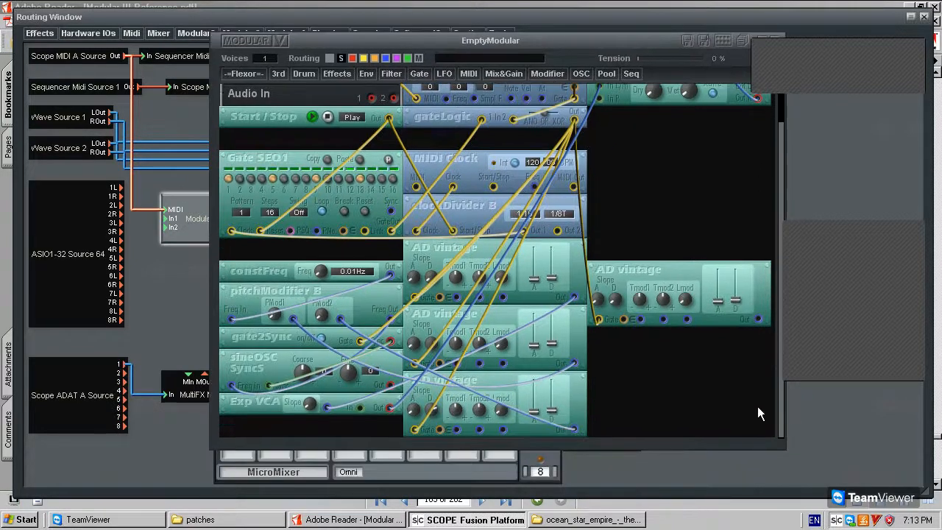
drag(780, 444, 791, 483)
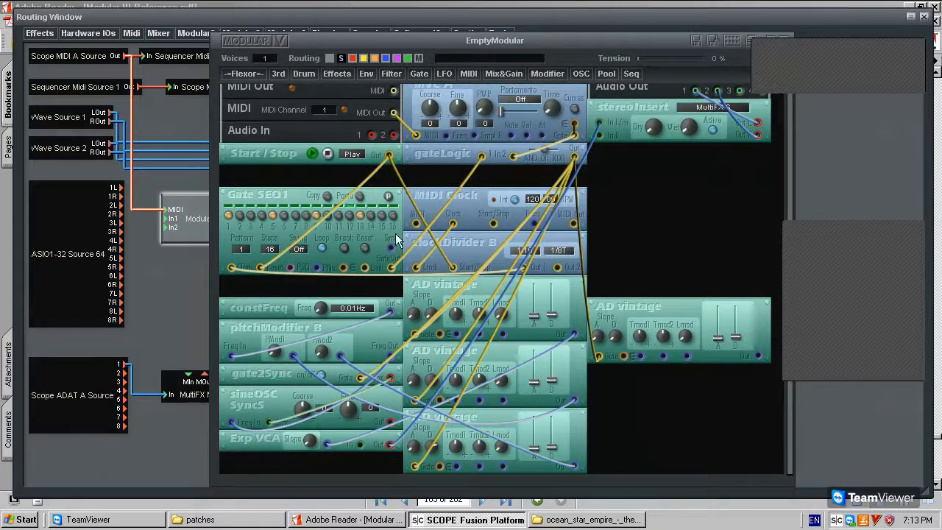